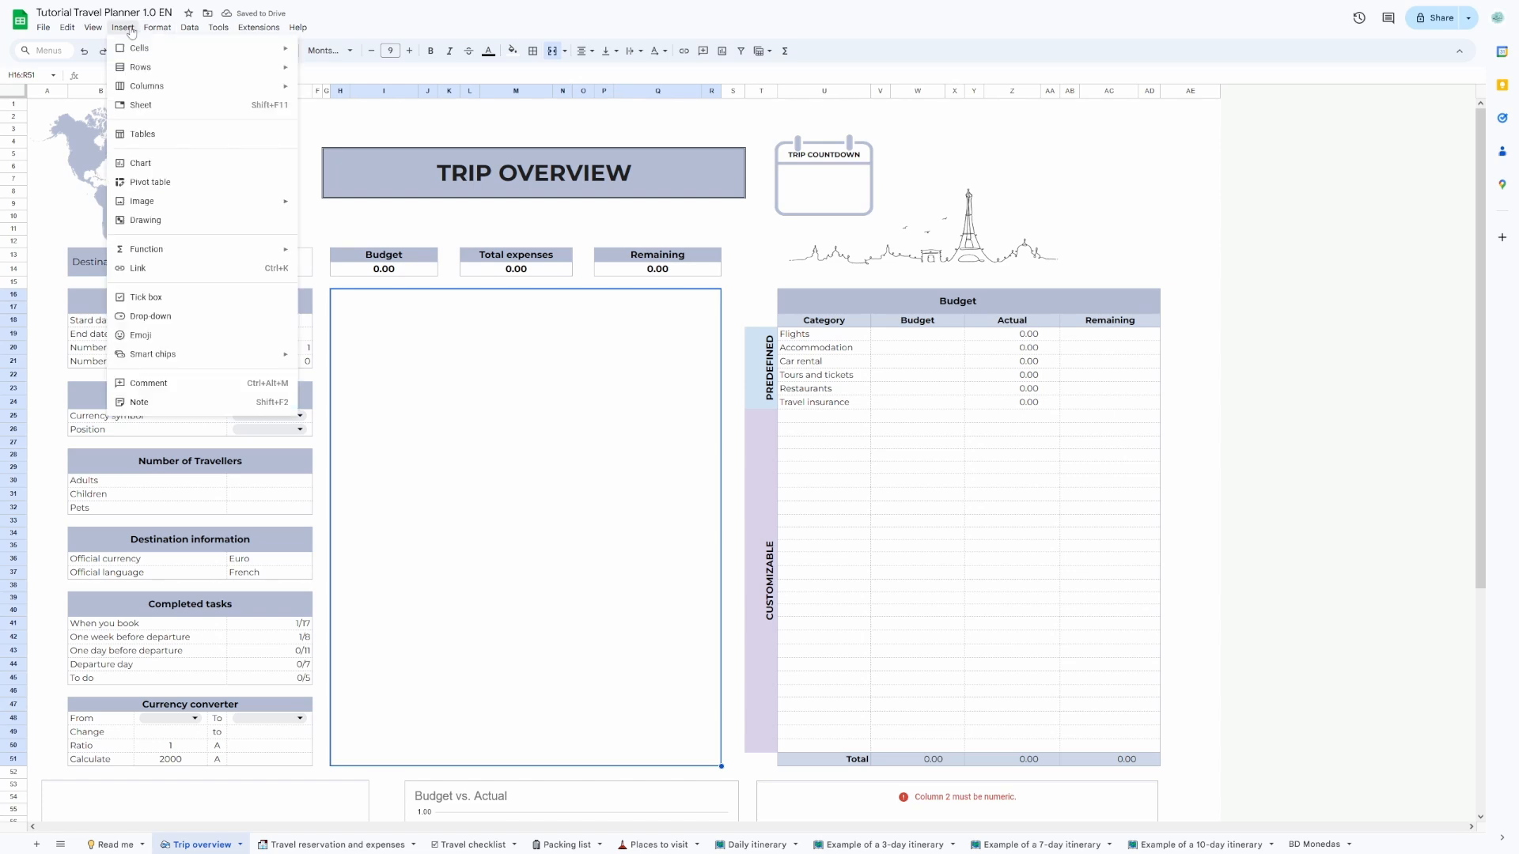
Insert an Eiffel Tower sunset photo into the large merged picture cell, using a Google Images search for "tower eiffel".
mouse_move(237, 202)
left_click(321, 210)
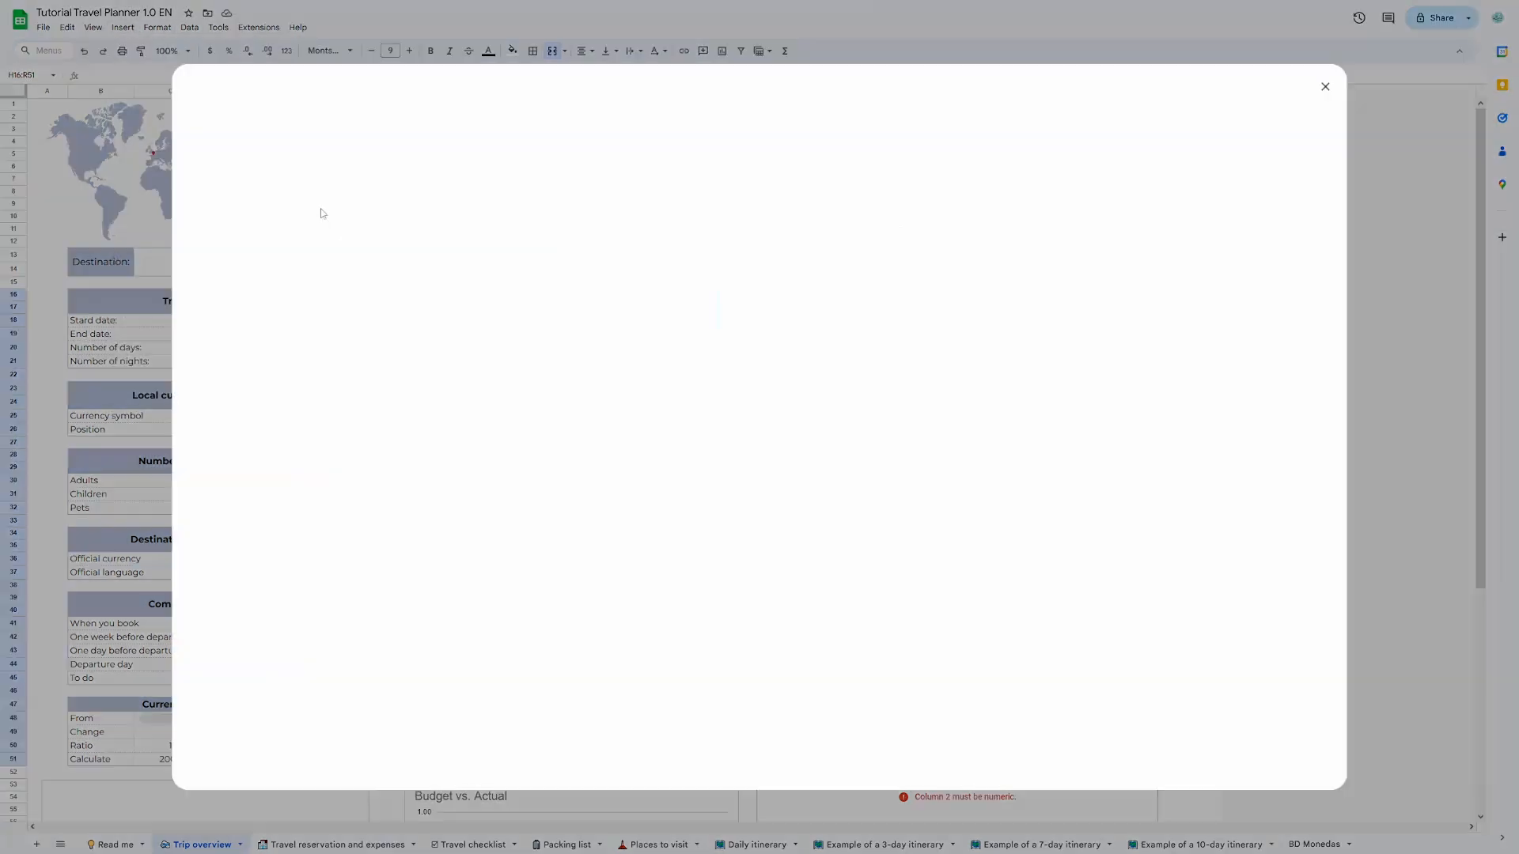
left_click(494, 133)
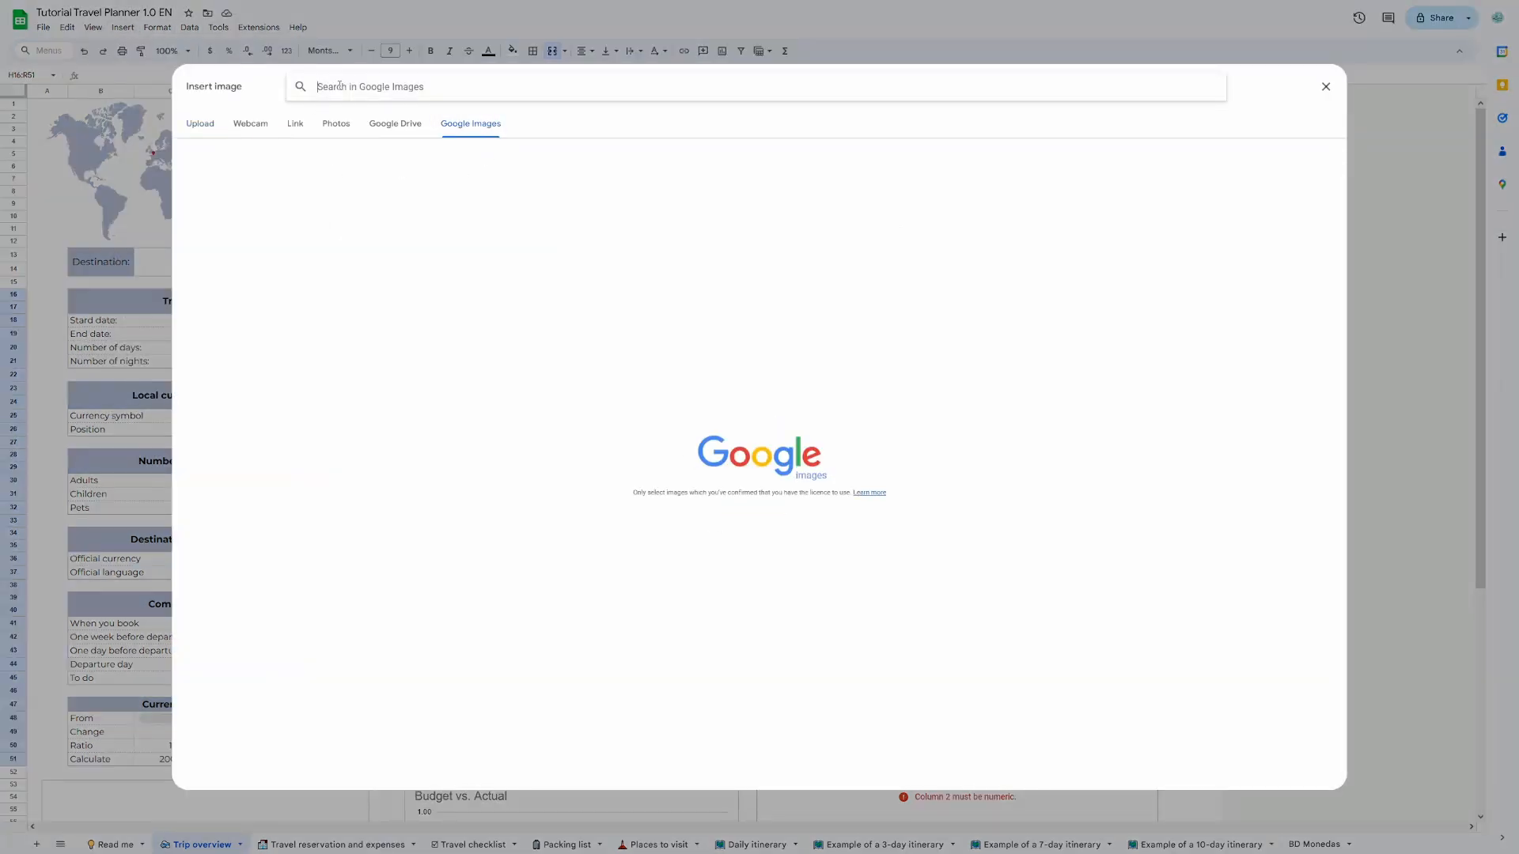
type("tower eiffel")
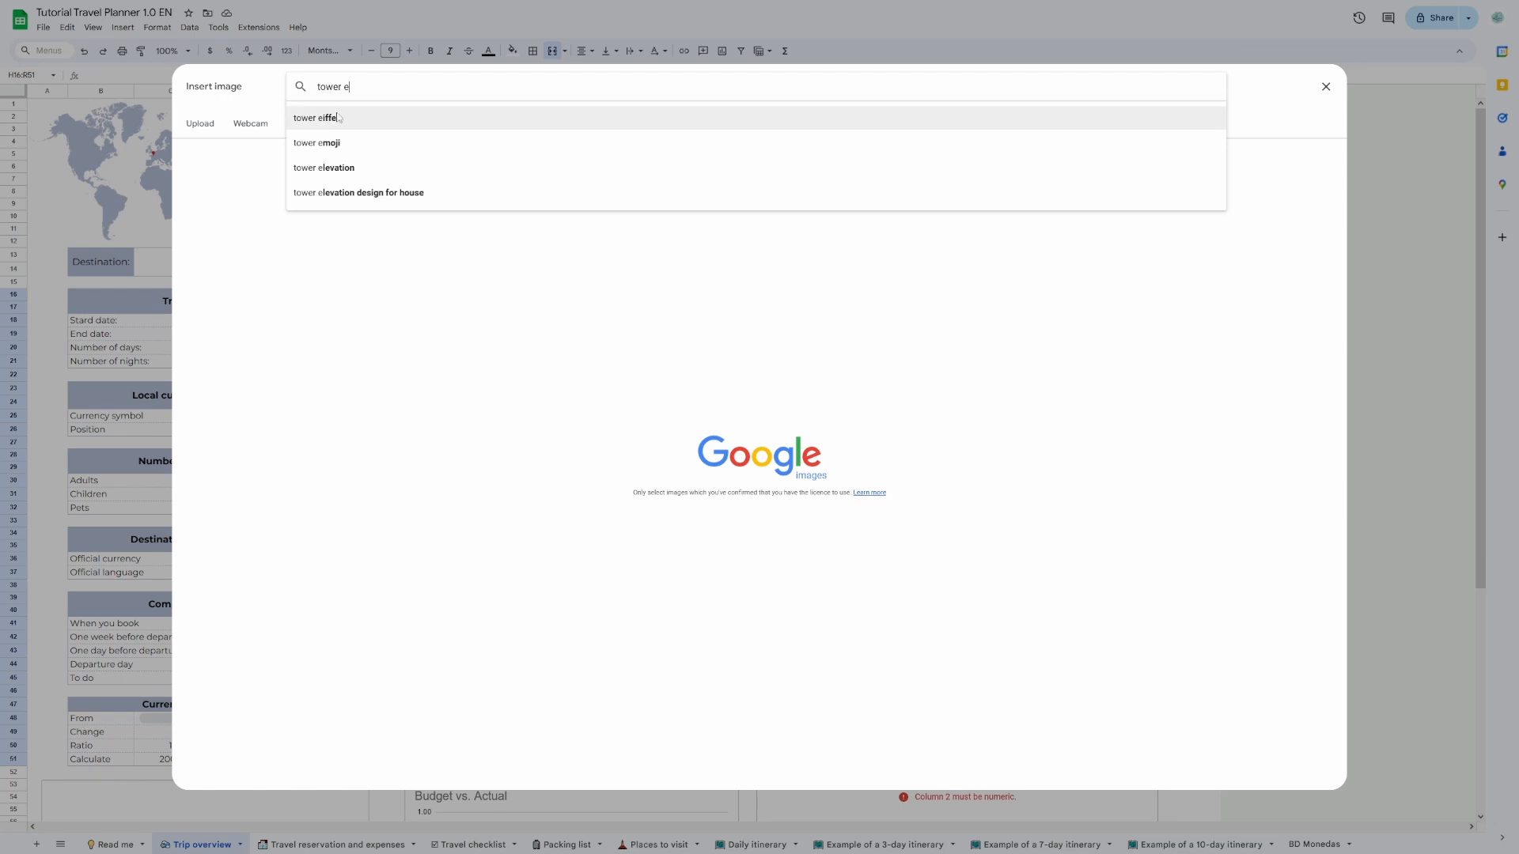
key("Return")
left_click(270, 215)
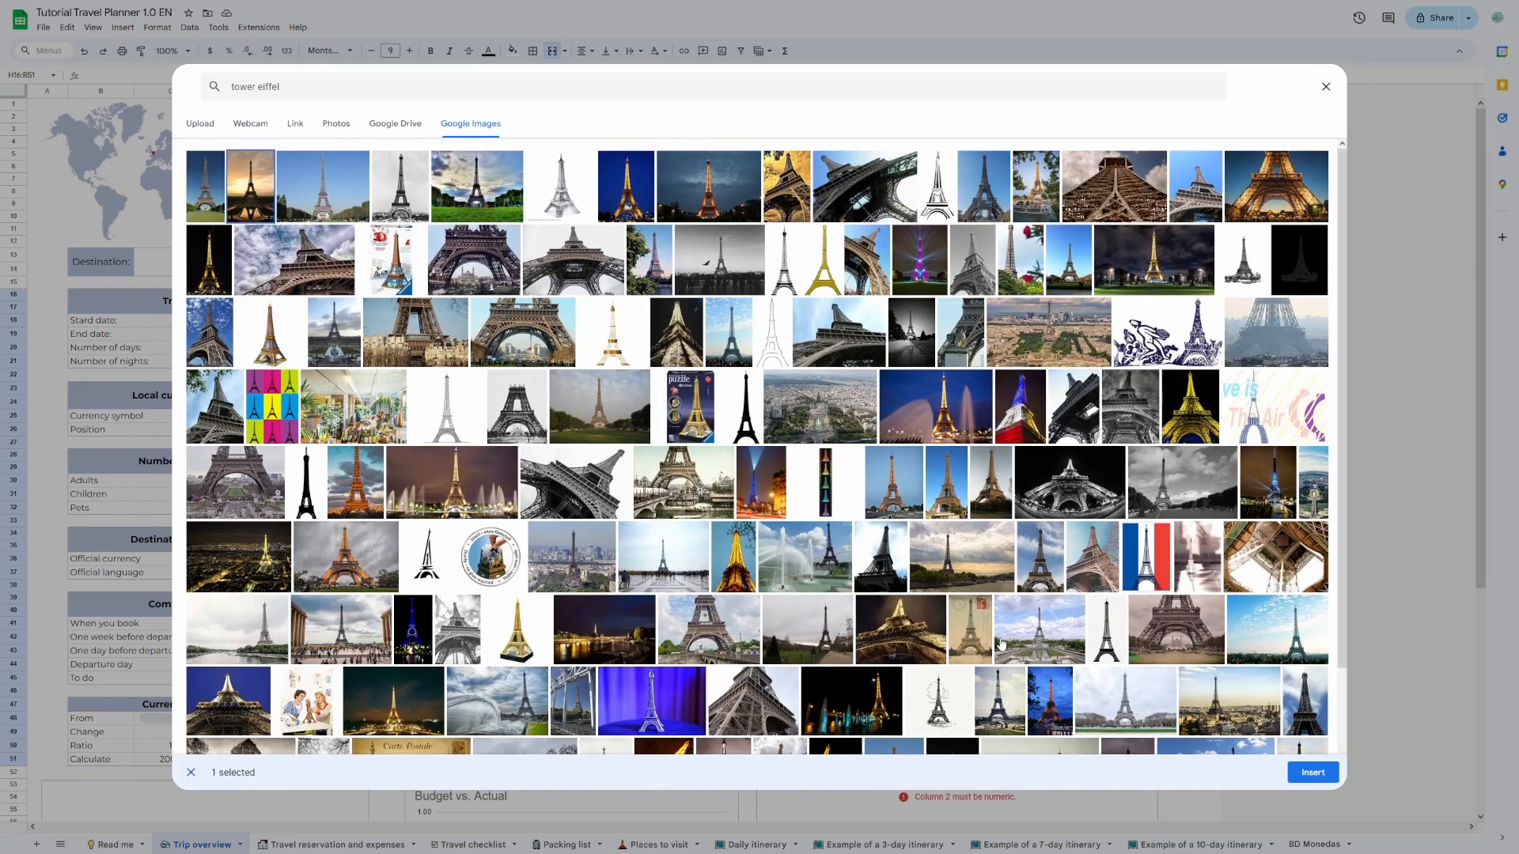
left_click(1313, 774)
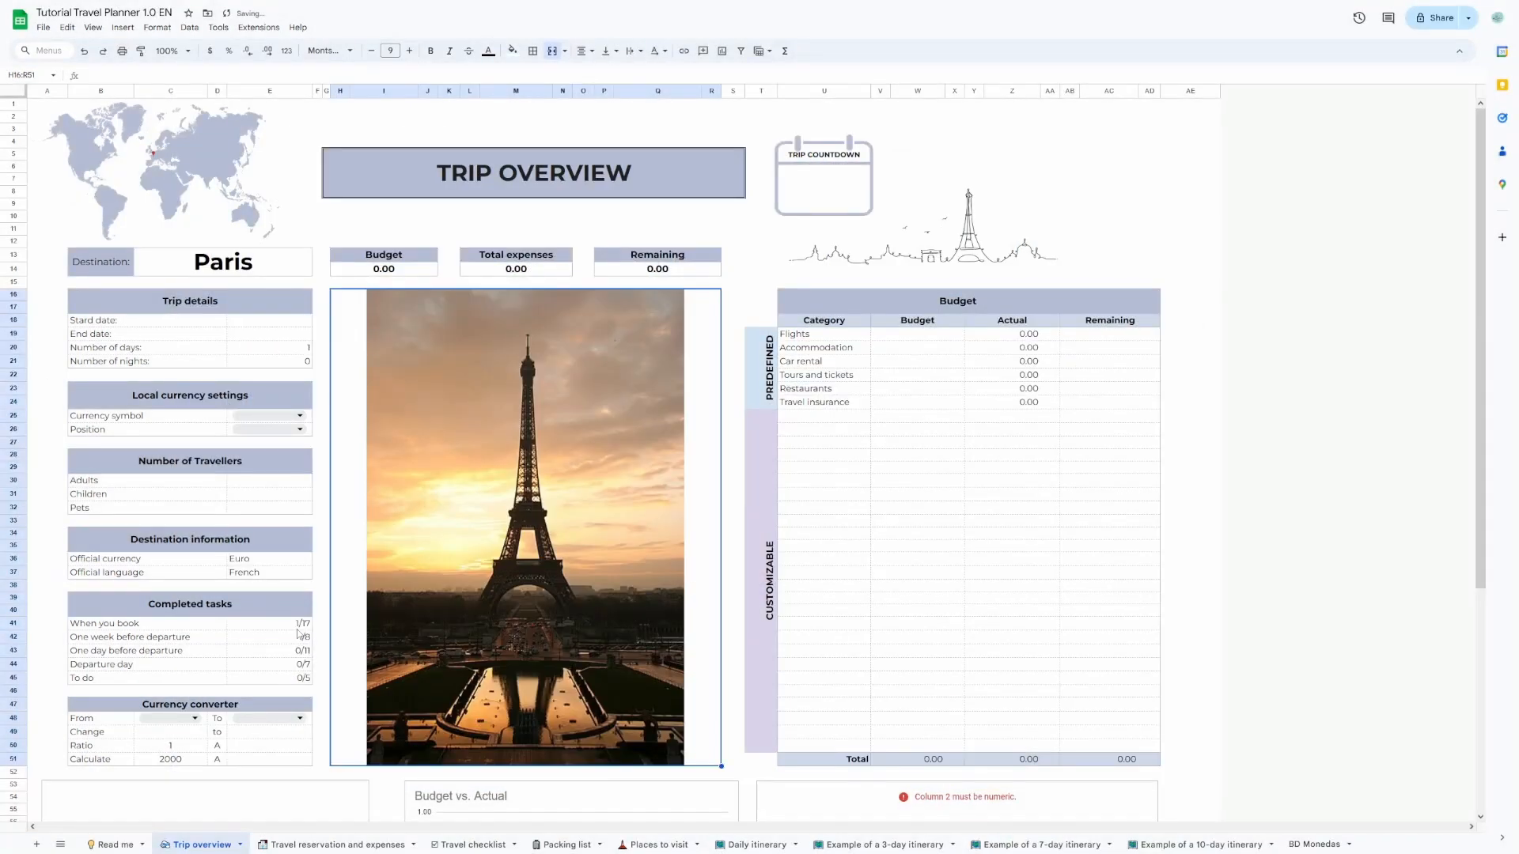
Set the trip's start date to 11/15/2024 and its end date to 11/24/2024 in Trip details.
double_click(270, 321)
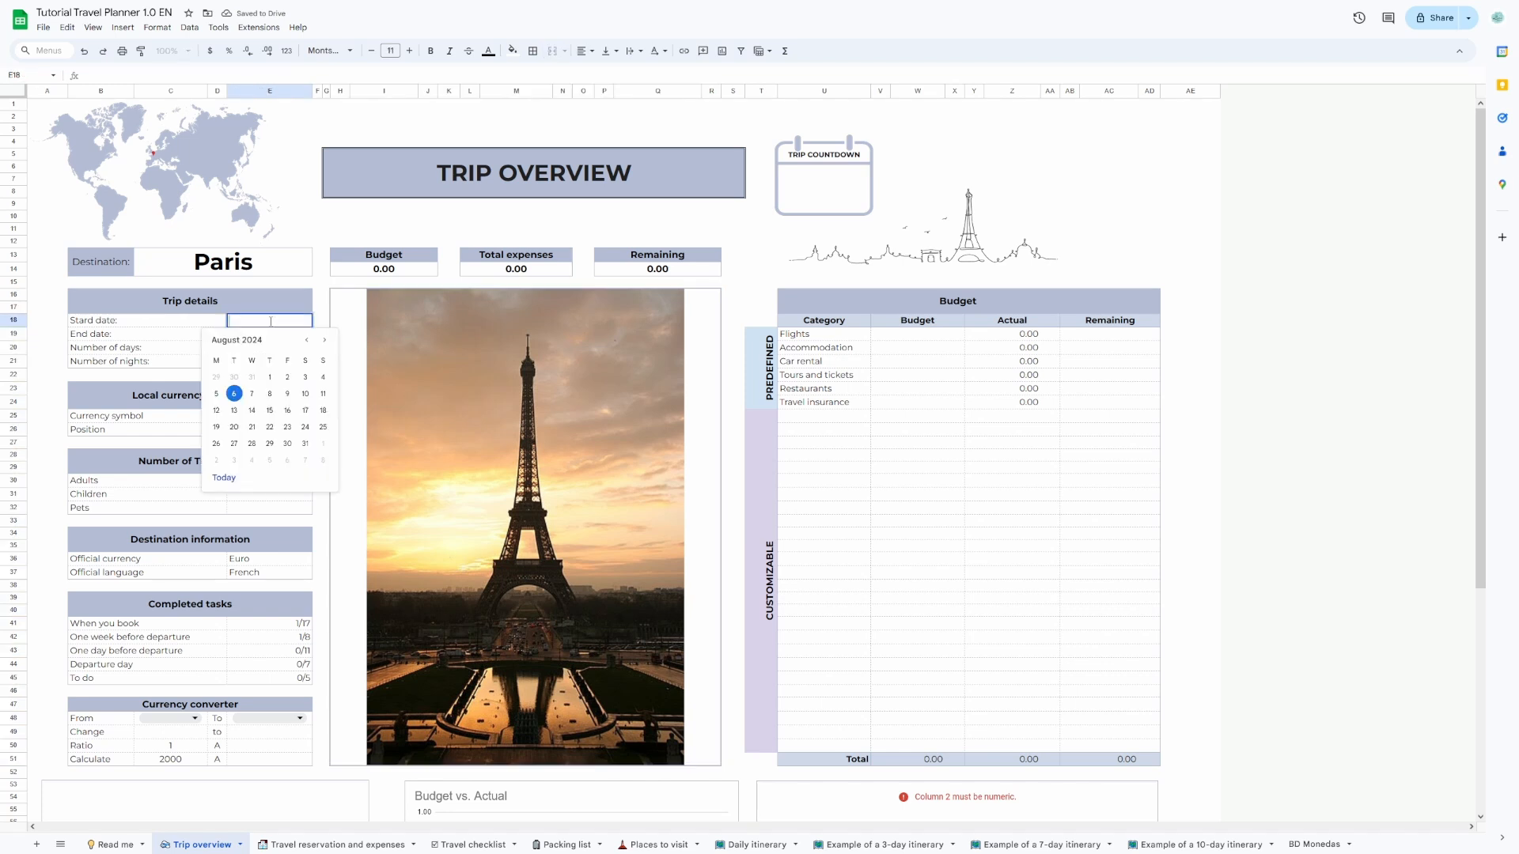
left_click(324, 340)
left_click(324, 340)
left_click(323, 340)
left_click(287, 410)
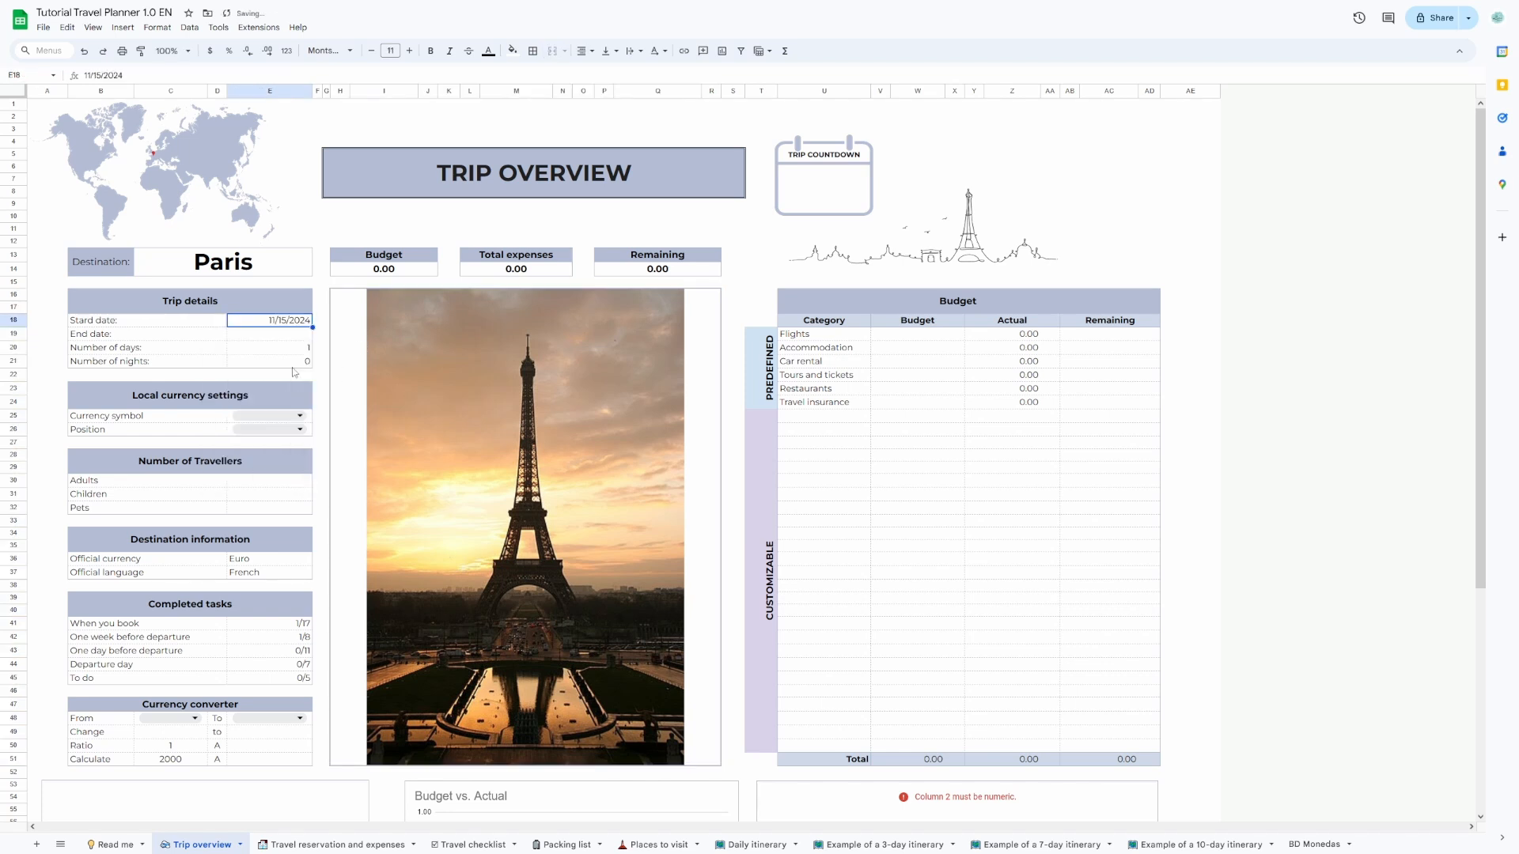
left_click(294, 339)
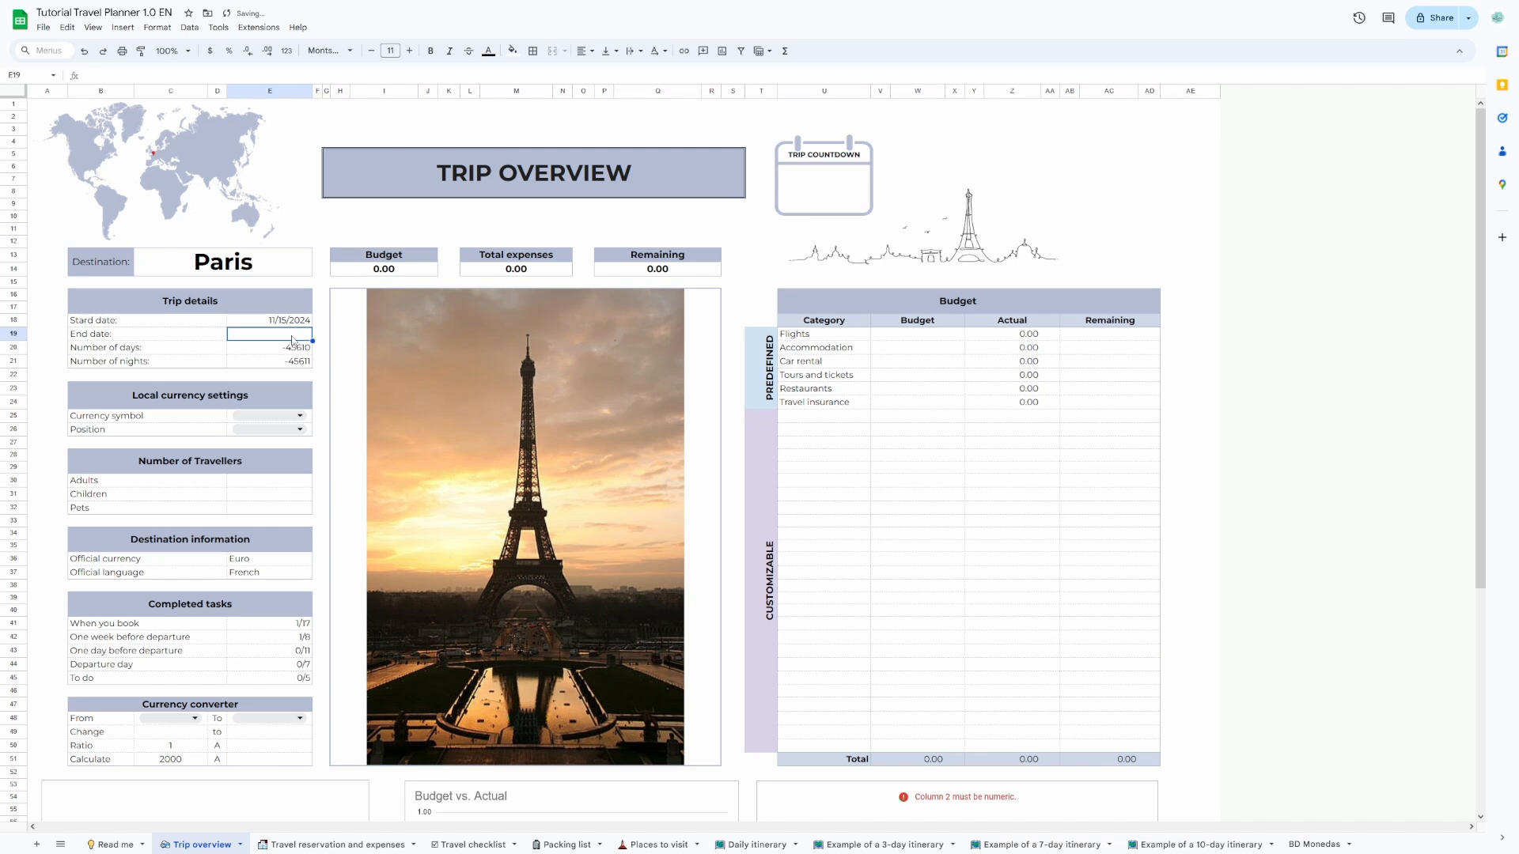
double_click(292, 340)
left_click(320, 437)
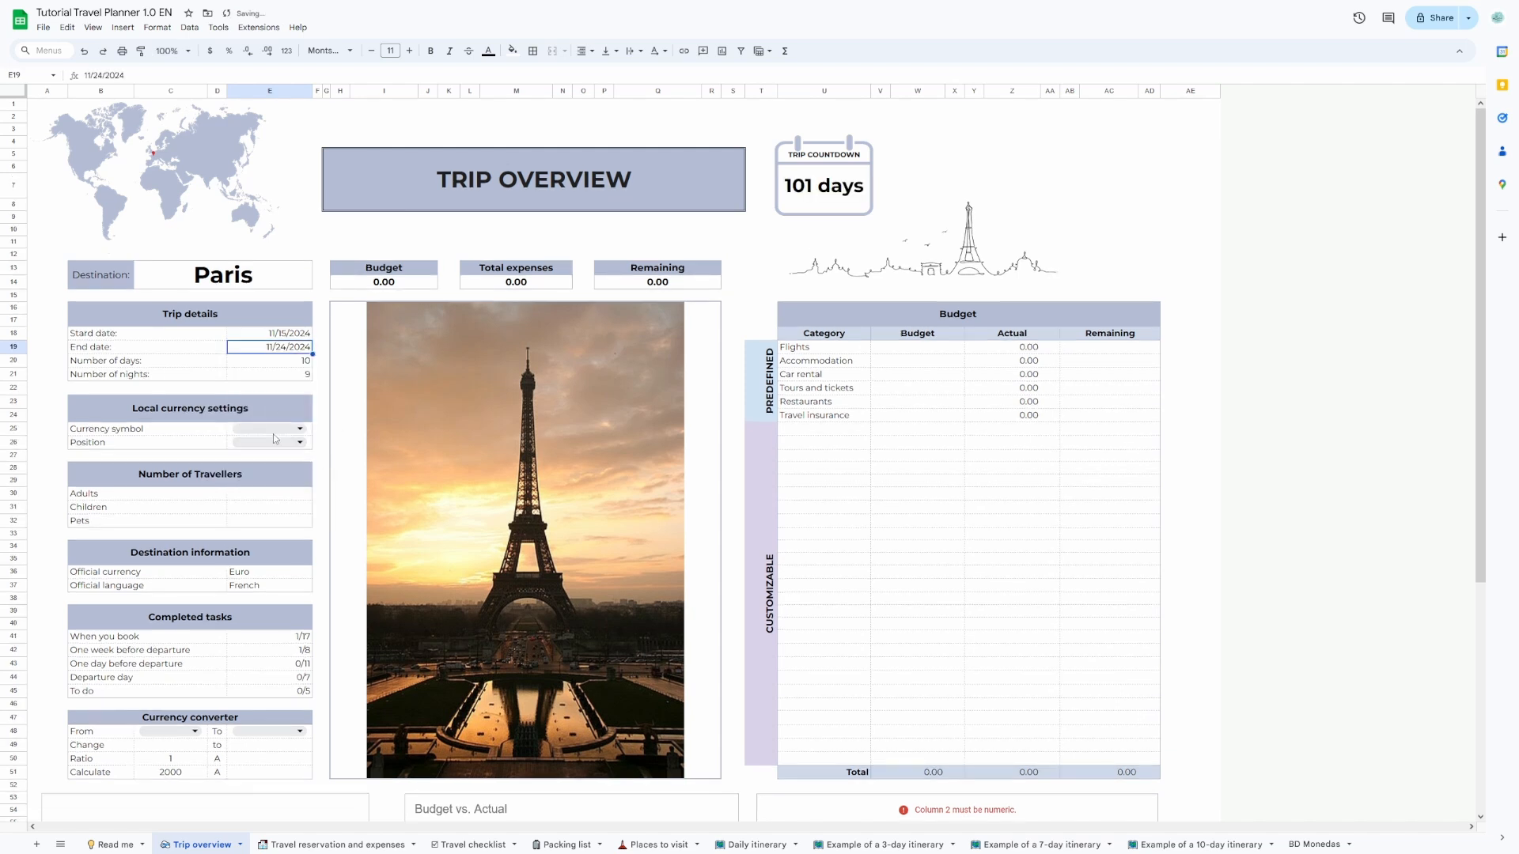
Set the local currency symbol to $ and its position to Before.
left_click(270, 430)
left_click(256, 465)
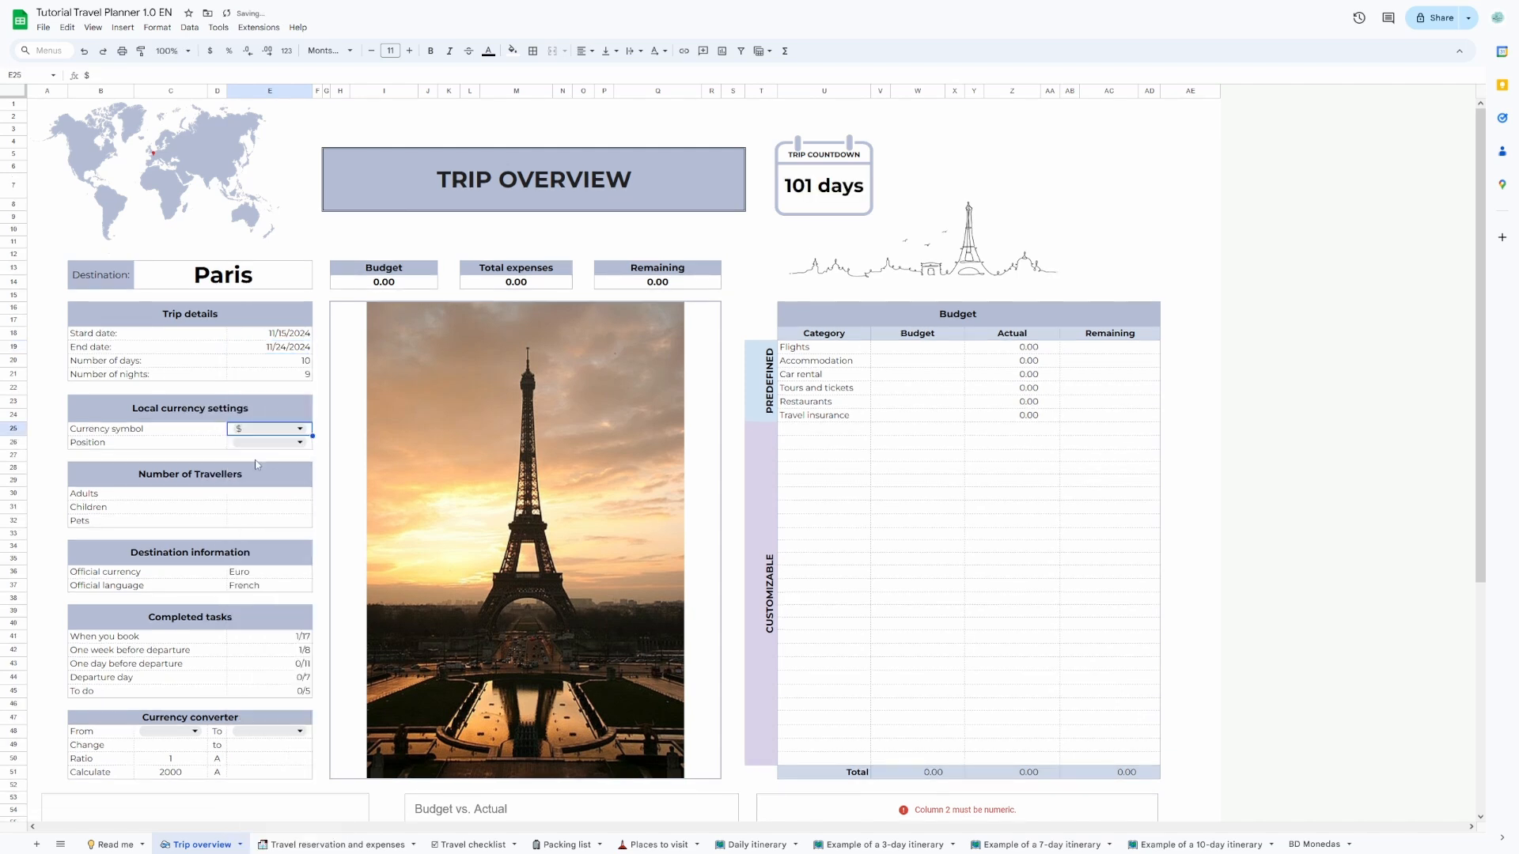
left_click(298, 444)
left_click(276, 465)
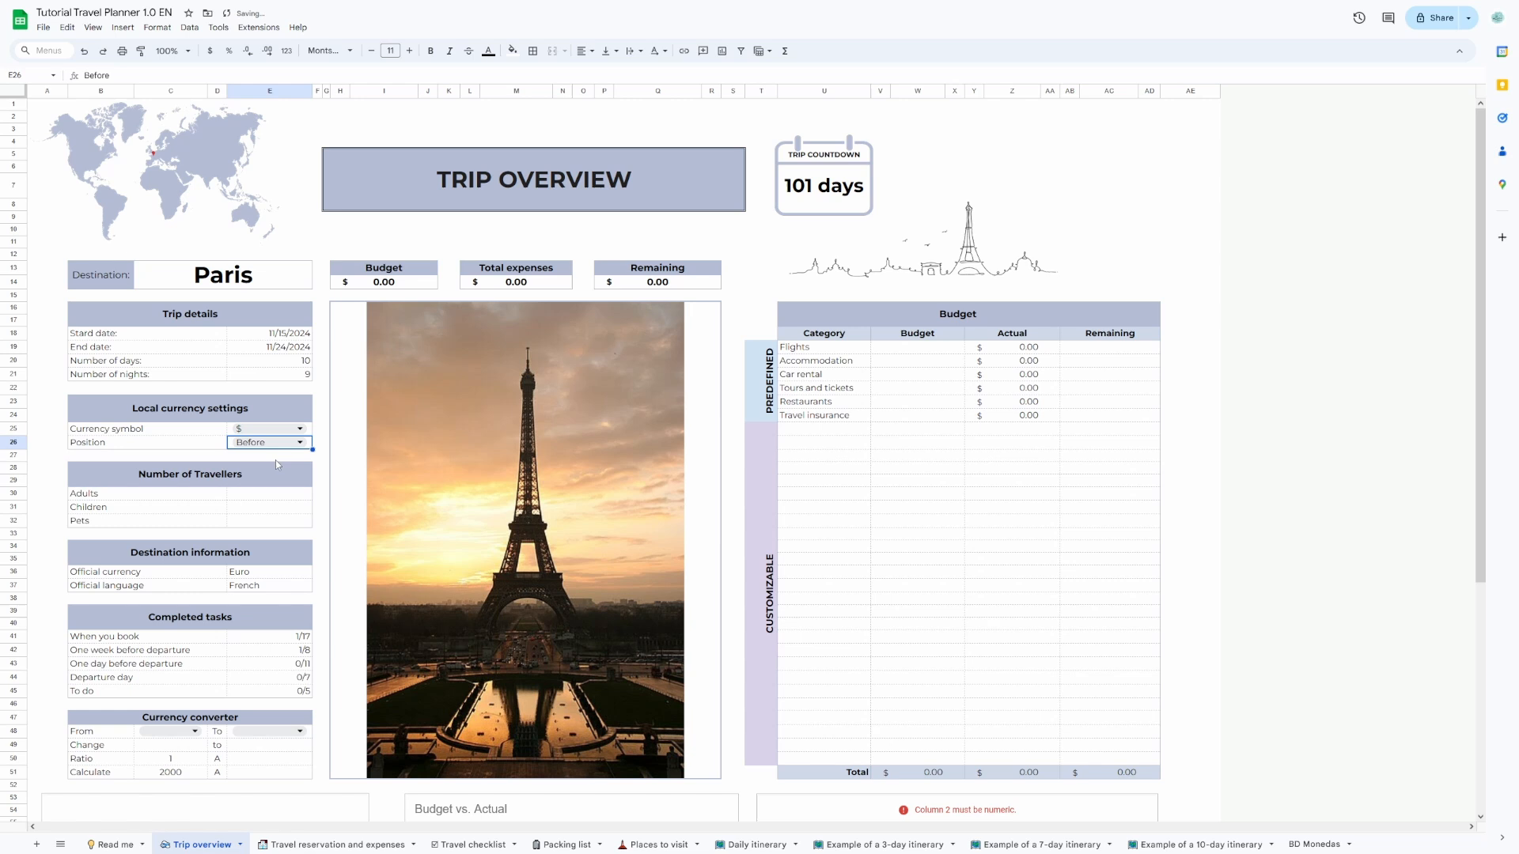
Enter 2 adults, 2 children and 0 pets under Number of Travellers.
left_click(256, 496)
type("2")
key("Return")
type("2")
key("Return")
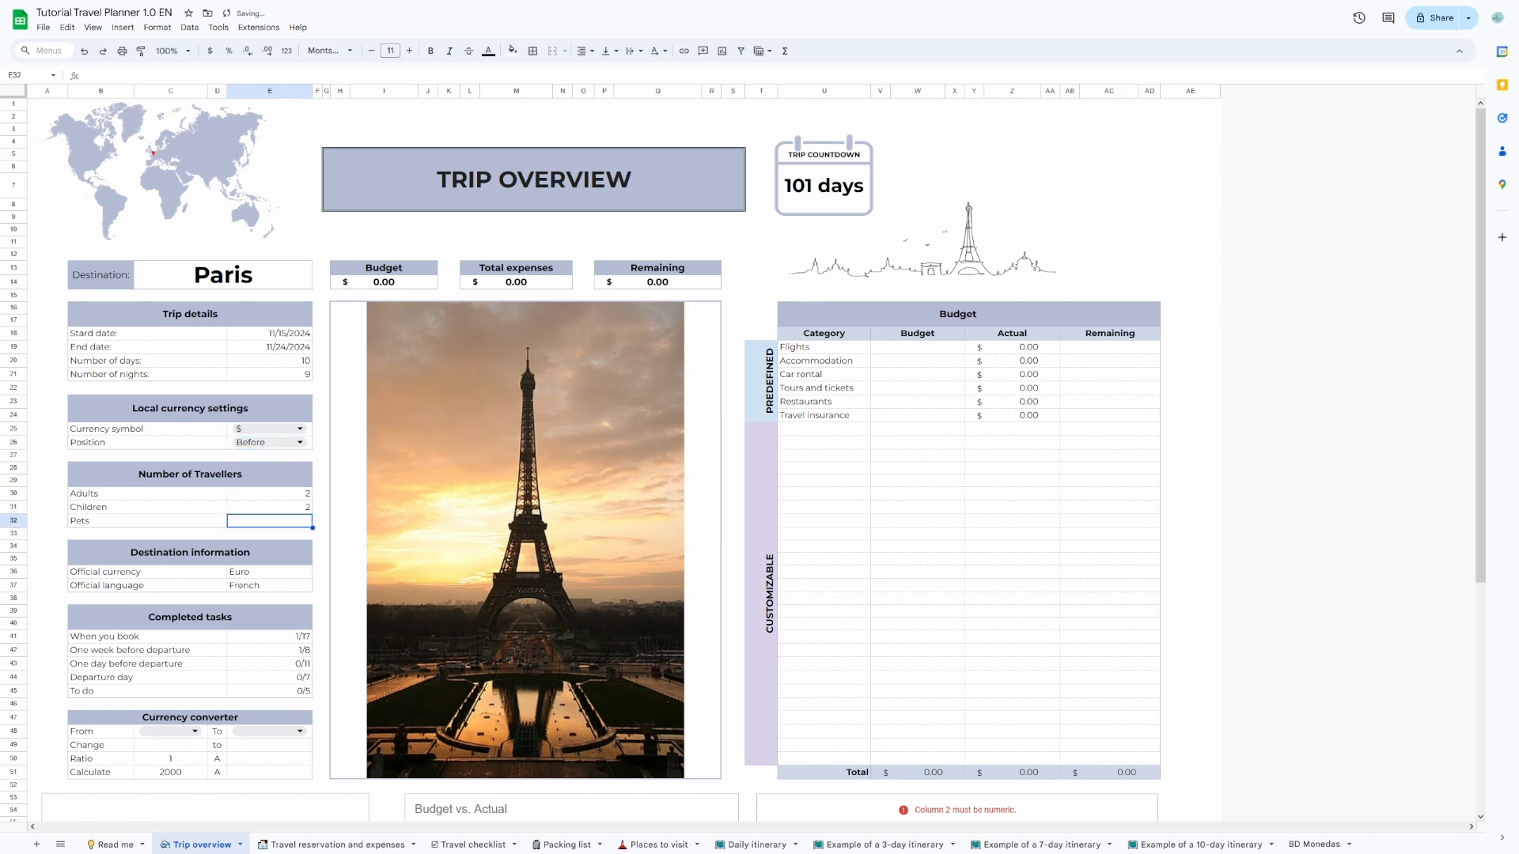
type("0")
key("Return")
Set the currency converter to convert from USA to France.
scroll(231, 663, "down", 3)
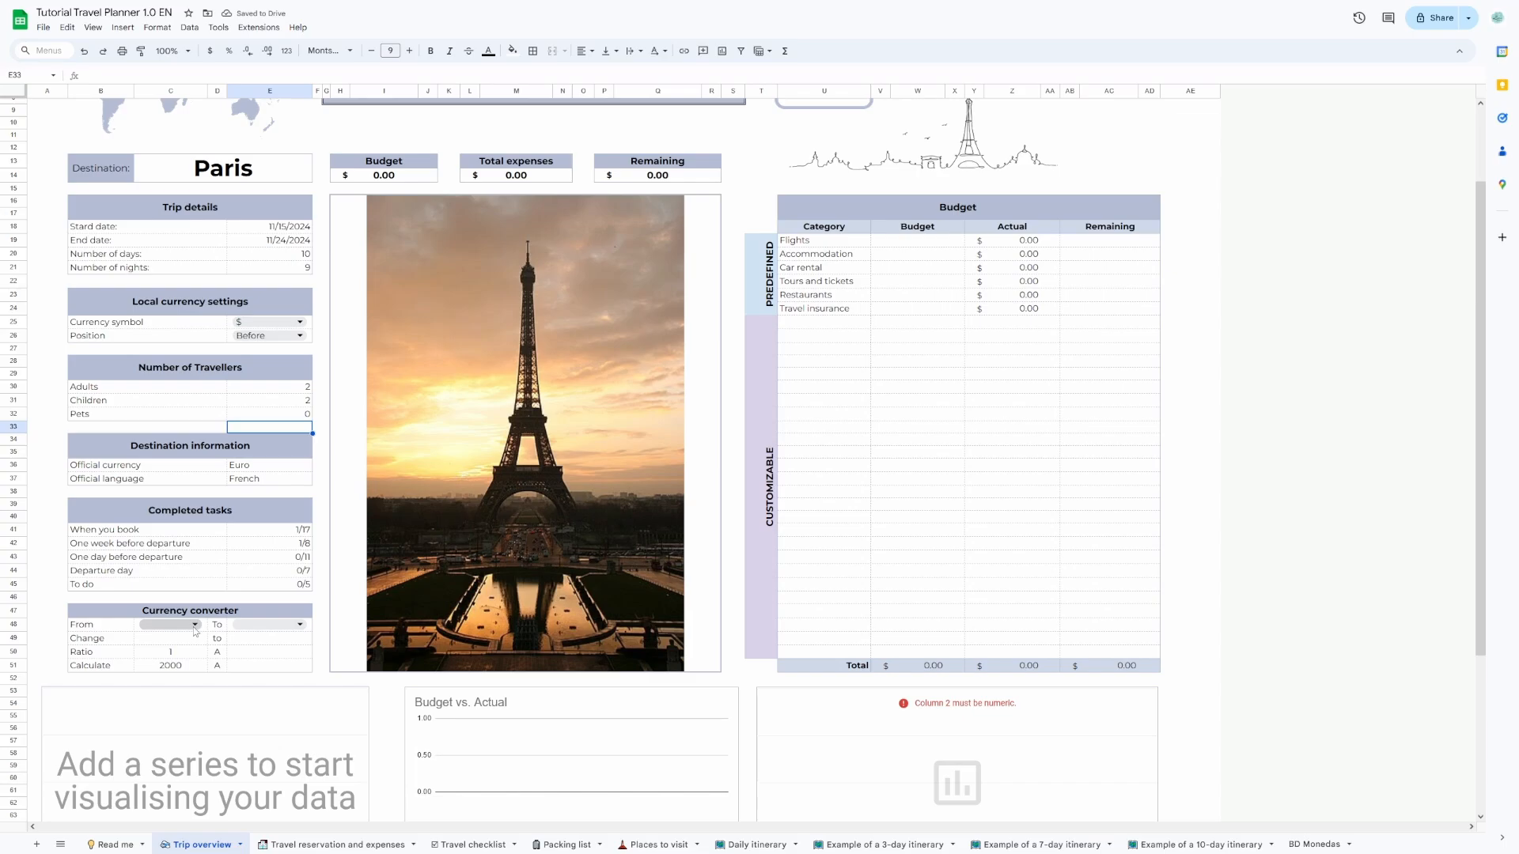
left_click(194, 625)
type("u")
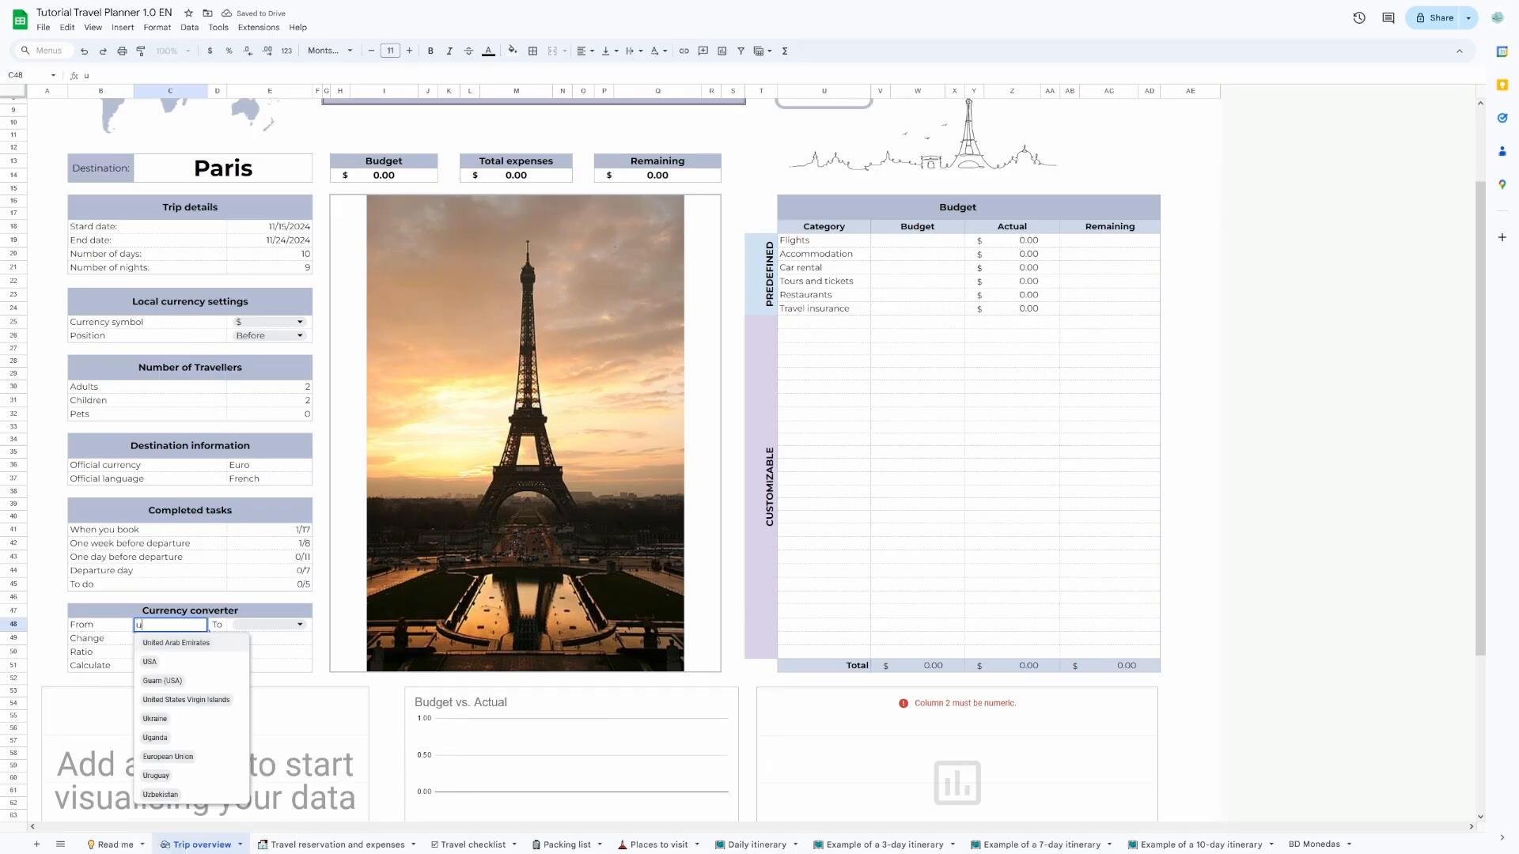
type("sa")
left_click(198, 643)
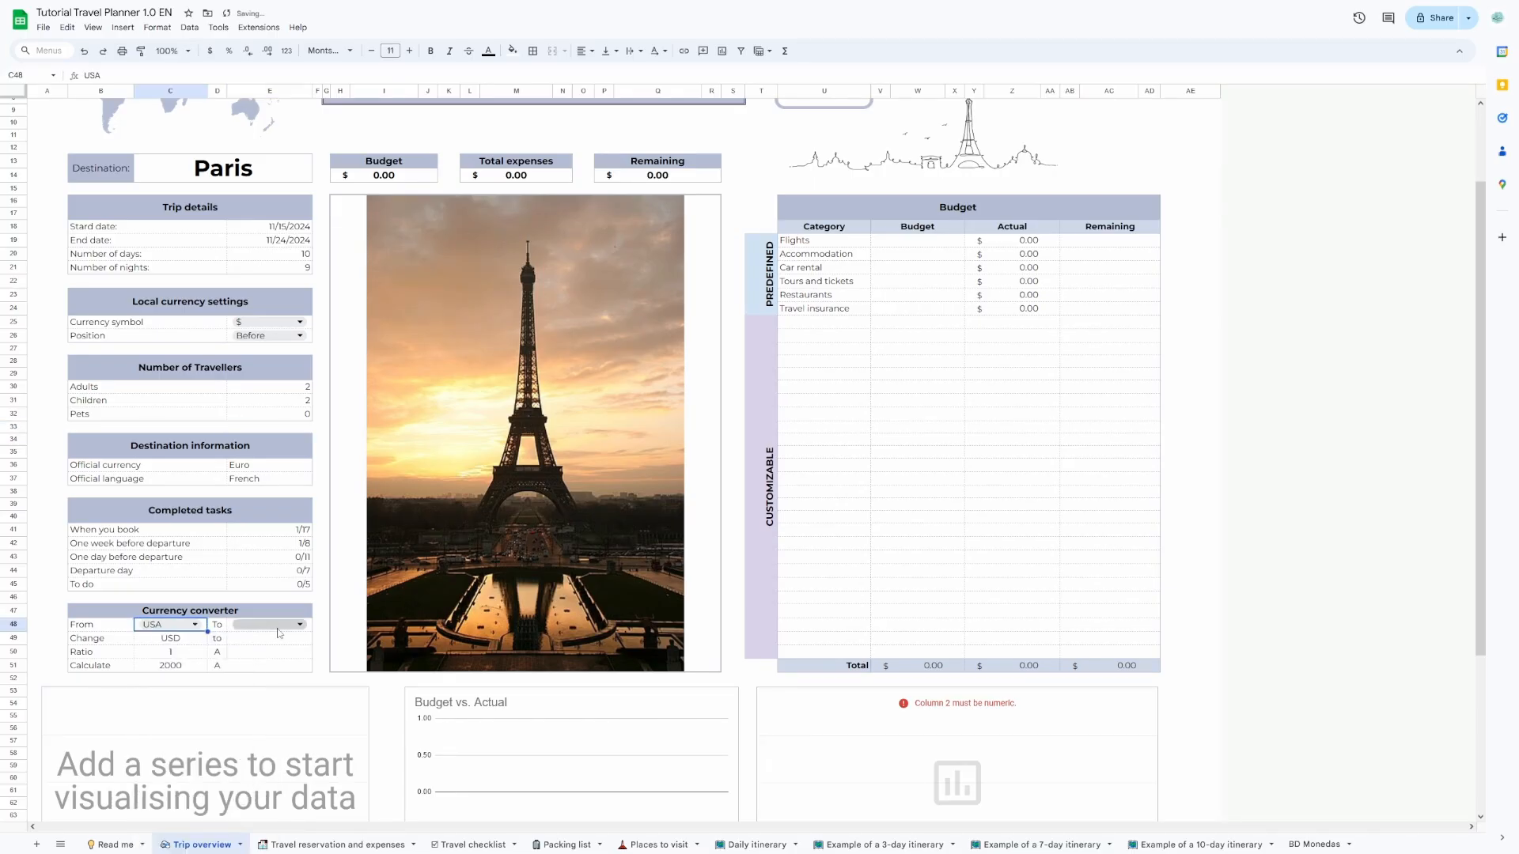
left_click(301, 626)
type("fr")
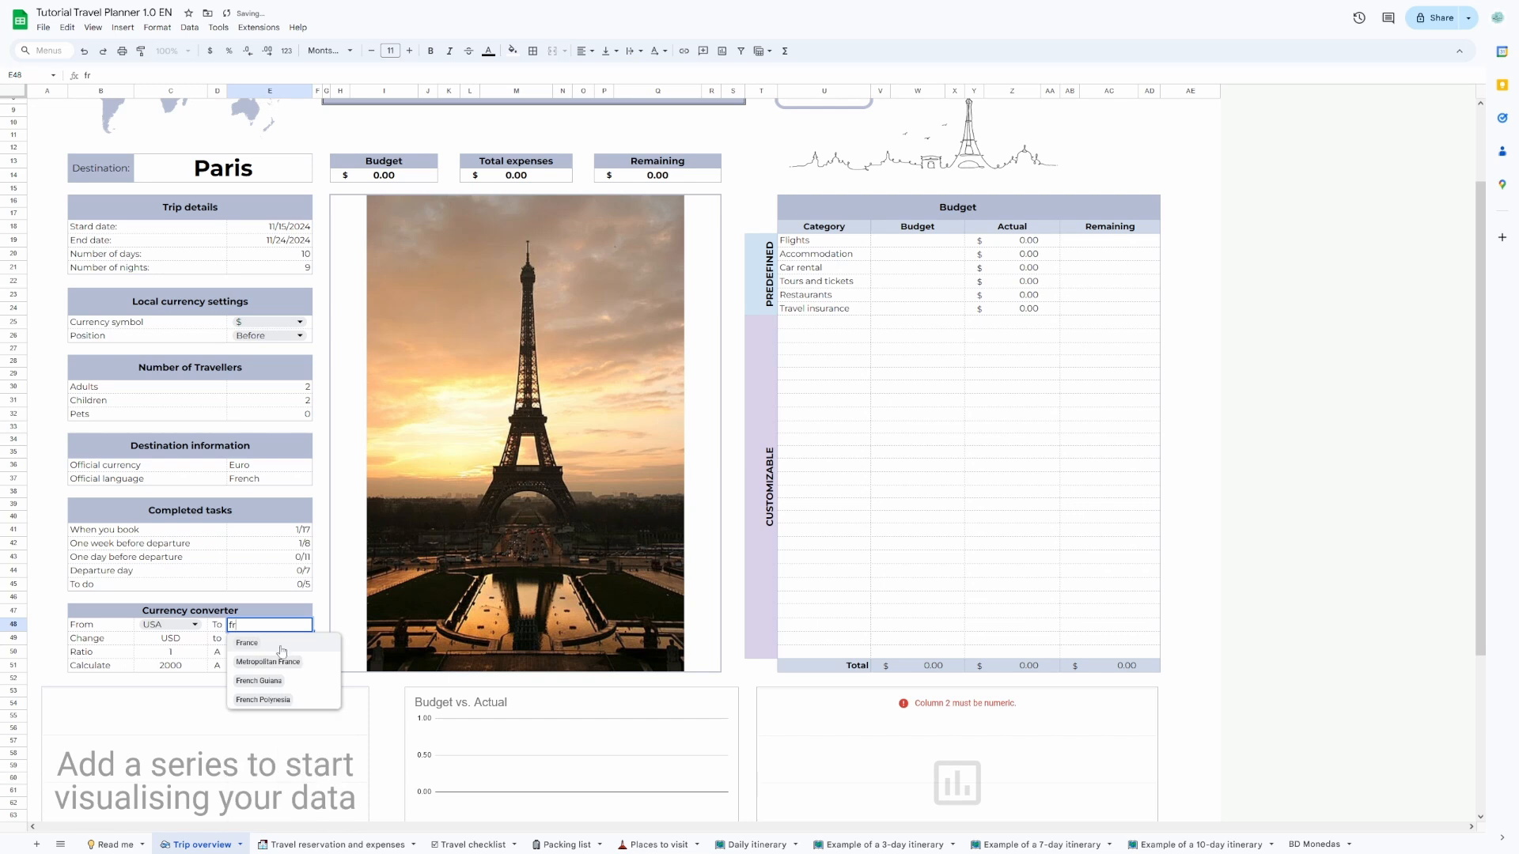
left_click(247, 644)
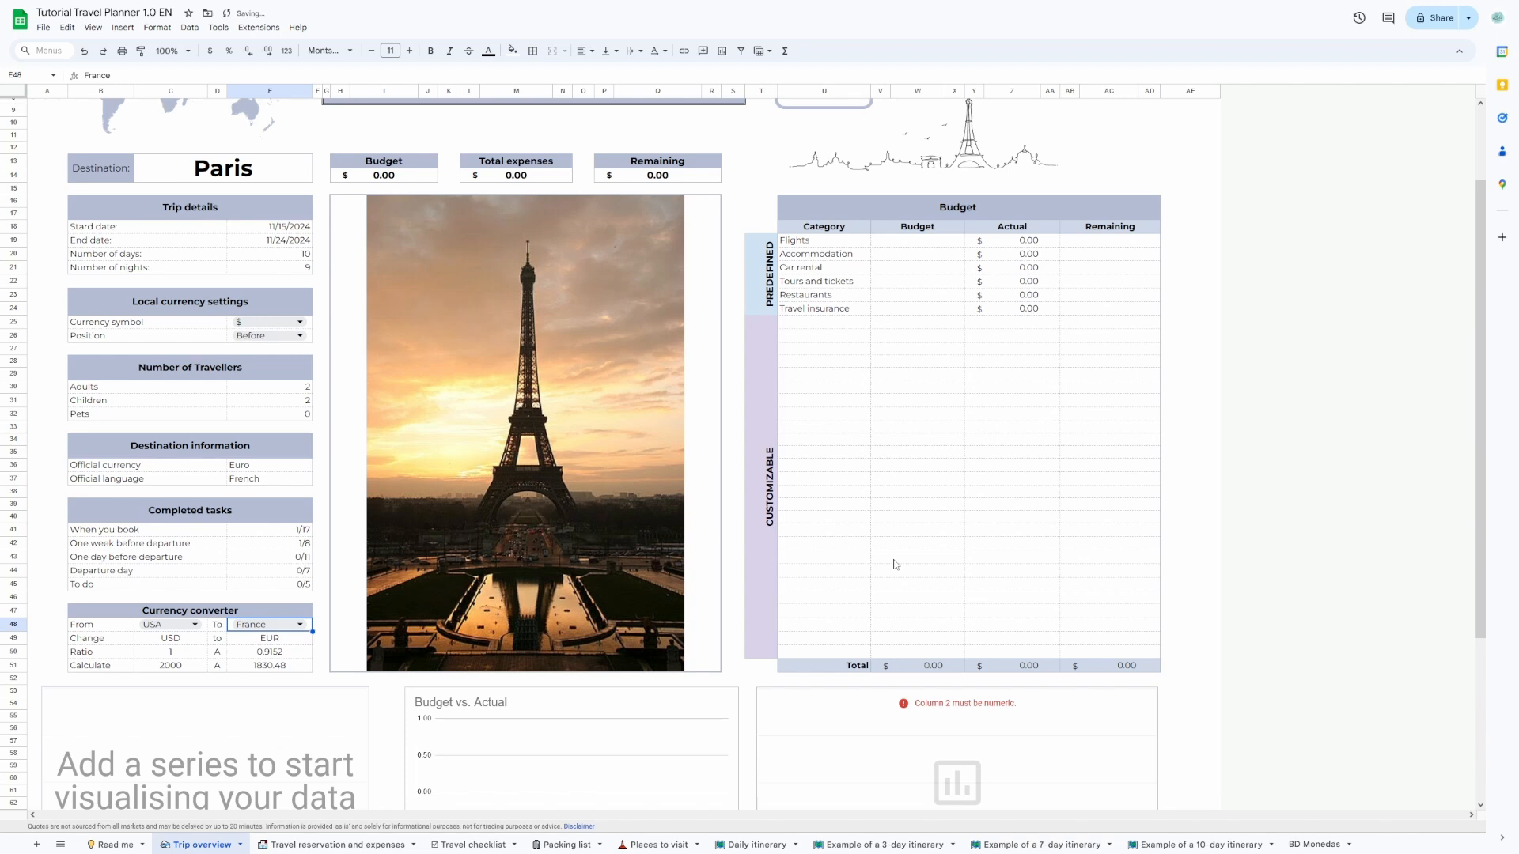
Enter budgets of 2500 for Flights, 1500 for Accommodation and 700 for Car rental.
scroll(895, 565, "up", 3)
left_click(918, 347)
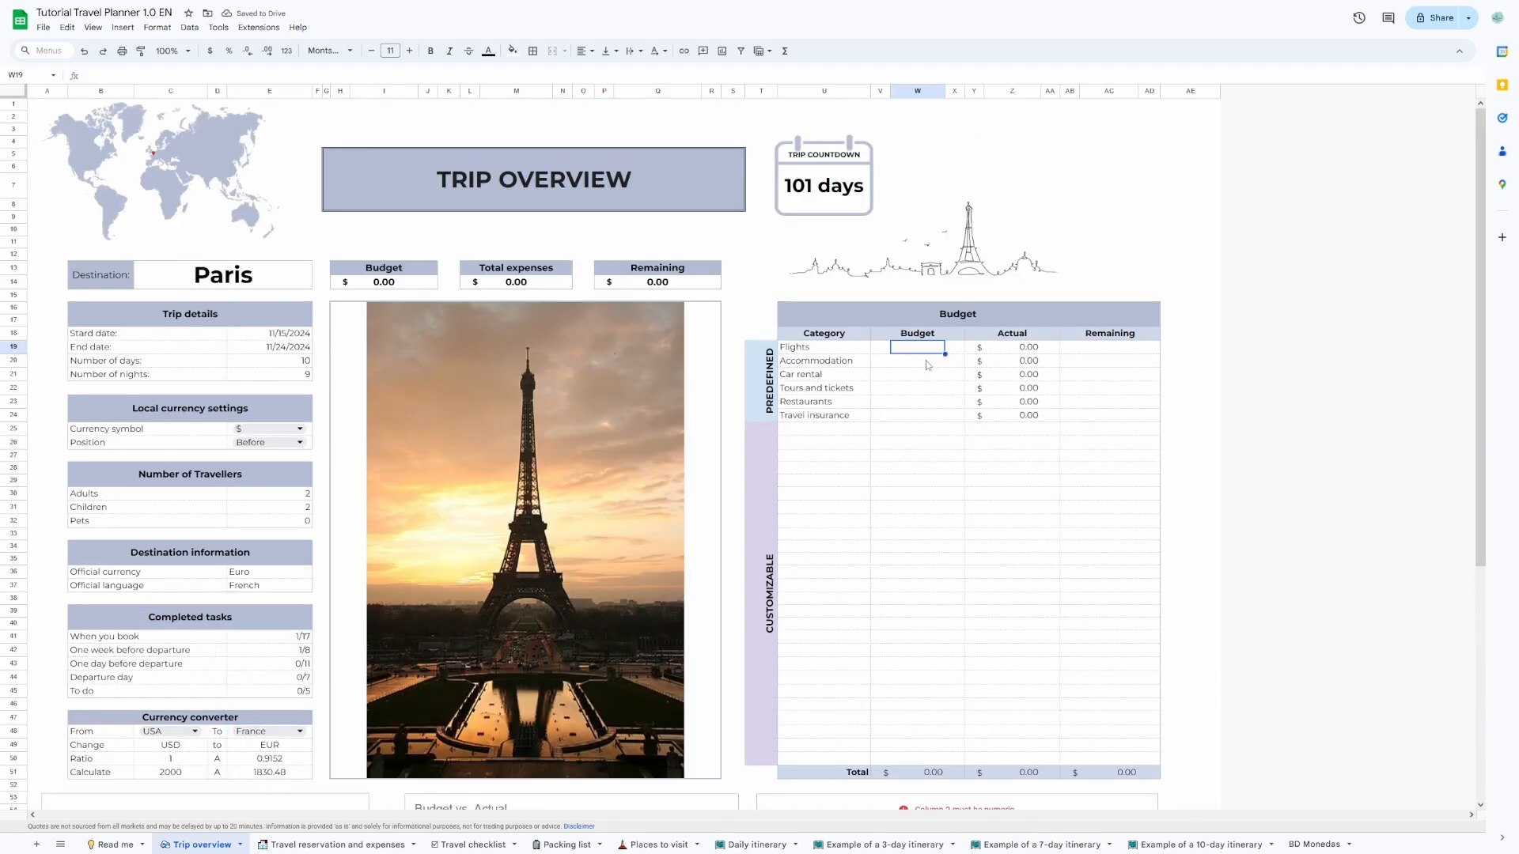
type("2500")
key("Return")
type("1500")
key("Return")
type("700")
key("Return")
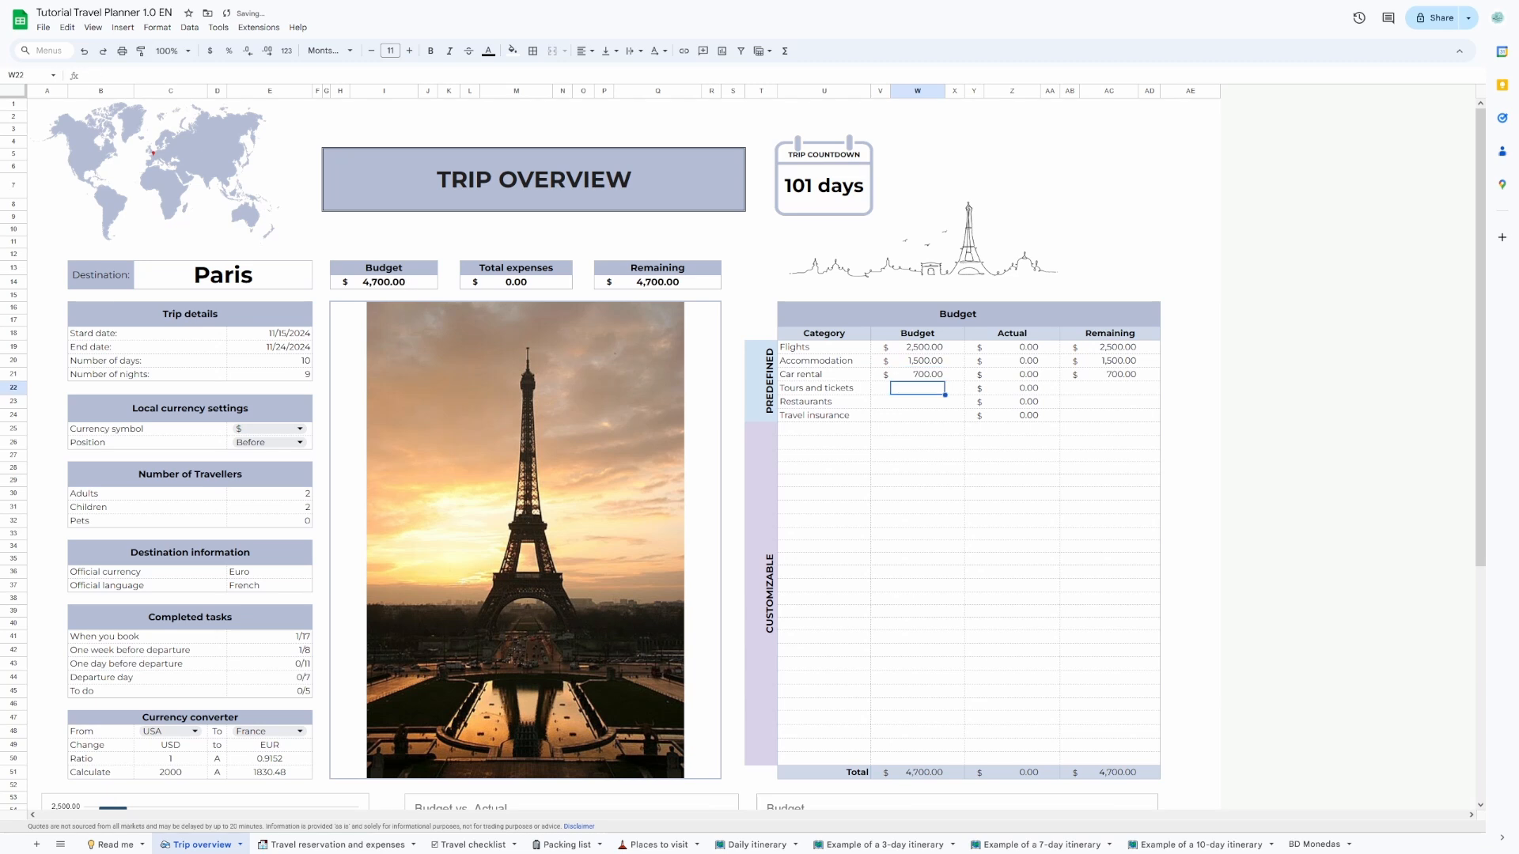
Enter budgets of 800 for Tours and tickets, 900 for Restaurants and 150 for Travel insurance.
type("800")
key("Return")
type("900")
key("Return")
type("150")
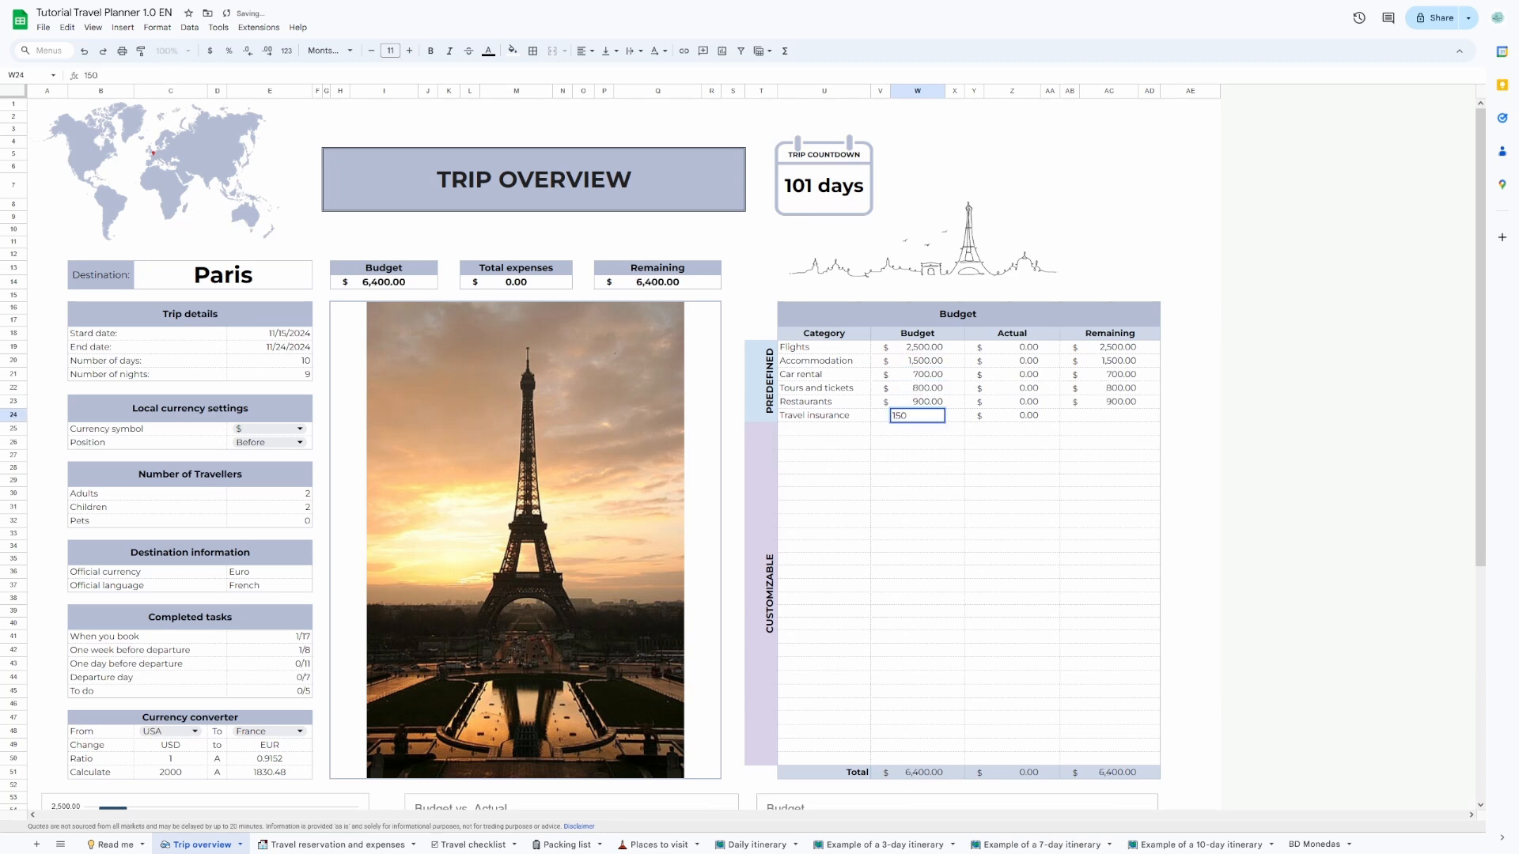
key("Return")
Add two customizable budget categories: Souvenir with a budget of 200 and Taxis with a budget of 400.
left_click(848, 428)
type("Souvenir")
key("Tab")
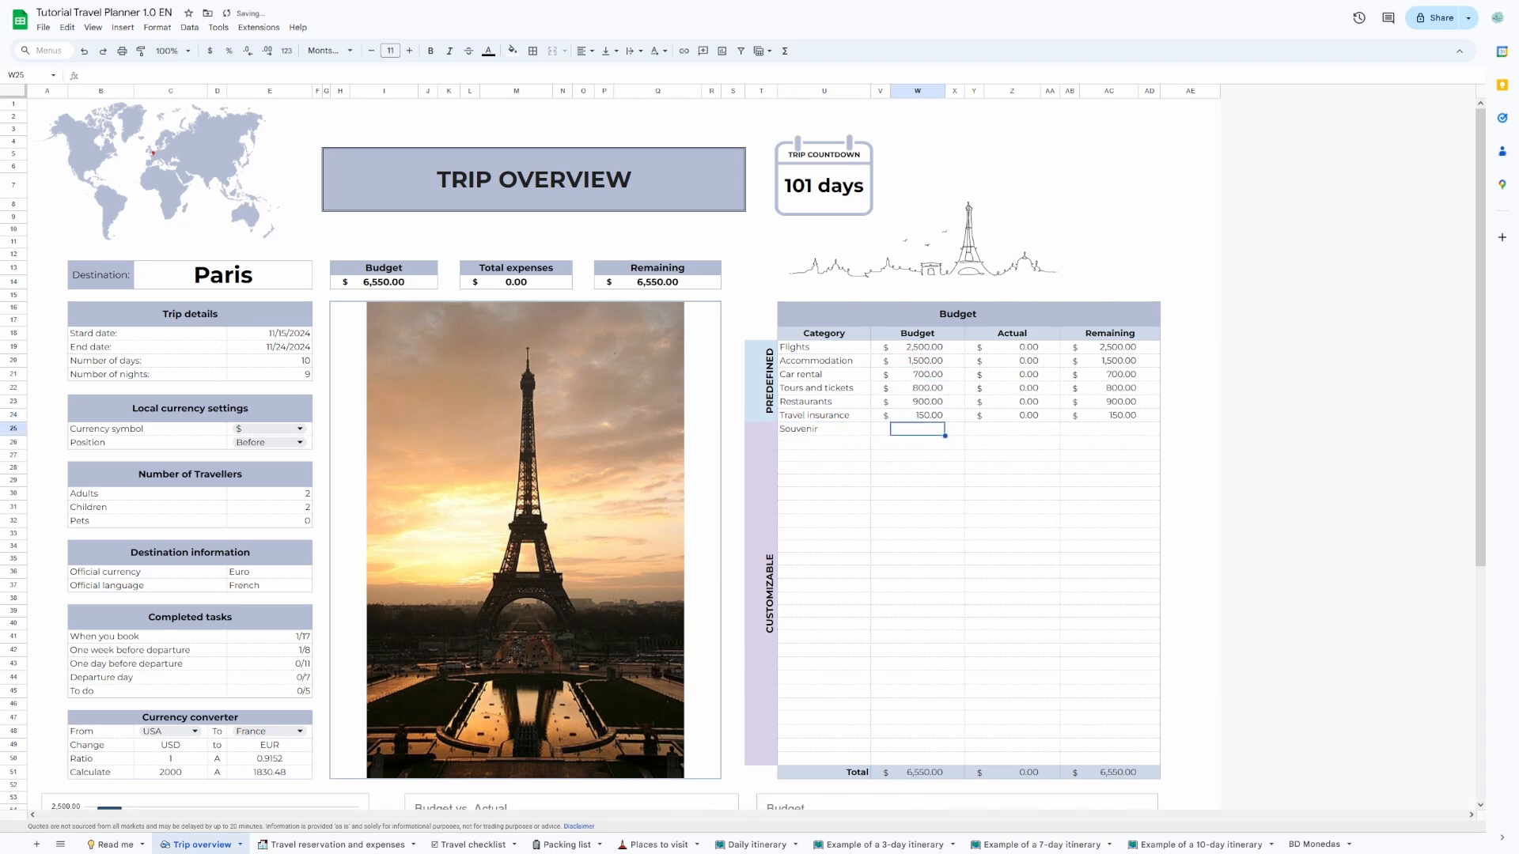
type("200")
key("Return")
type("Taxis")
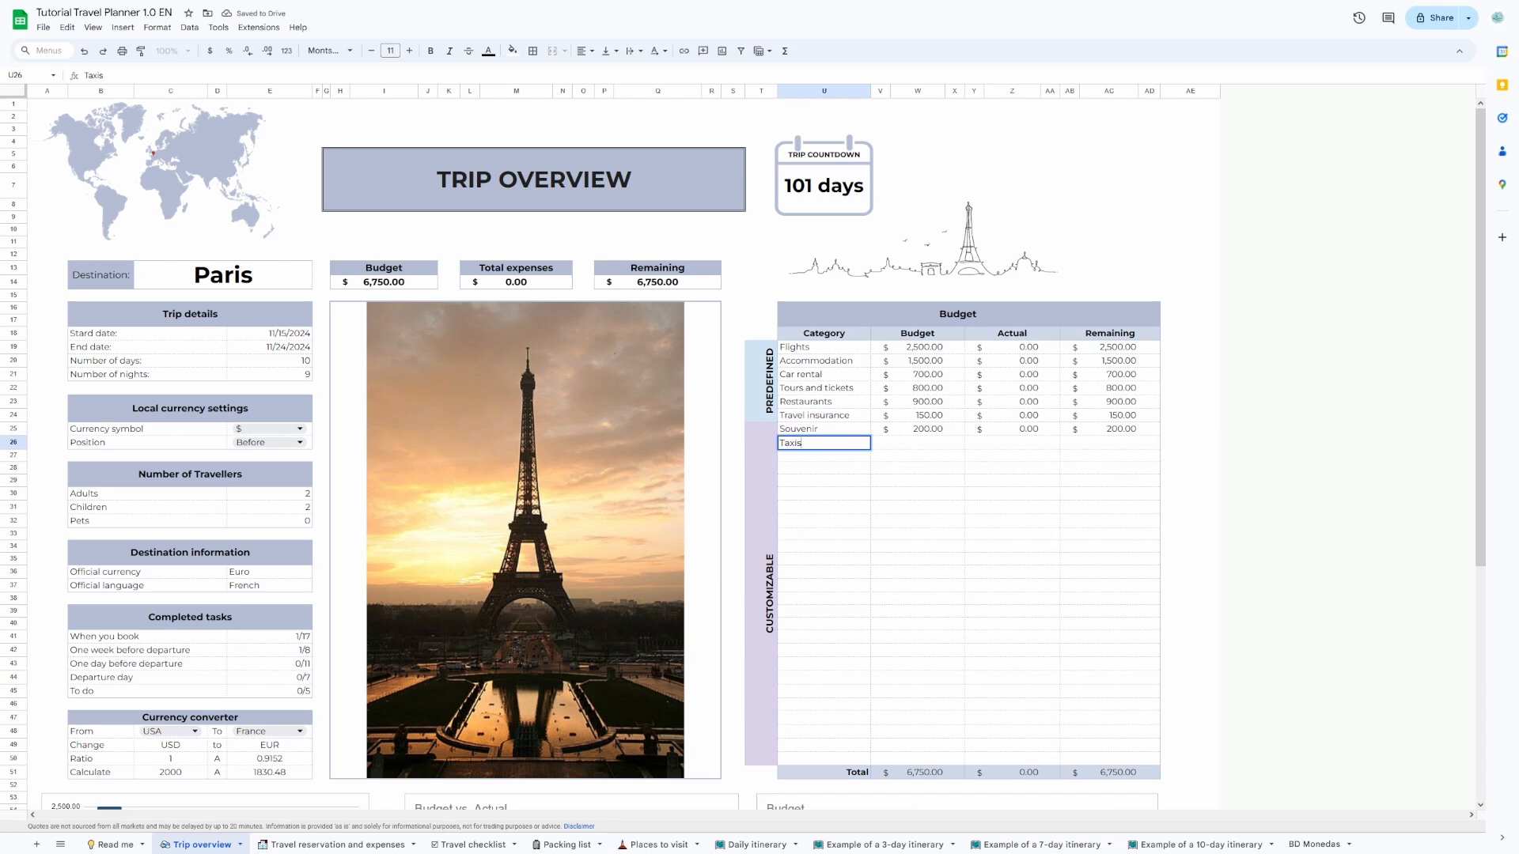
key("Tab")
type("400")
key("Return")
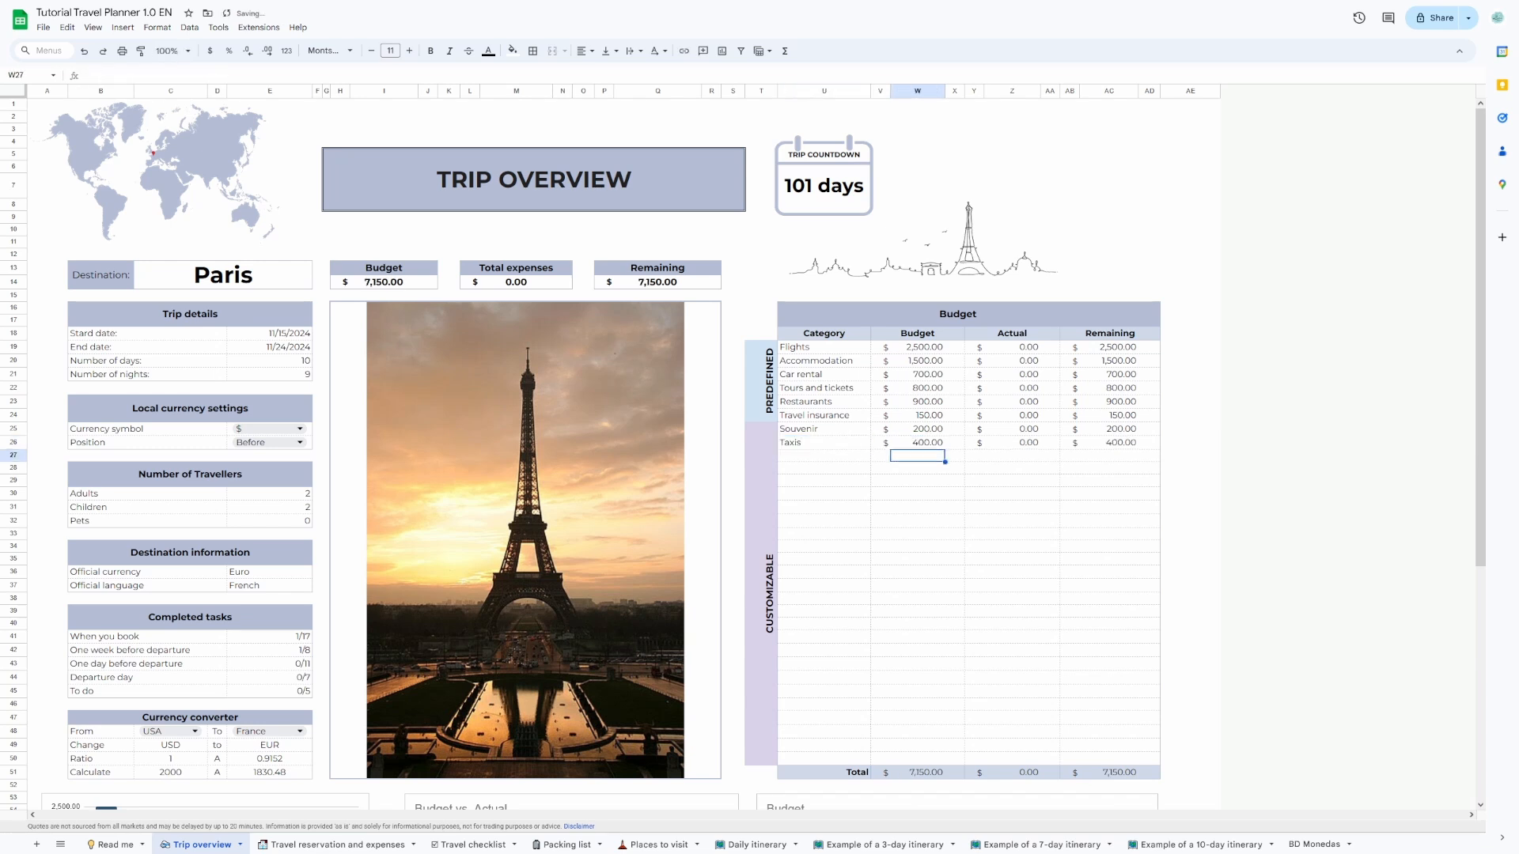
Mark the Barcelona to Paris flight as booked in the Travel reservation and expenses sheet.
scroll(869, 723, "down", 4)
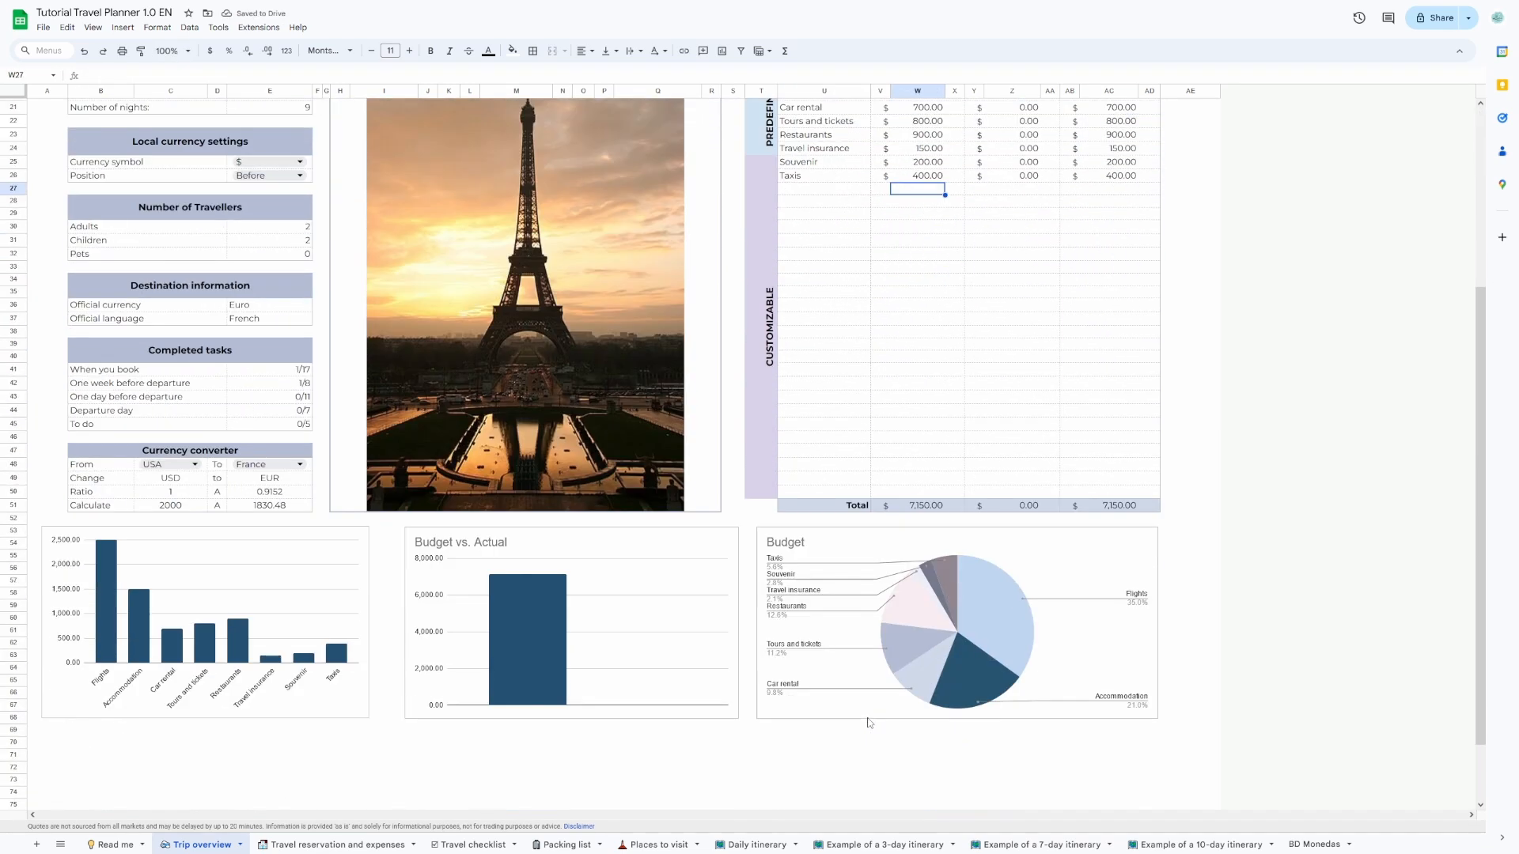
left_click(328, 845)
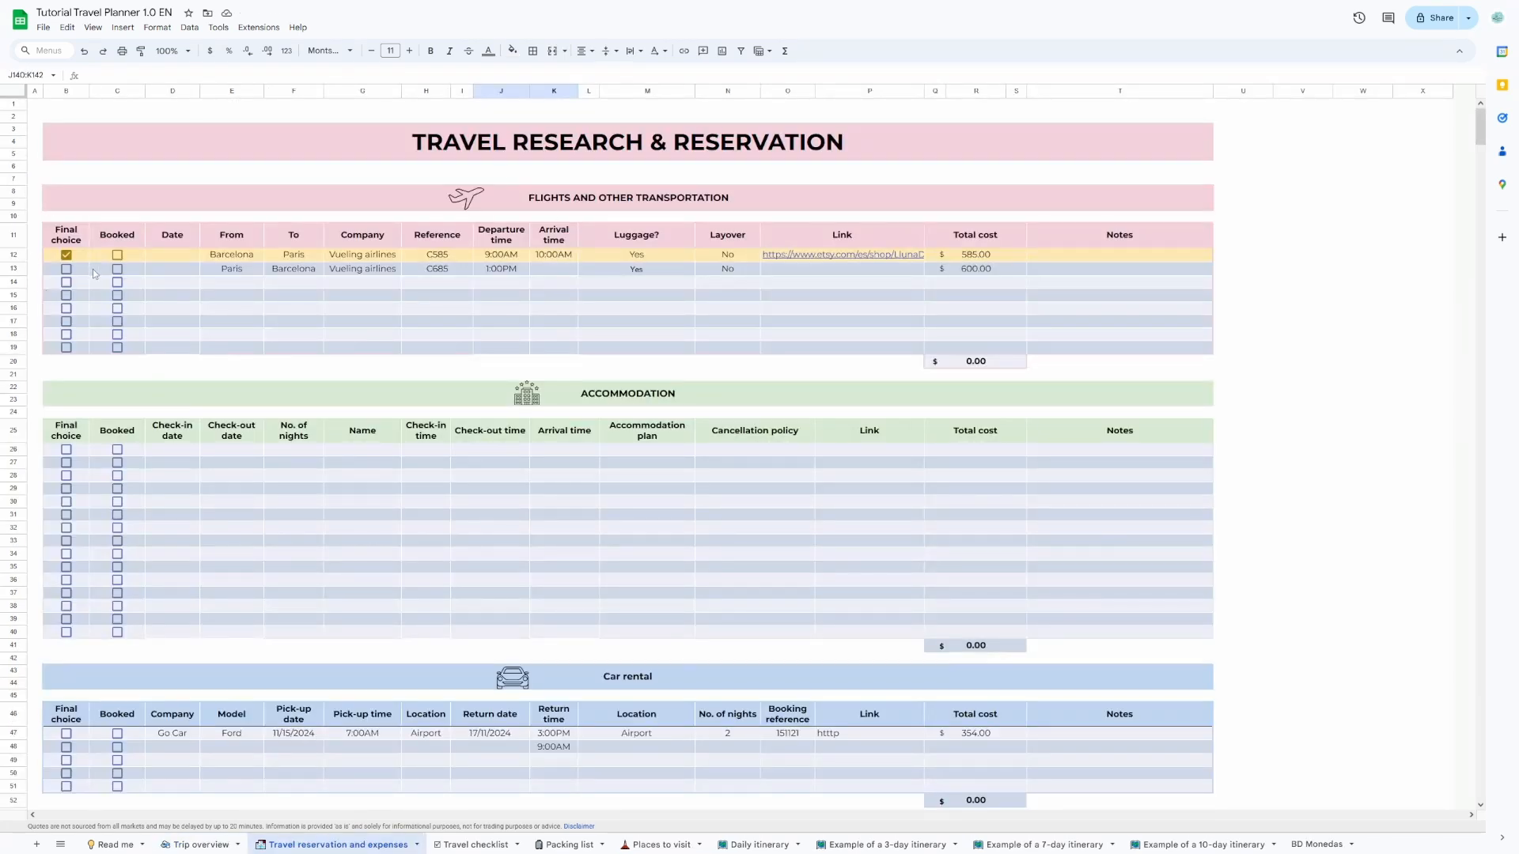
left_click(118, 257)
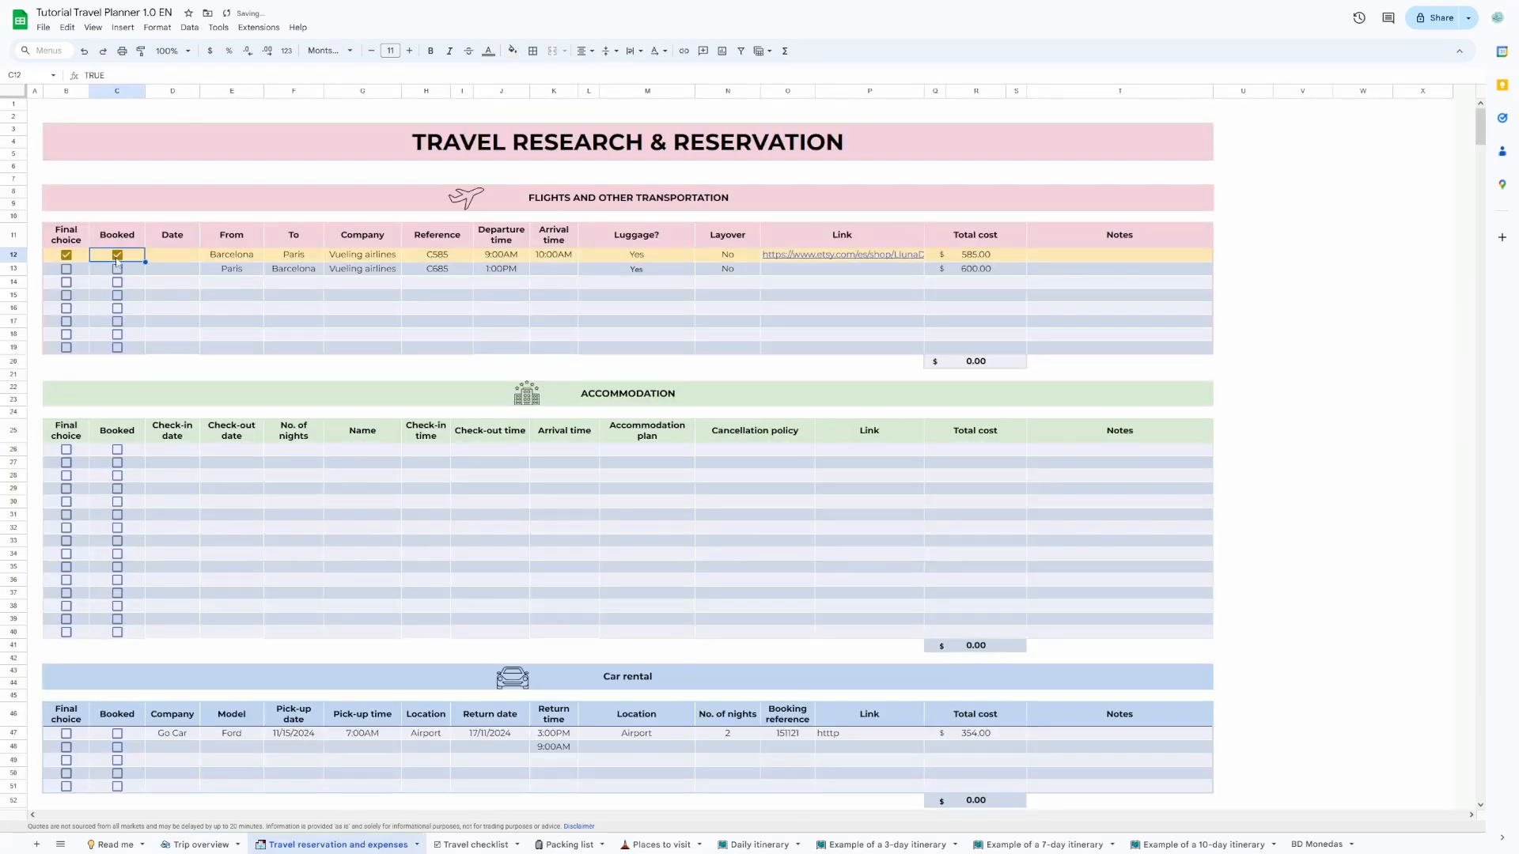
Mark the Go Car rental, the Subida Torre Eiffel activity and the Bonjour Paris restaurant as booked.
scroll(188, 498, "down", 3)
scroll(189, 502, "down", 1)
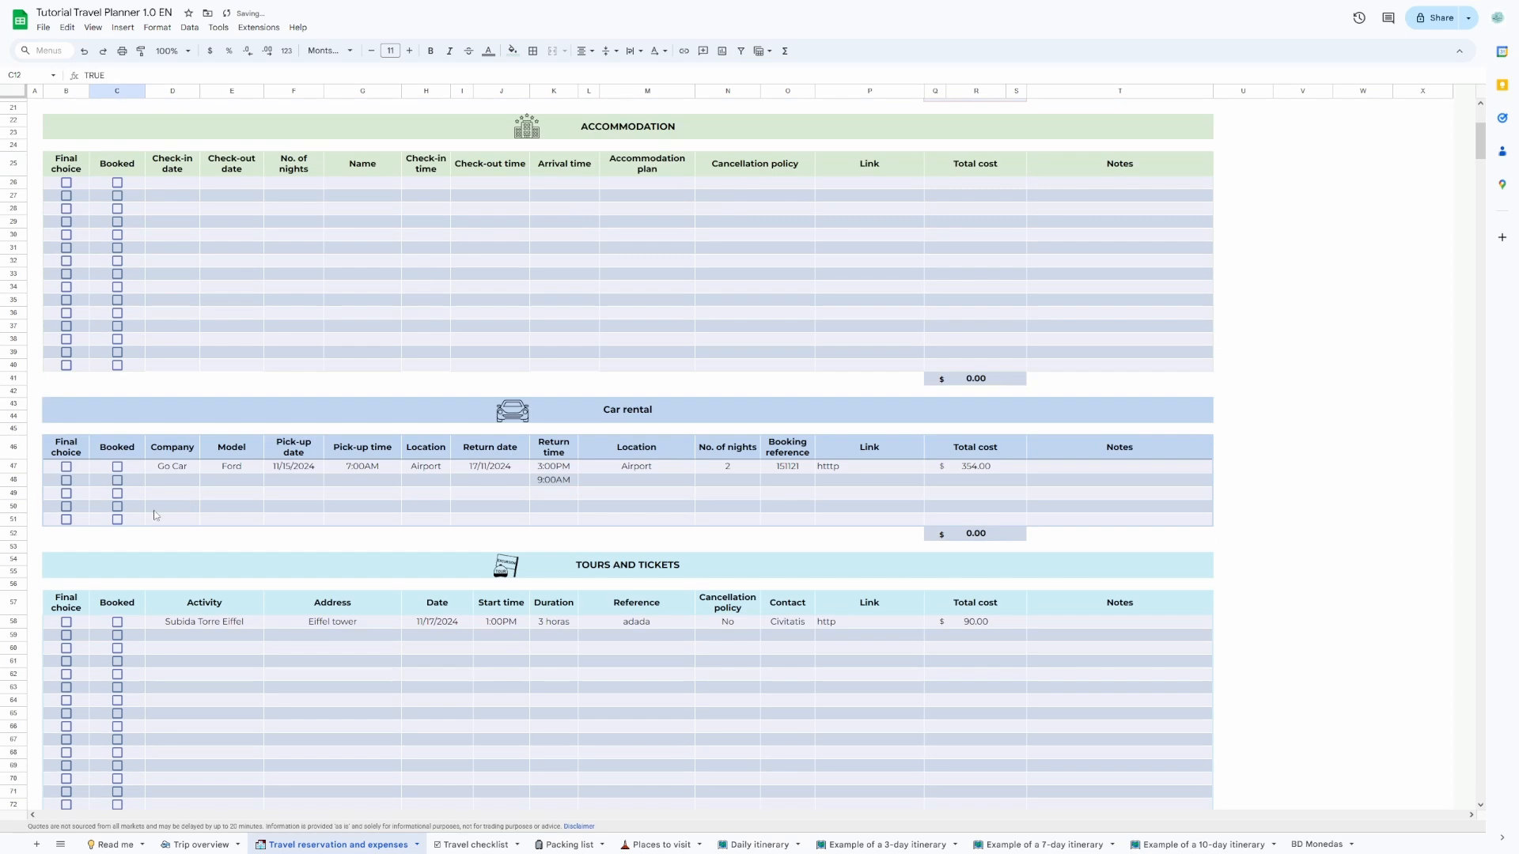
left_click(117, 467)
scroll(172, 525, "down", 2)
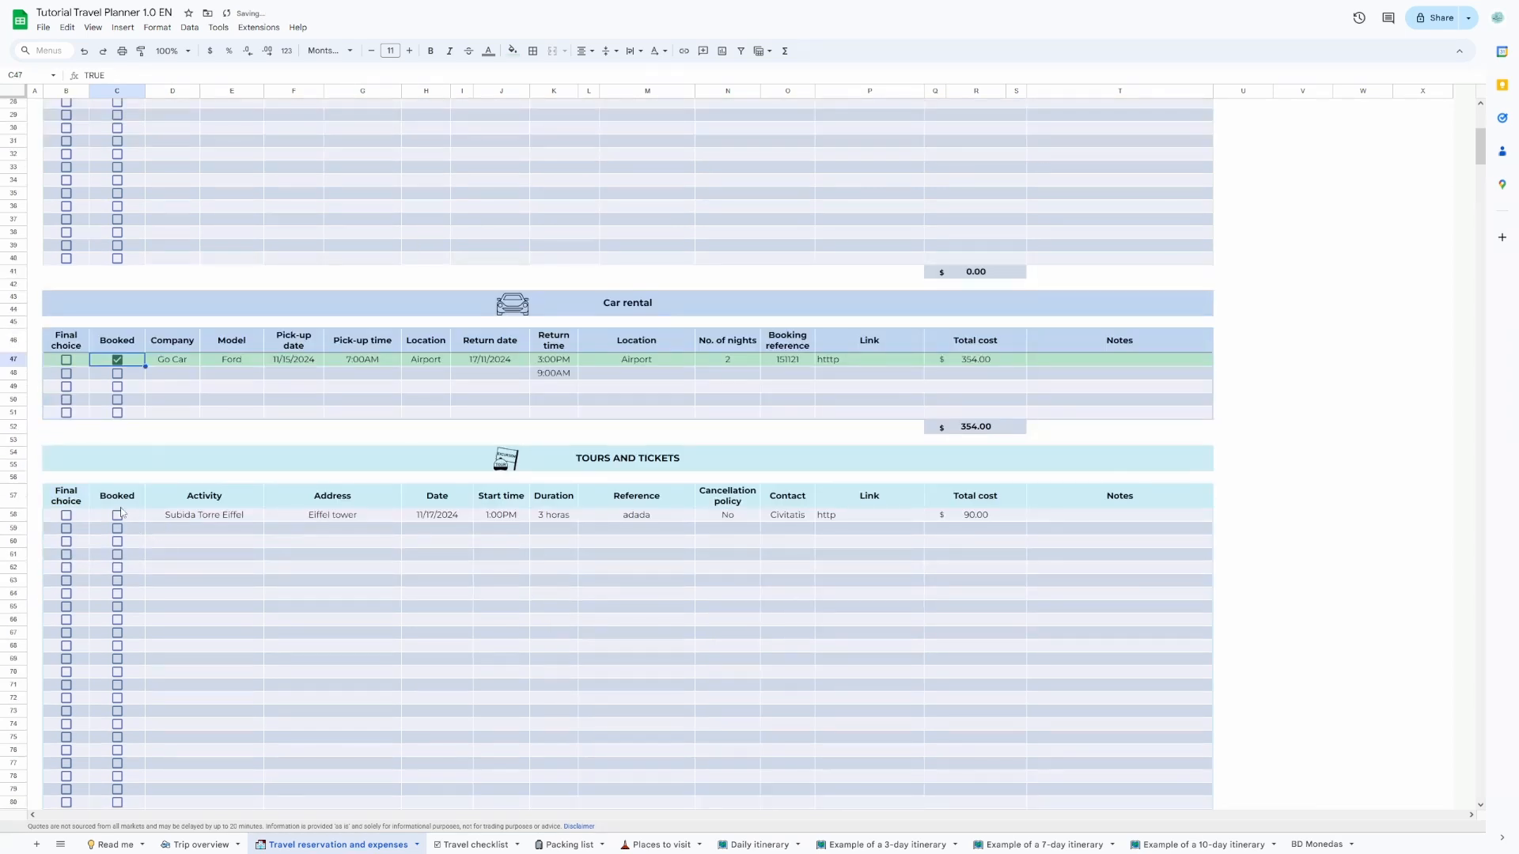
left_click(117, 514)
scroll(131, 550, "down", 5)
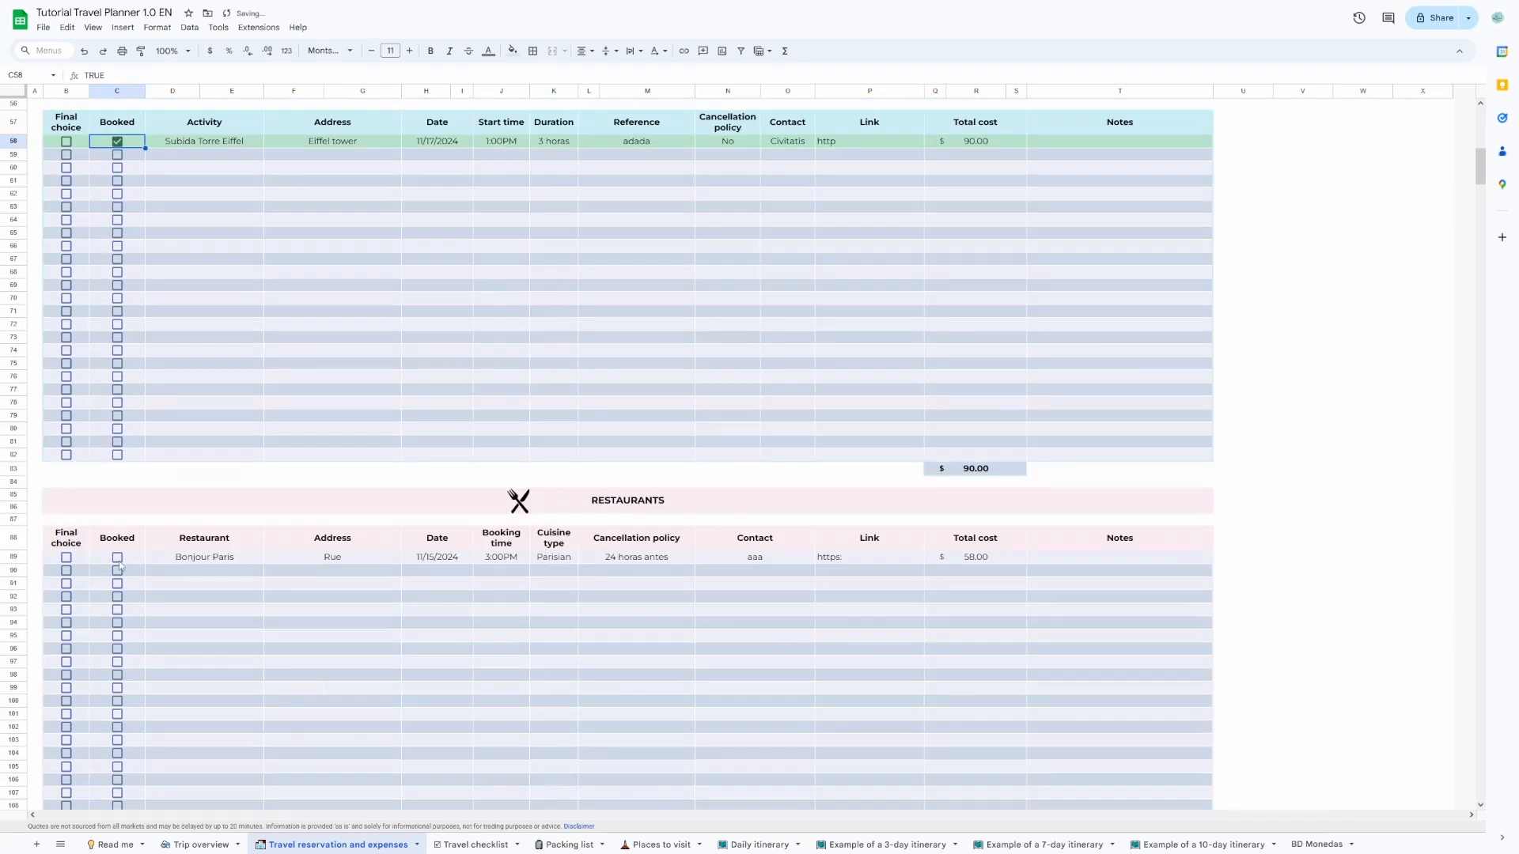
left_click(118, 558)
Start the first Other Expenses row with the category Souvenir and the date 18/11/2024.
scroll(221, 584, "down", 8)
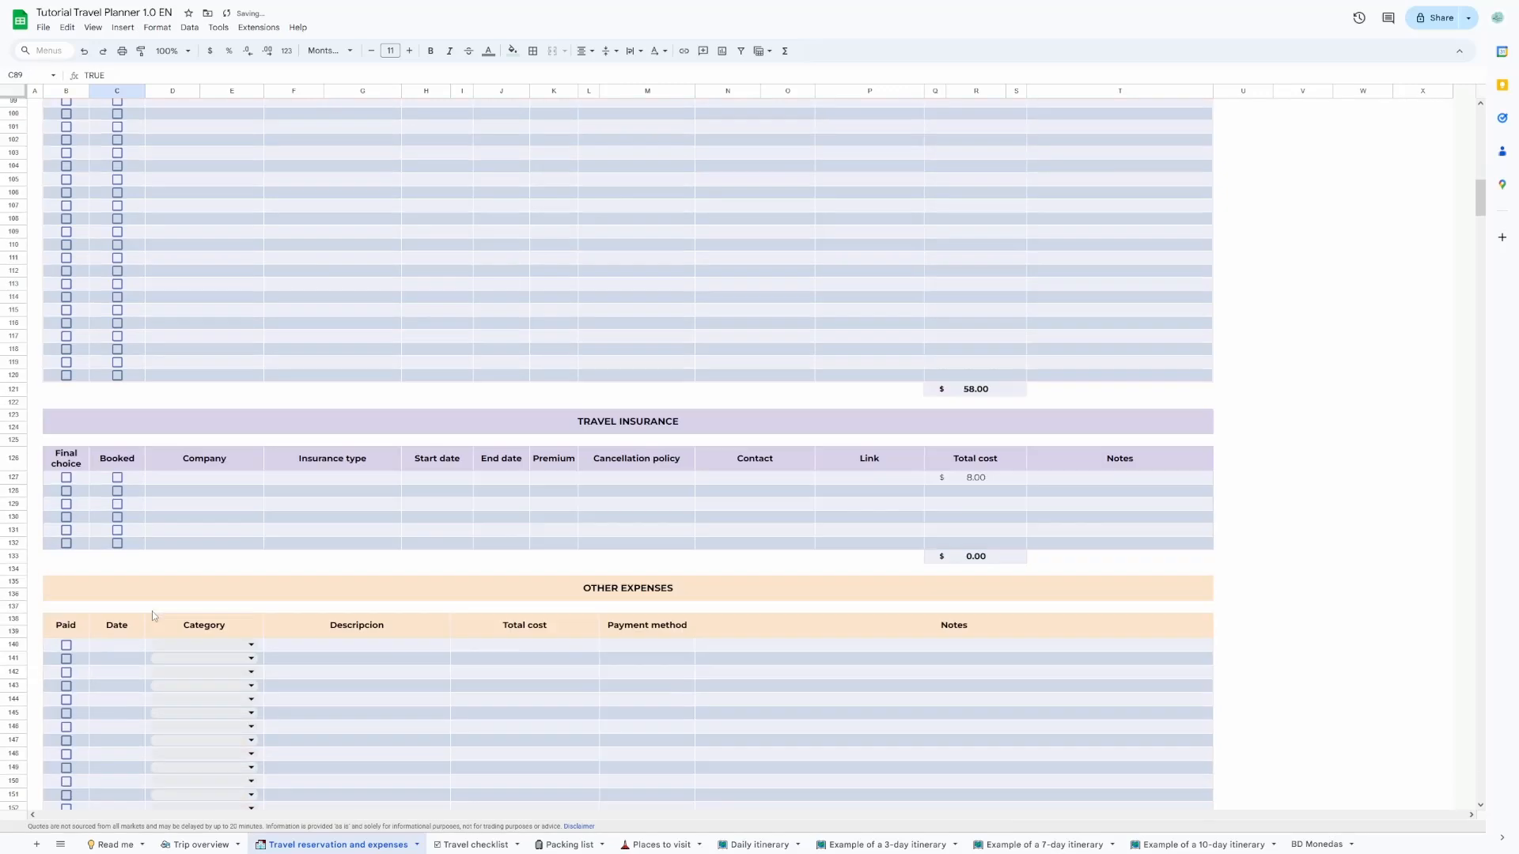
scroll(152, 611, "down", 5)
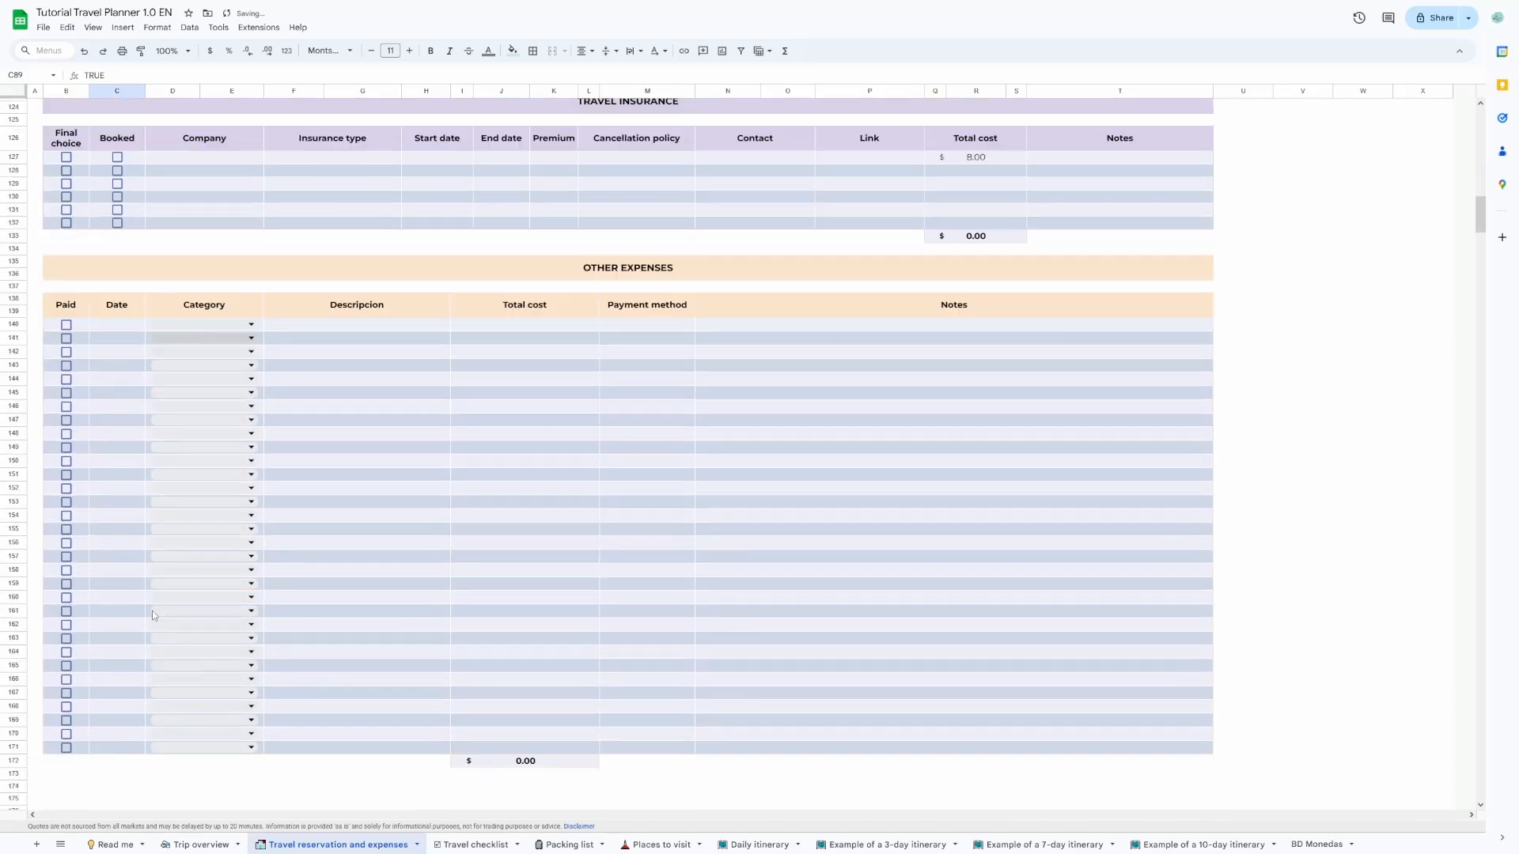
left_click(251, 325)
left_click(199, 349)
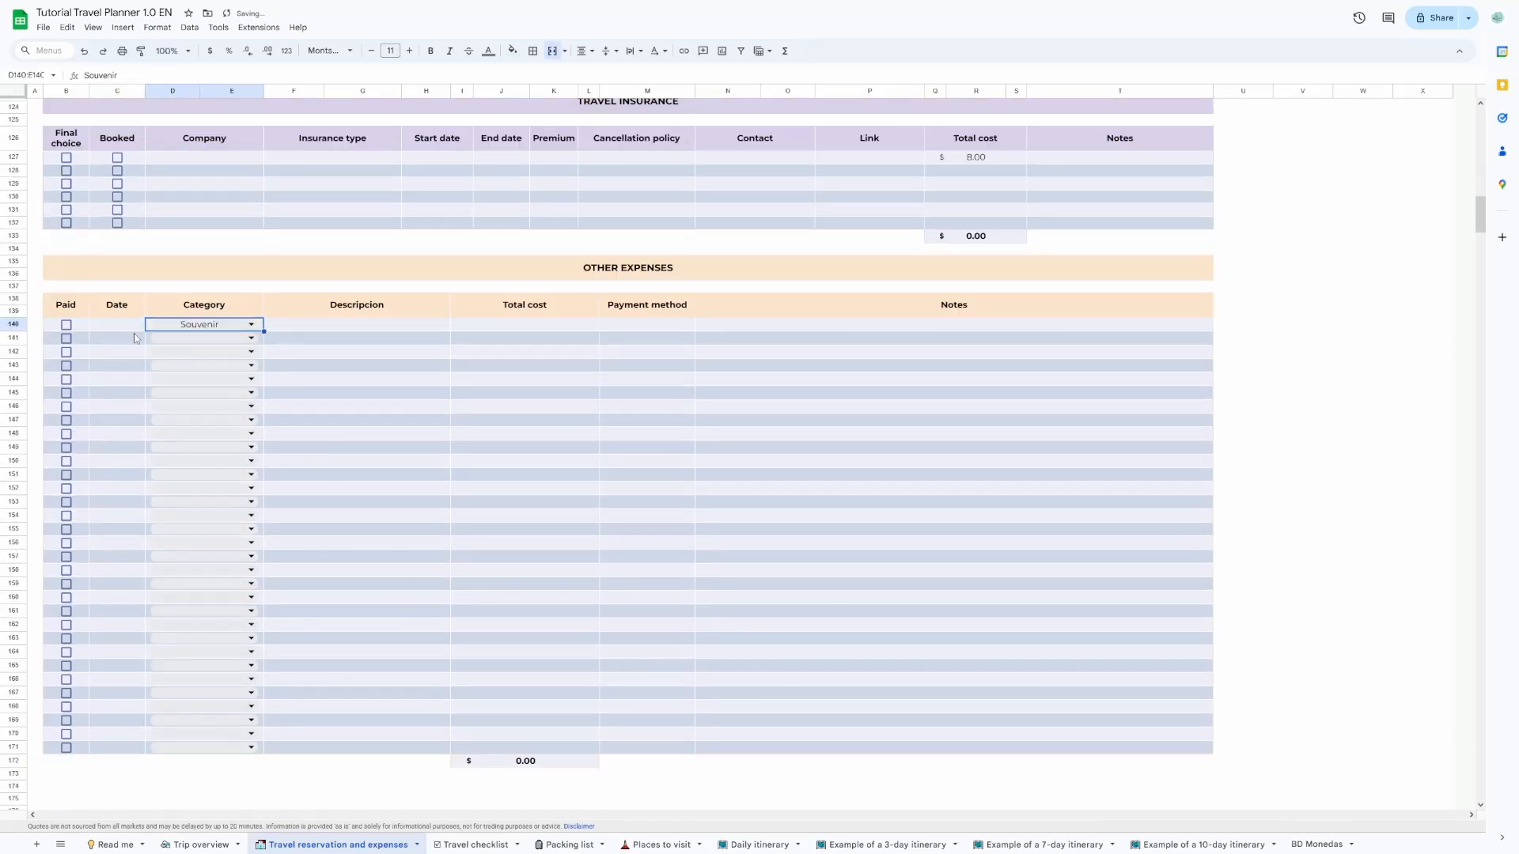
double_click(132, 334)
double_click(173, 346)
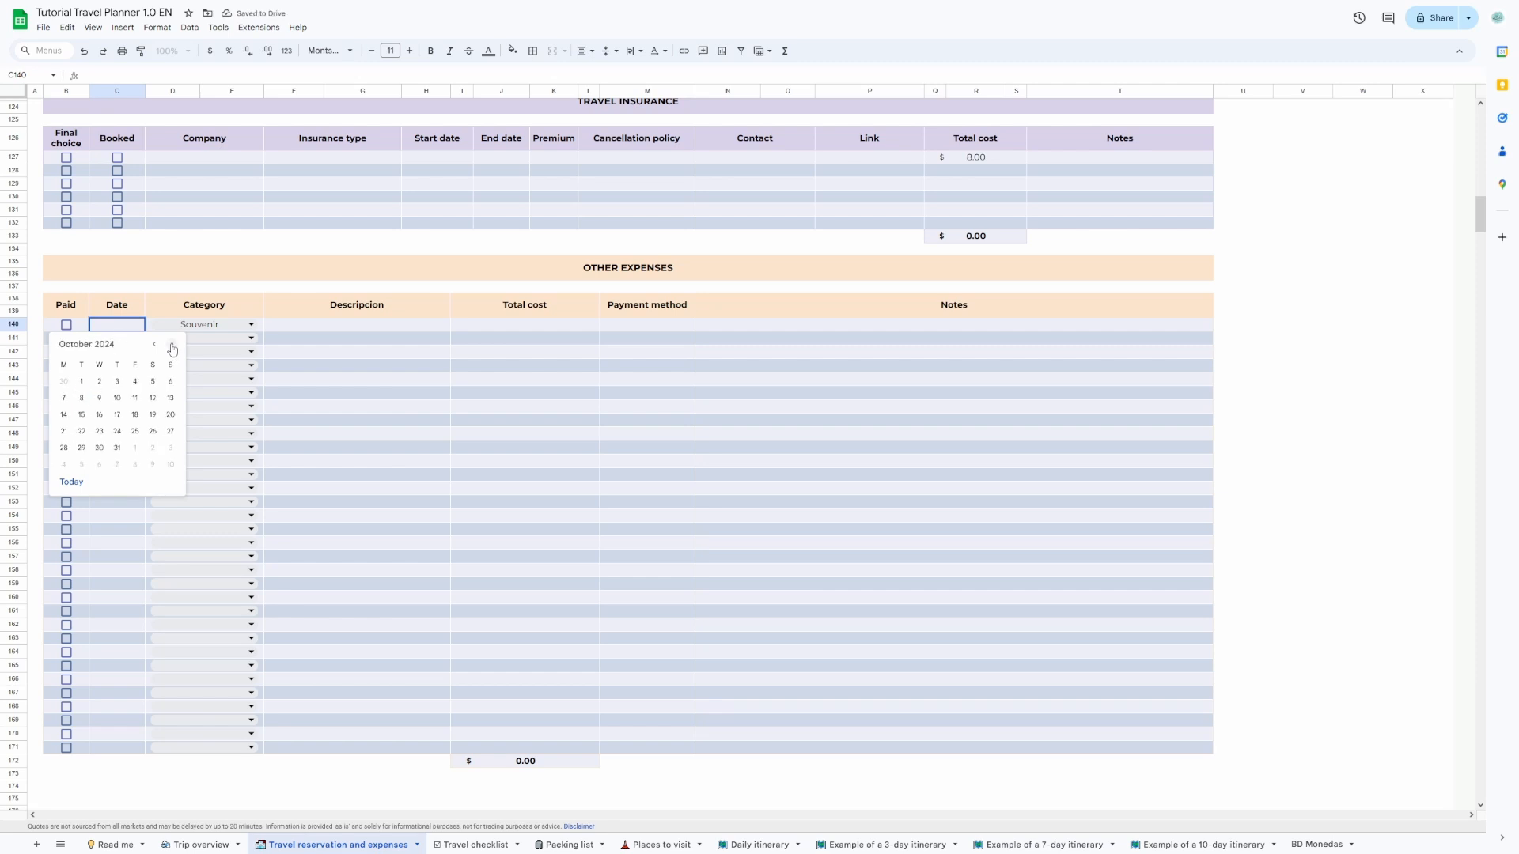
left_click(172, 346)
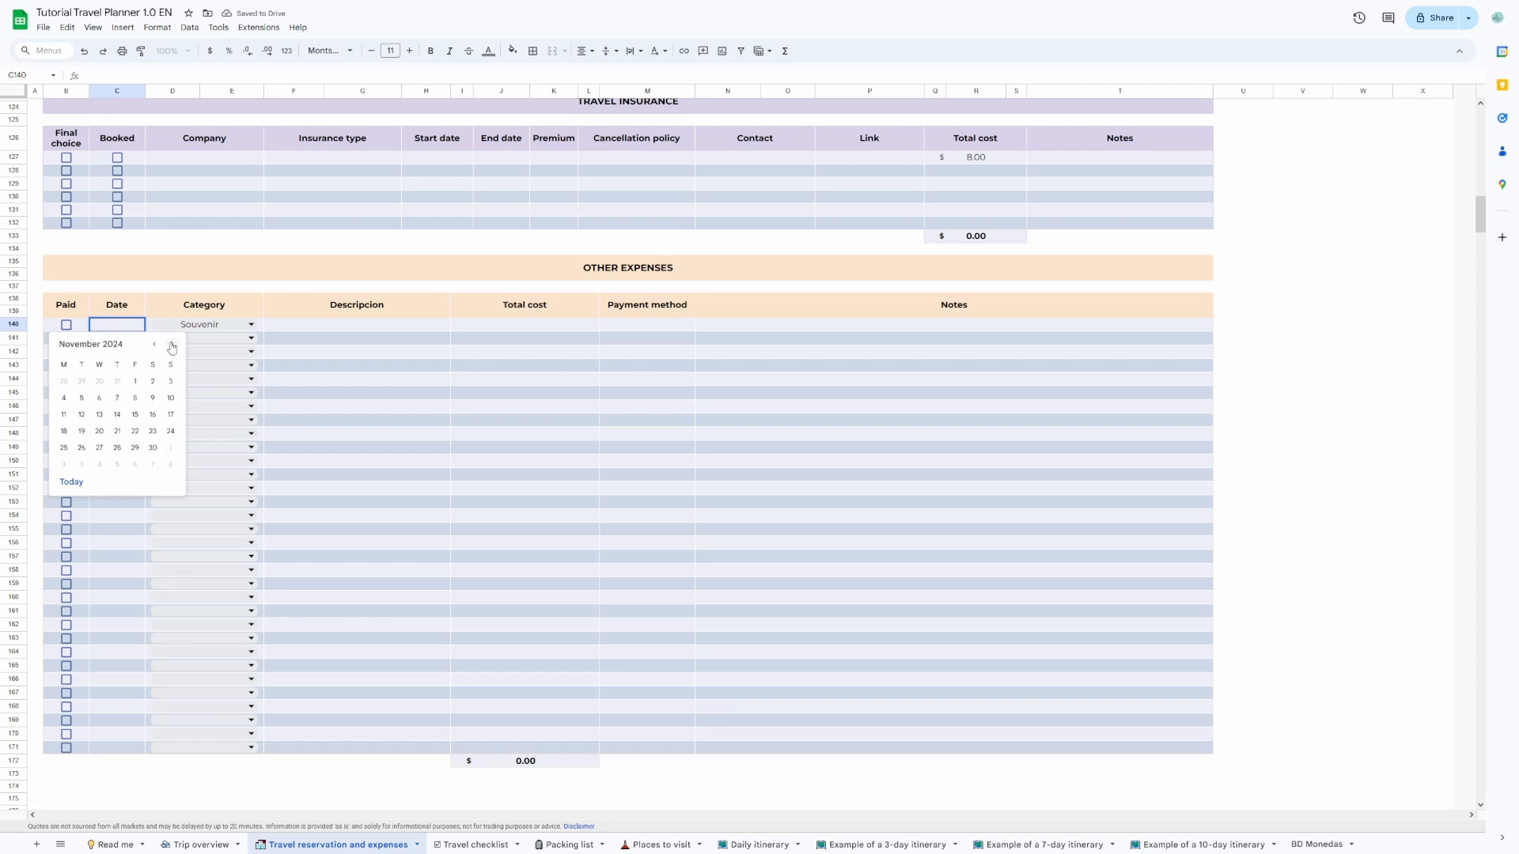
left_click(63, 431)
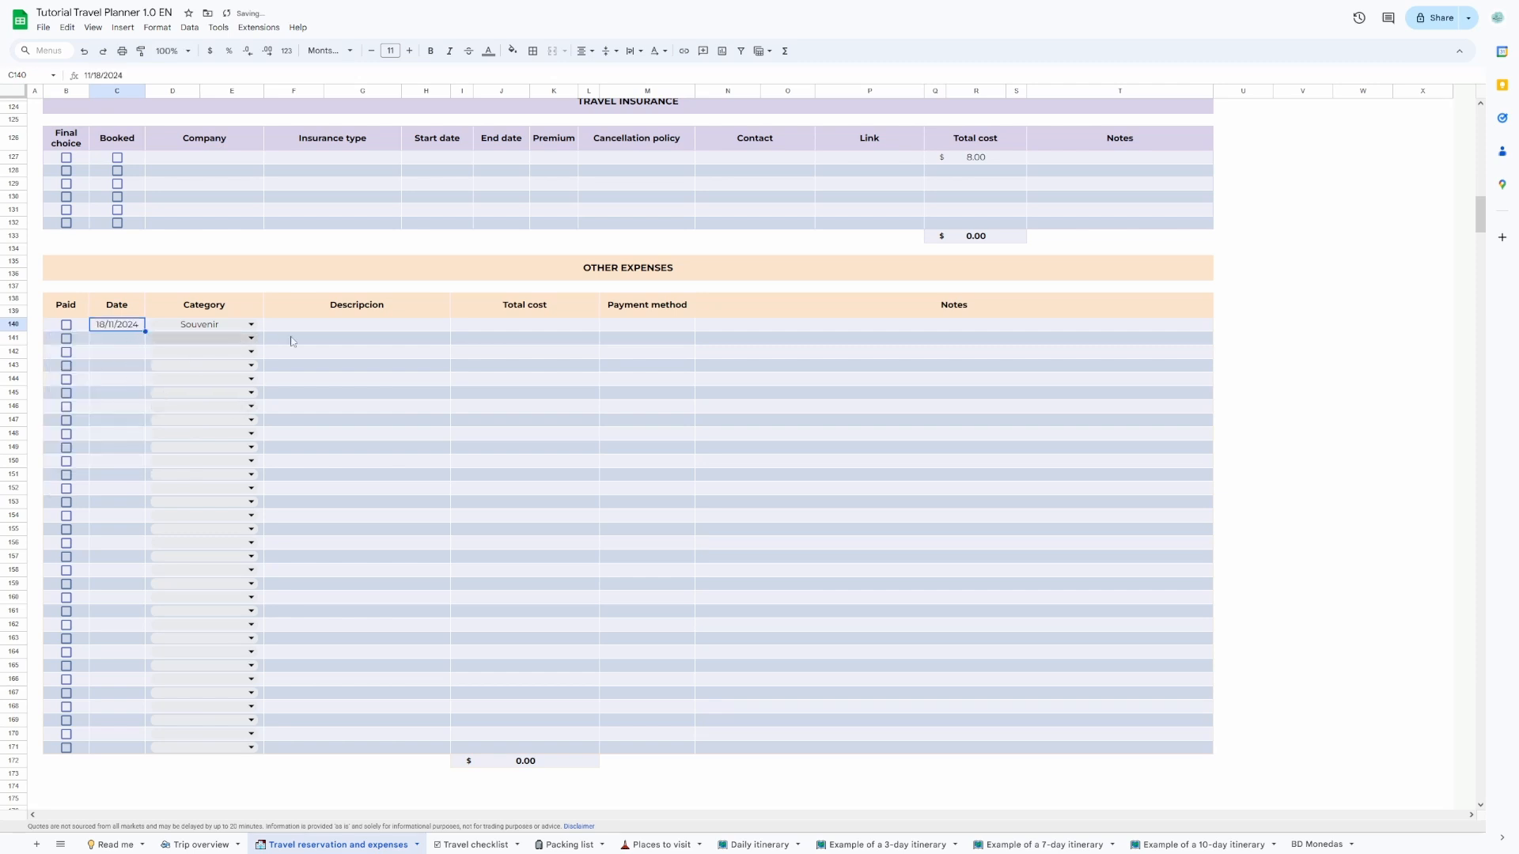
Describe the first Other Expenses entry as Postal cards and set its total cost to 50.
left_click(346, 329)
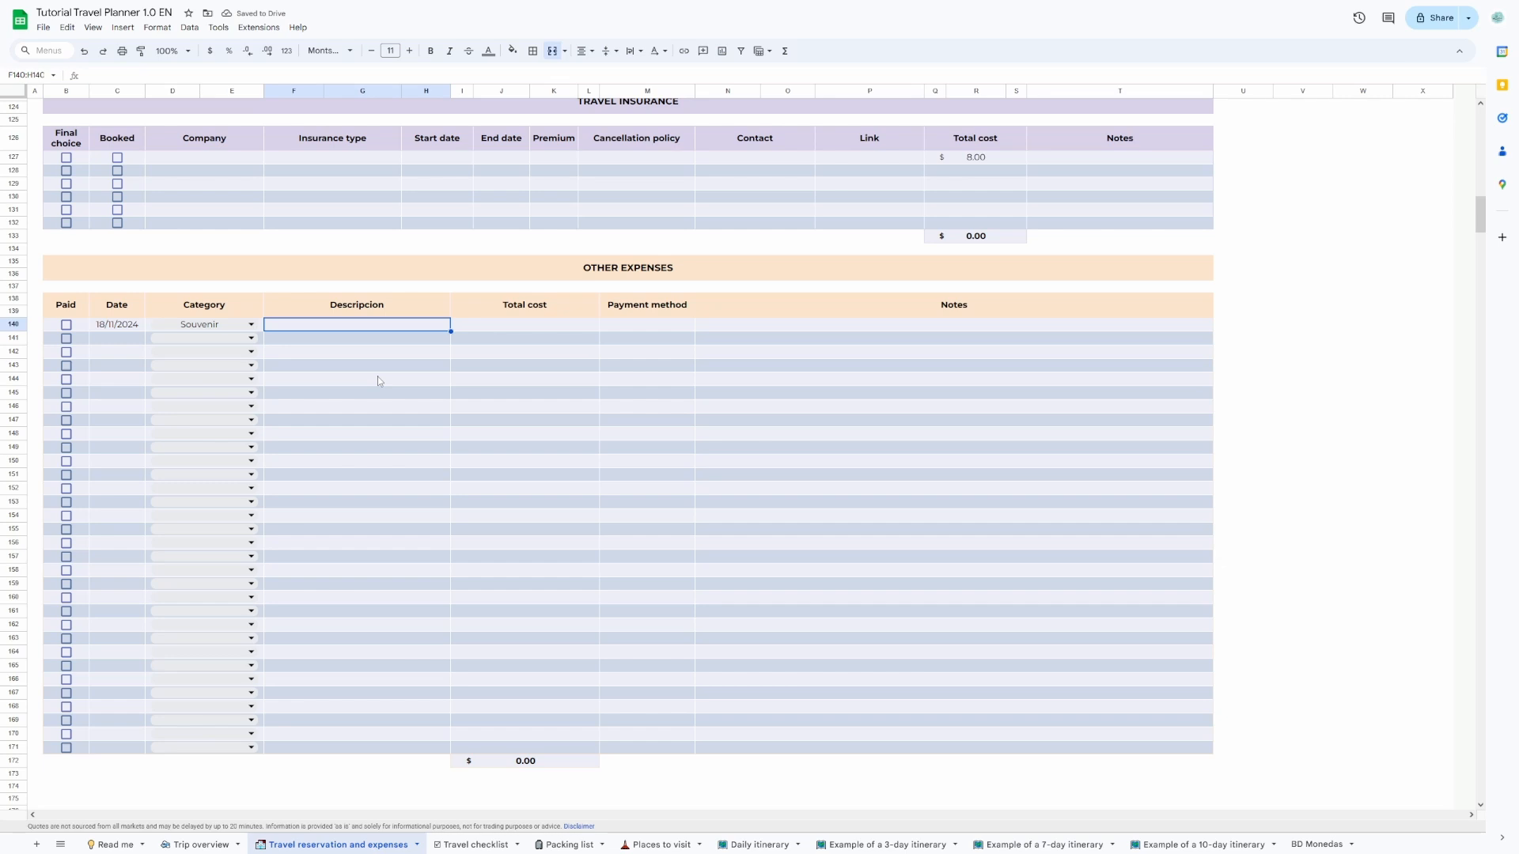
type("Pos")
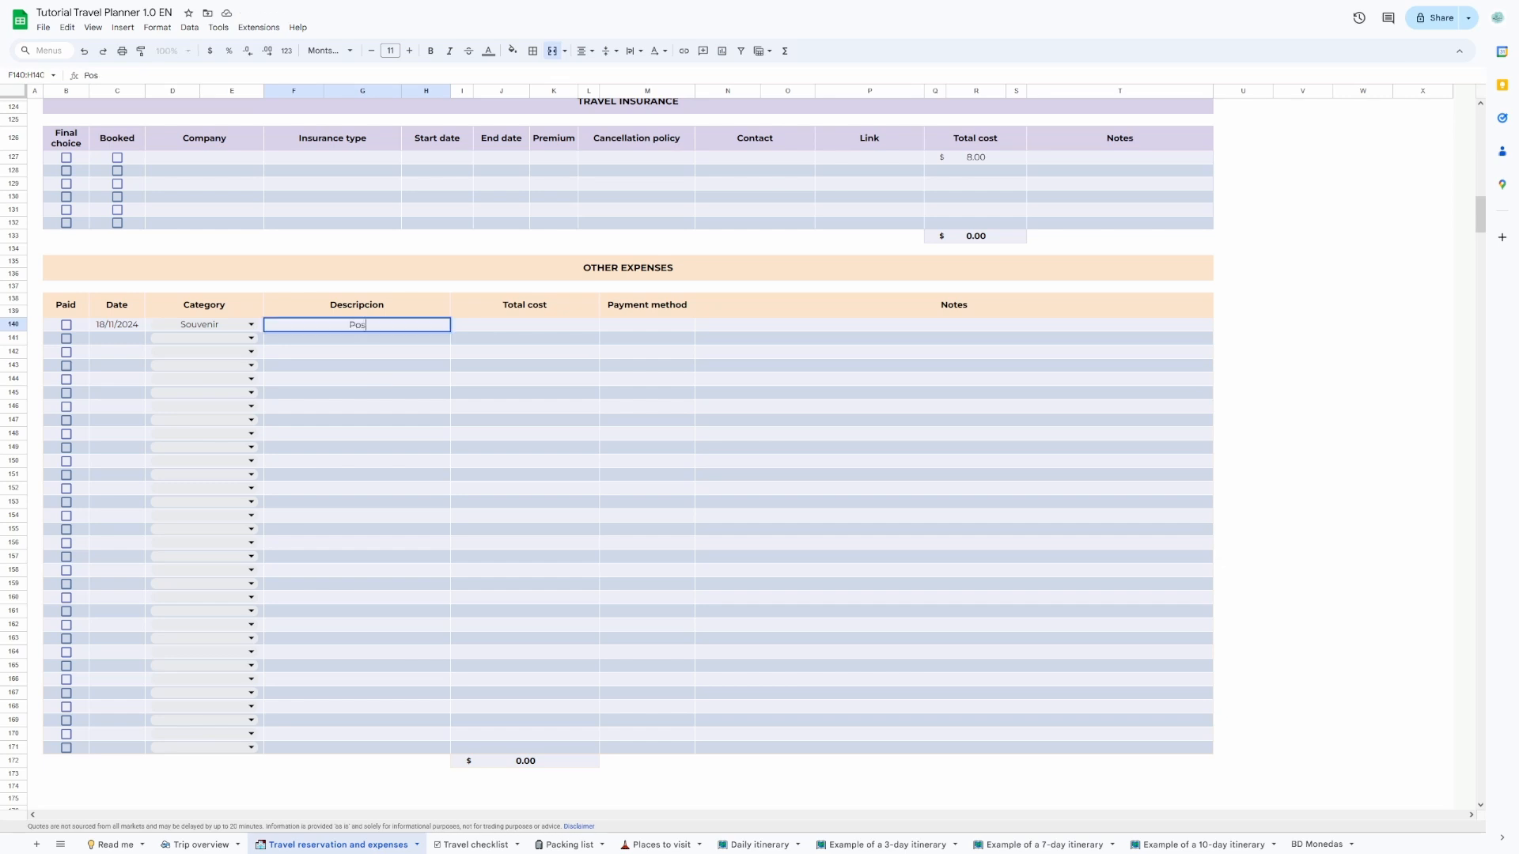
type("tal cards")
key("Tab")
type("50")
key("Return")
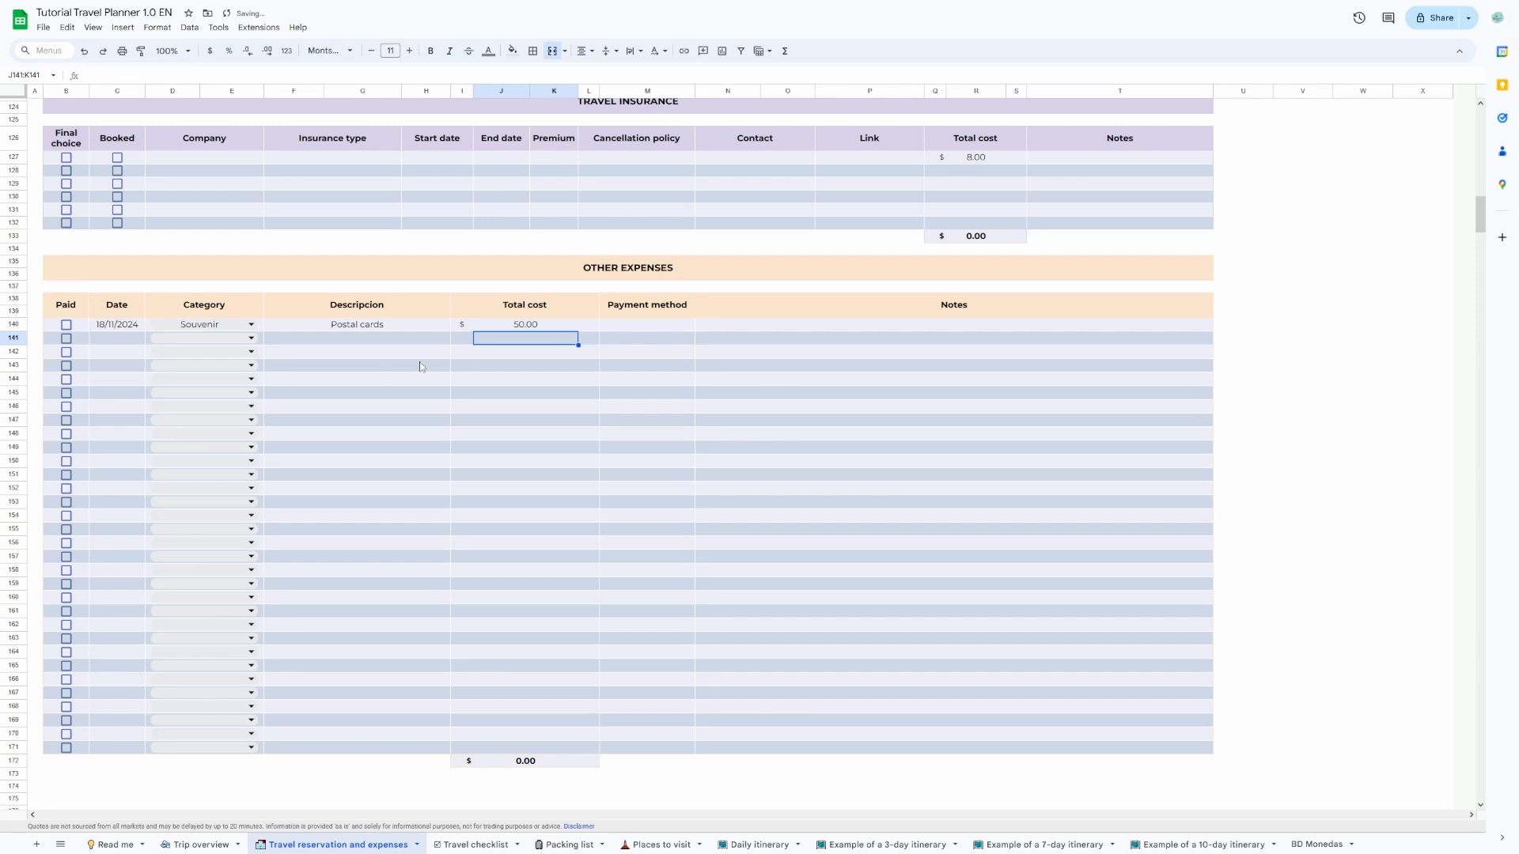
Set the Postal cards expense's payment method to Credit Card and mark the expense as paid.
left_click(620, 327)
type("Crdi")
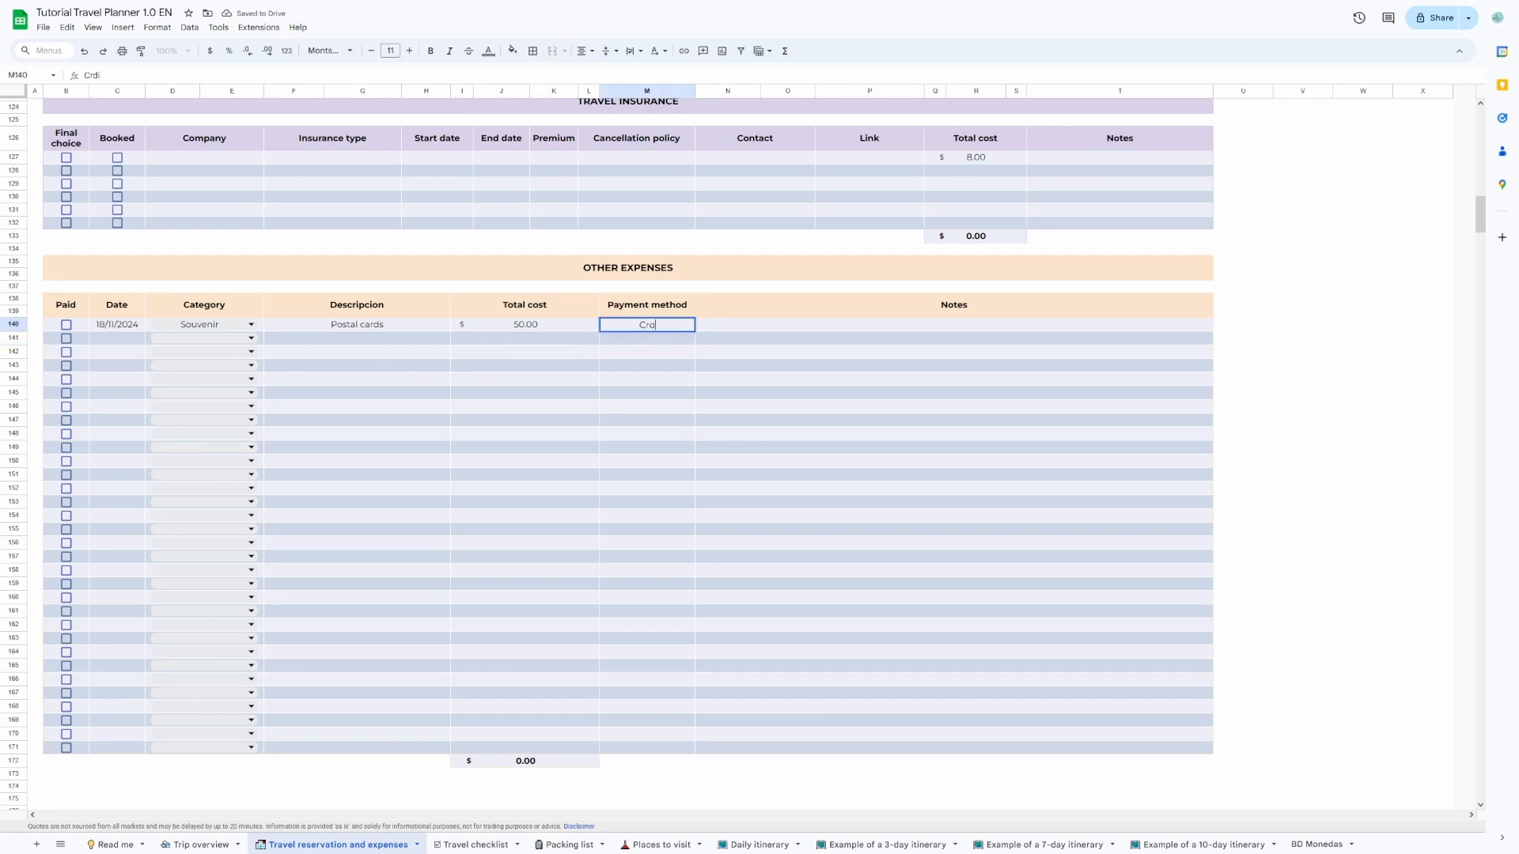
key("BackSpace")
key("BackSpace")
type("edit Card")
key("Return")
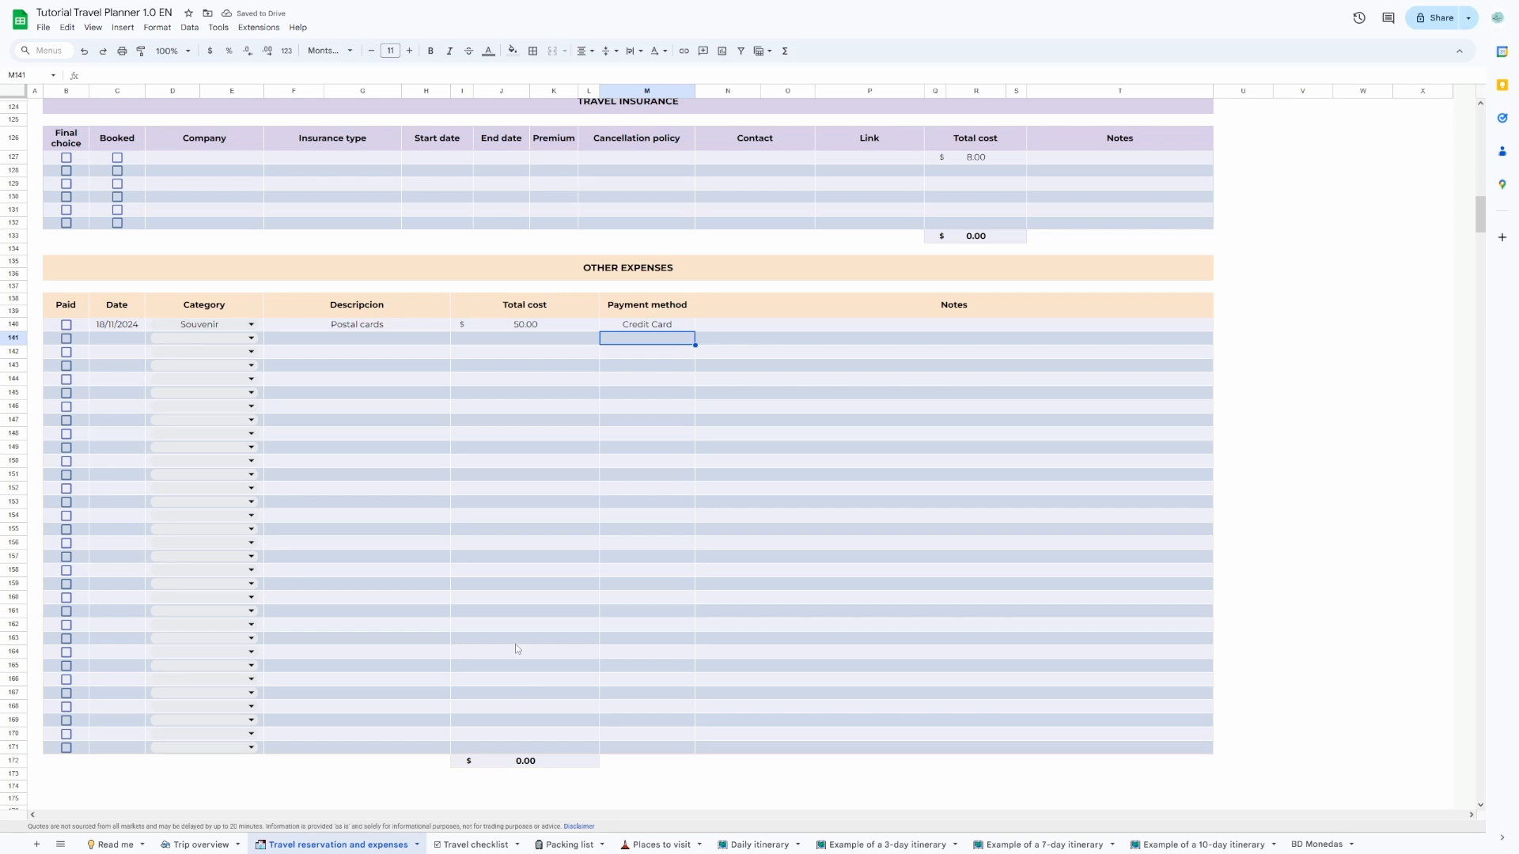
left_click(66, 325)
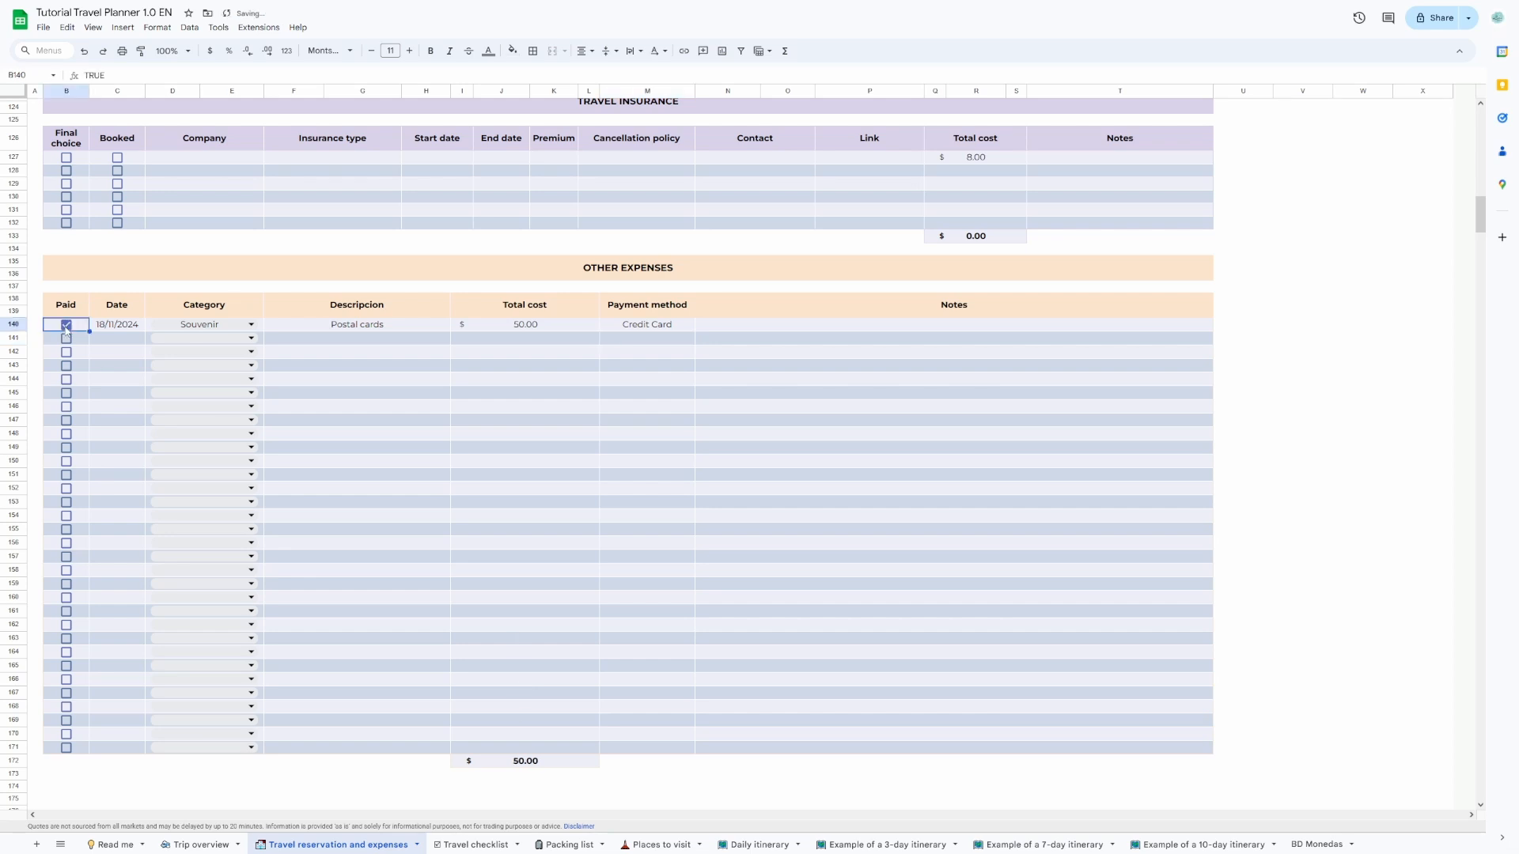
In the Travel checklist sheet, add the task Download travel apps below Print physical copies of all documents and check it off.
left_click(473, 845)
type("Download")
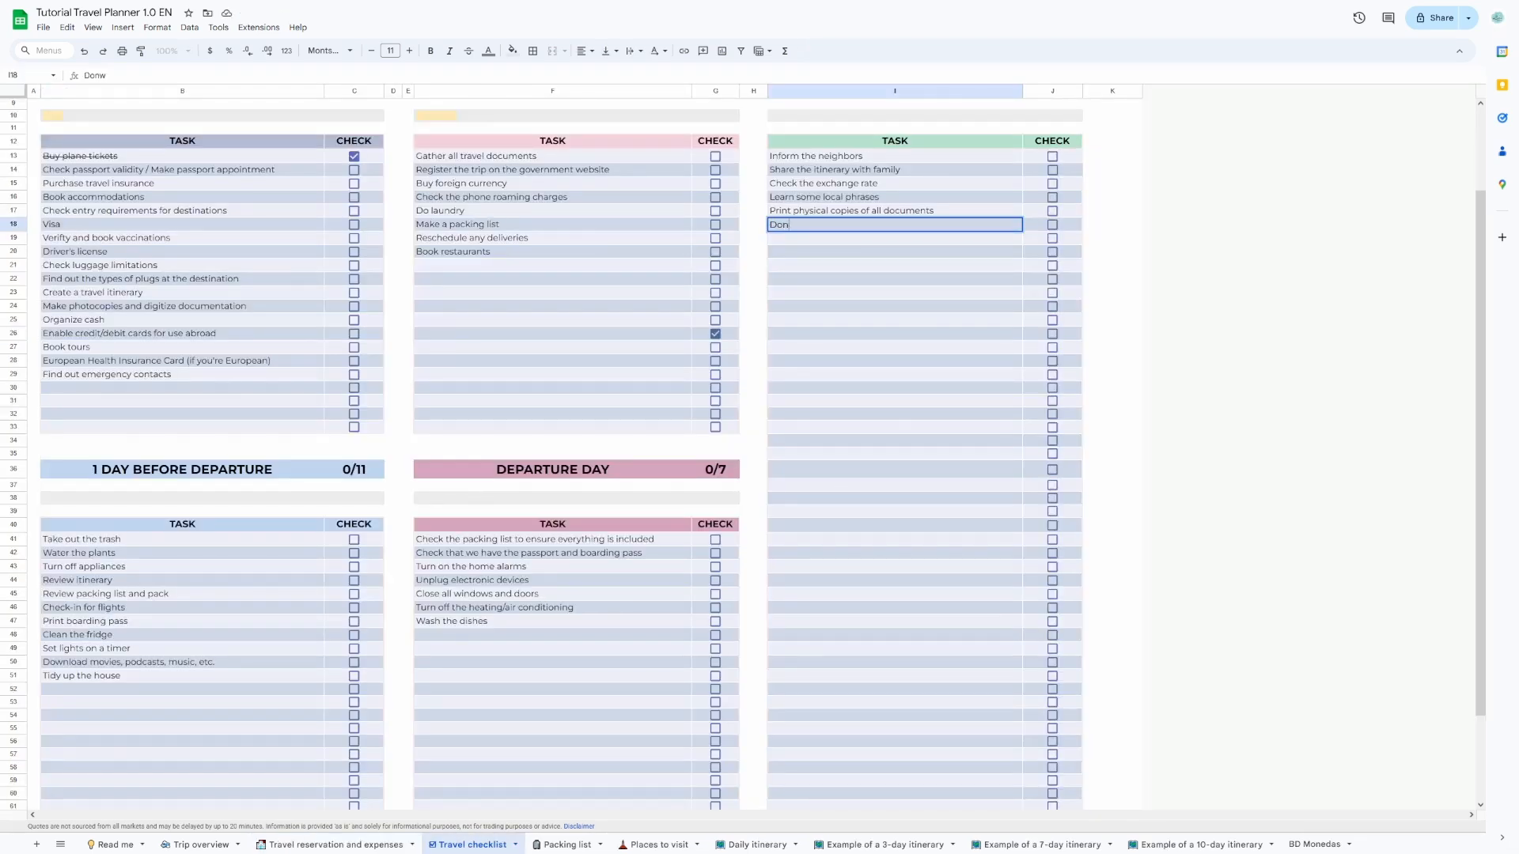
type(" travel apps")
key("Return")
left_click(1055, 225)
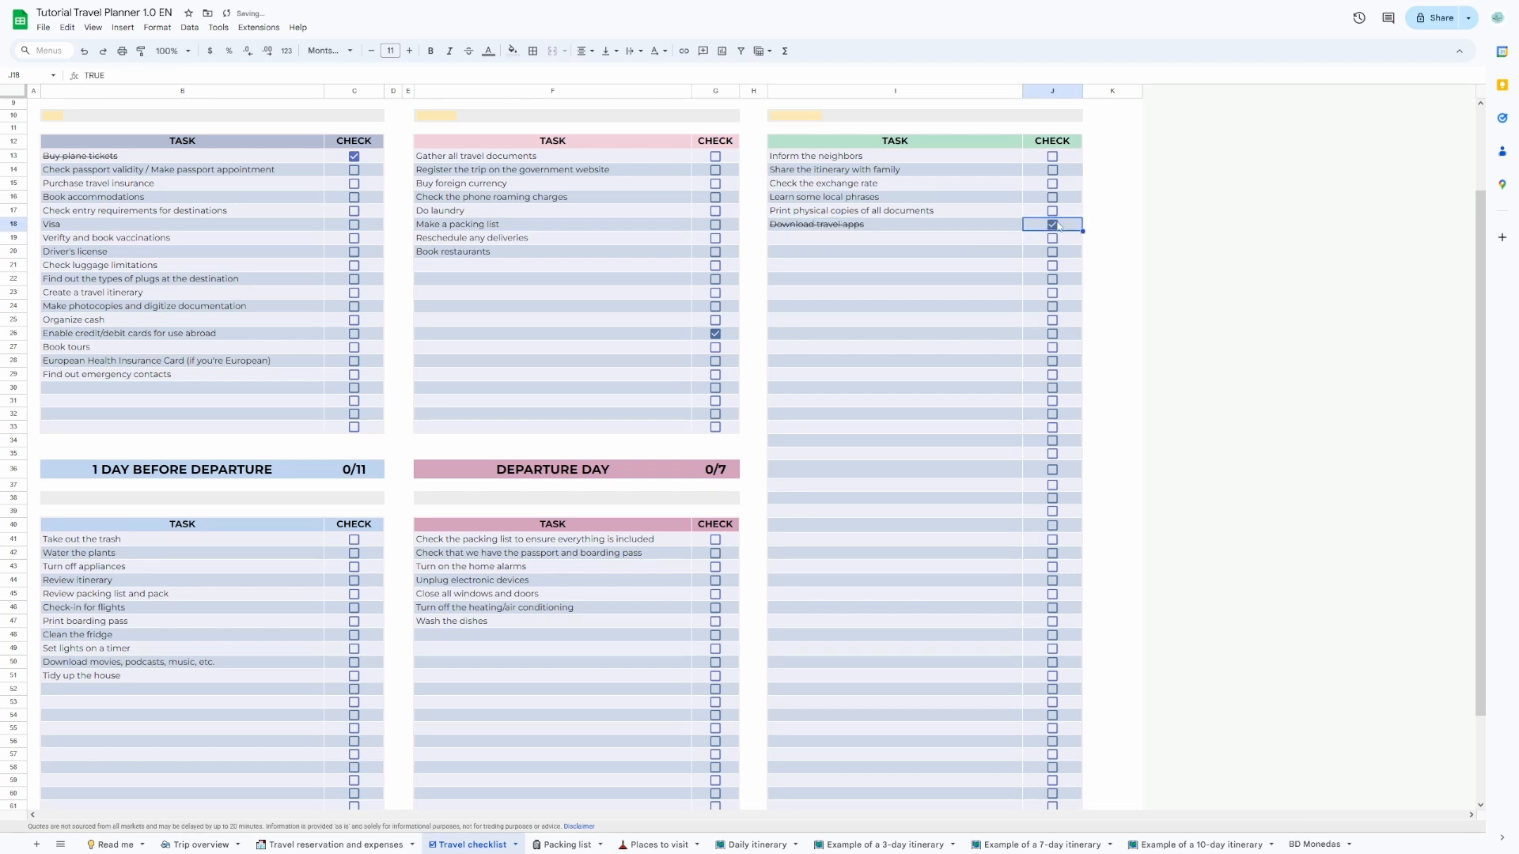
Check off Print physical copies of all documents, Learn some local phrases and Book restaurants, and clear the stray check in row 26.
left_click(1053, 211)
left_click(1052, 198)
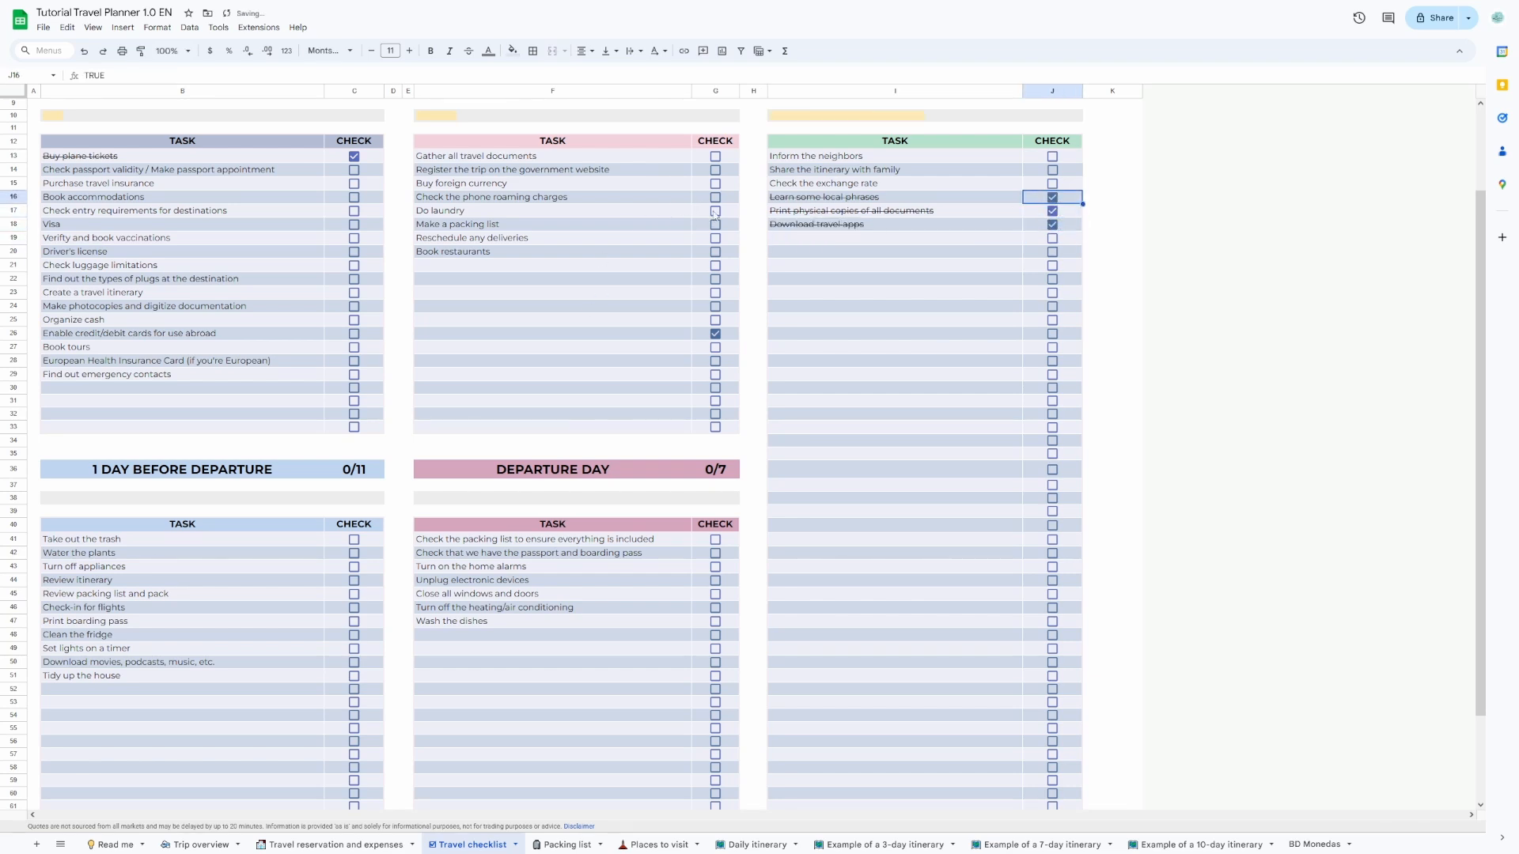
left_click(715, 251)
left_click(716, 334)
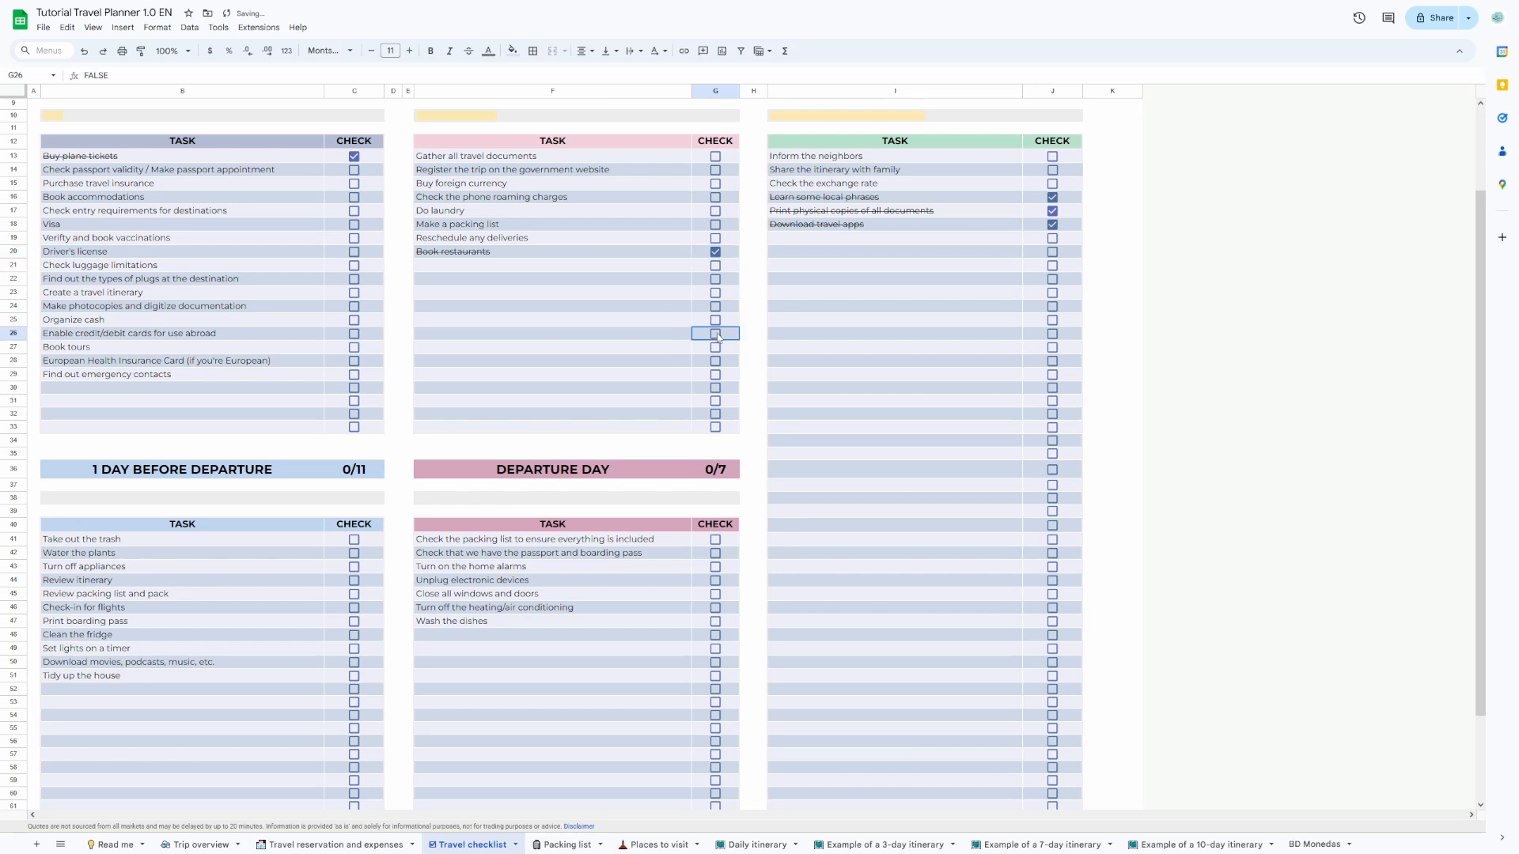
In the Packing list sheet, mark Shampoo, Conditioner and Moisturizer as packed in the first traveler's toiletry bag.
scroll(562, 451, "down", 3)
left_click(563, 845)
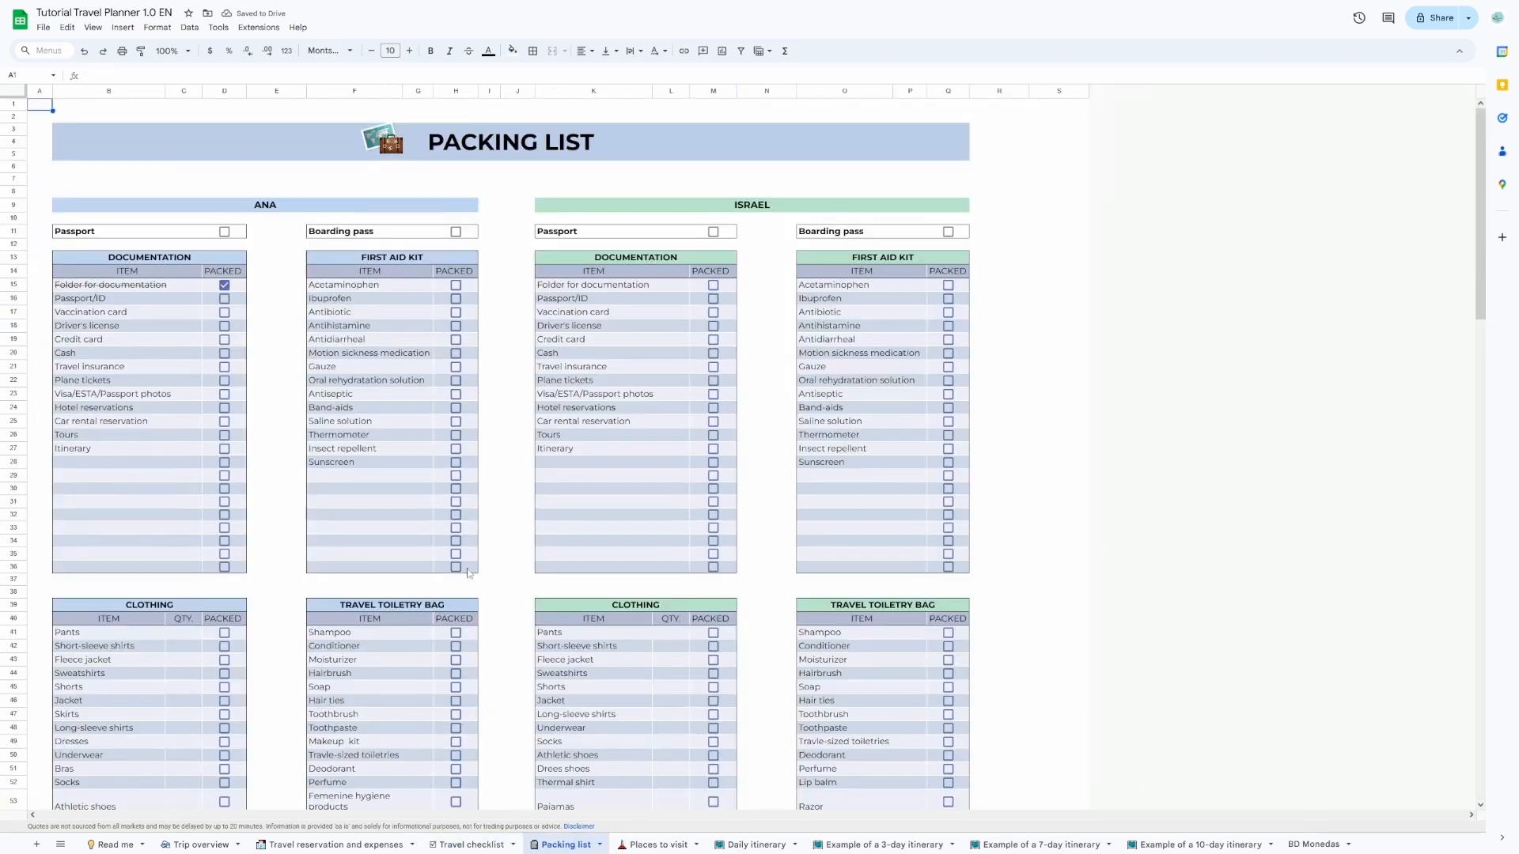
scroll(340, 509, "down", 5)
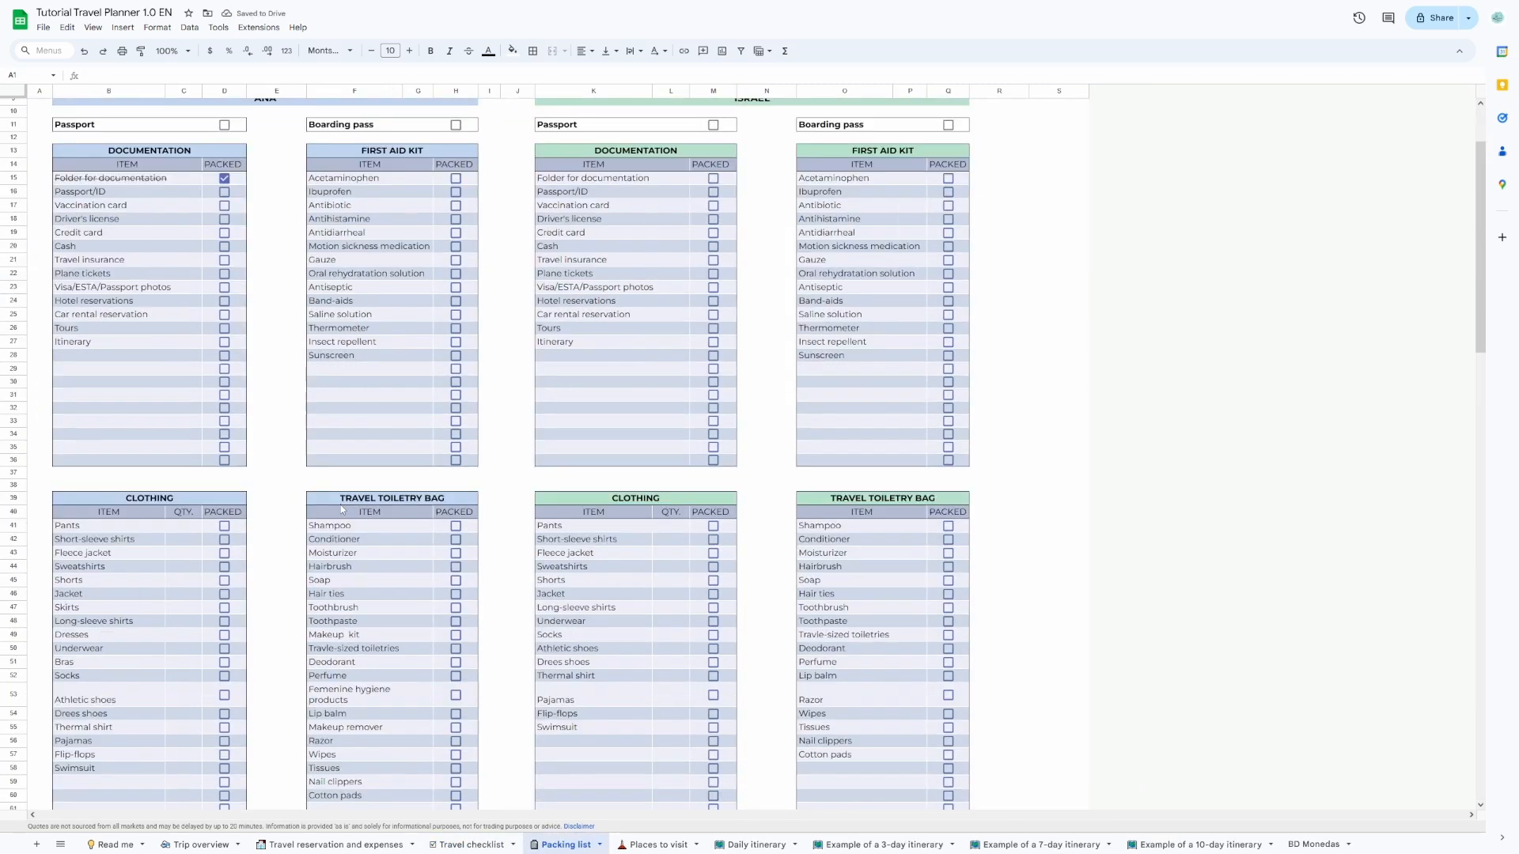
left_click(456, 472)
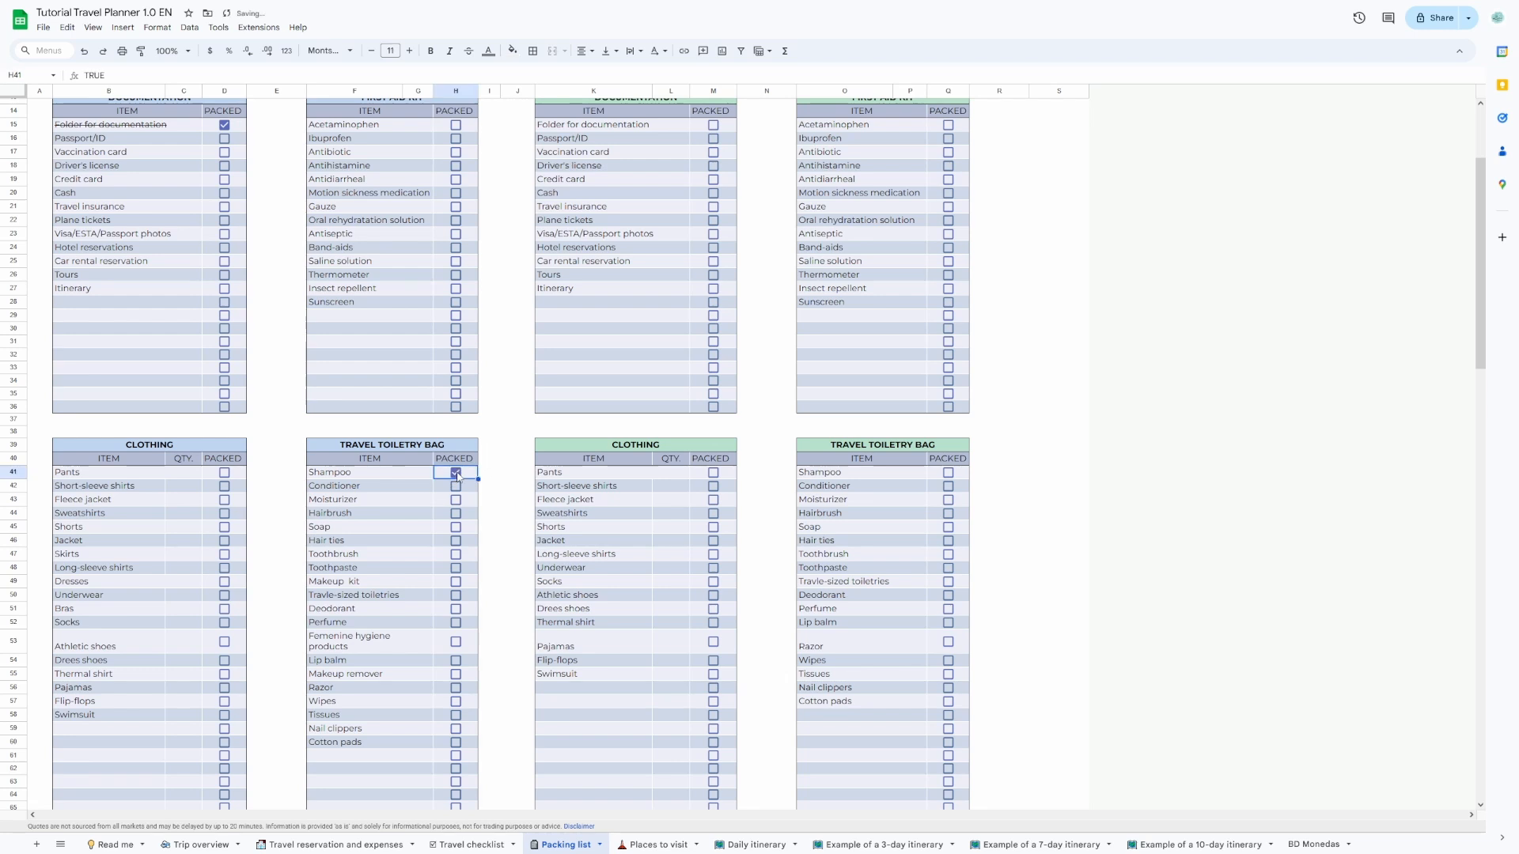
left_click(455, 486)
left_click(456, 499)
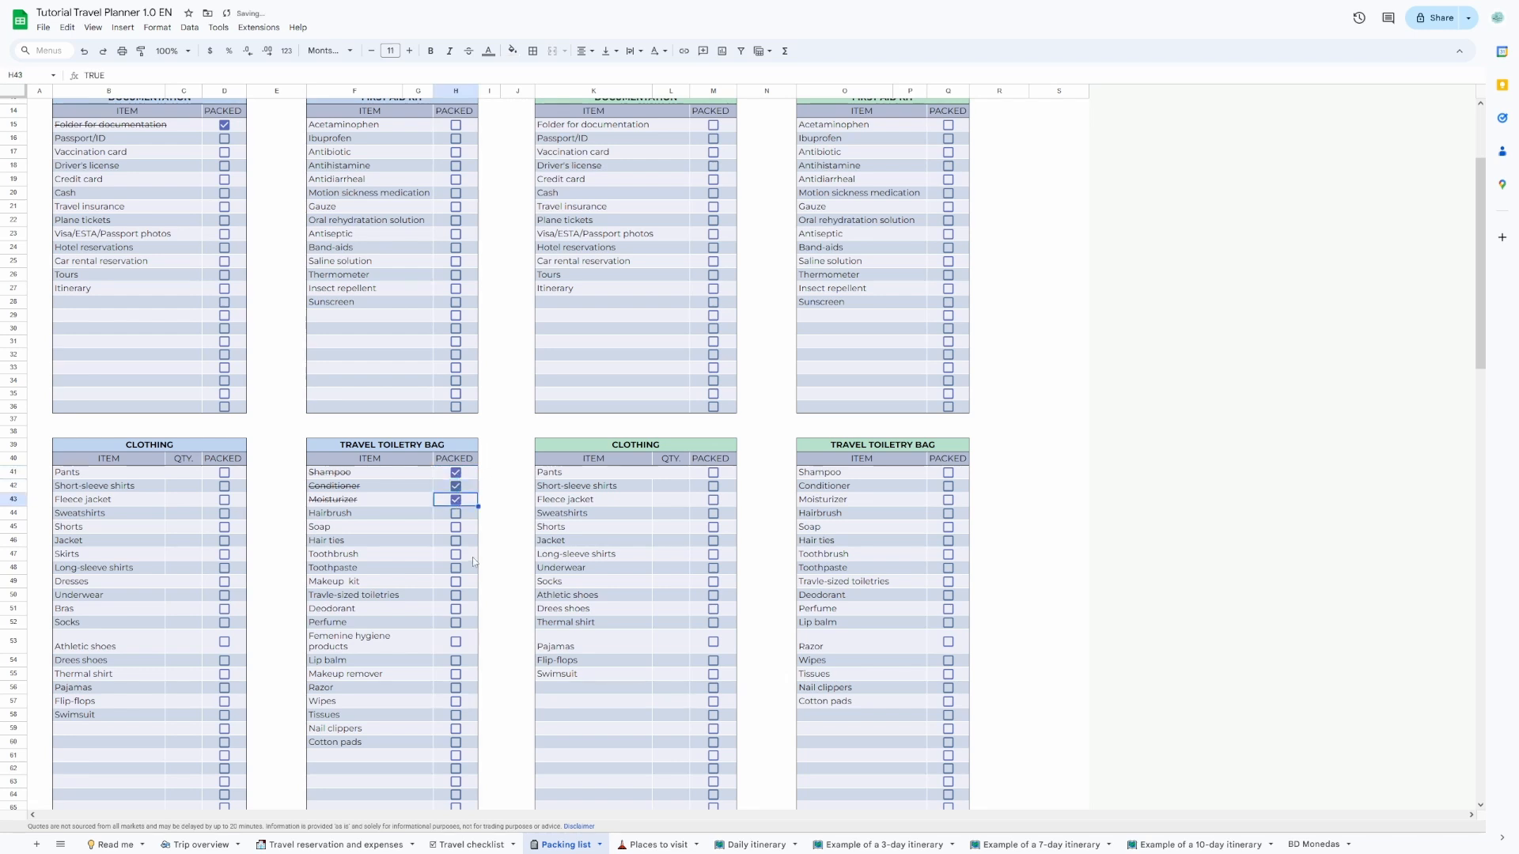
Look through the remaining packing lists and the predefined locations in the Places to visit sheet.
scroll(467, 538, "down", 3)
scroll(470, 557, "down", 5)
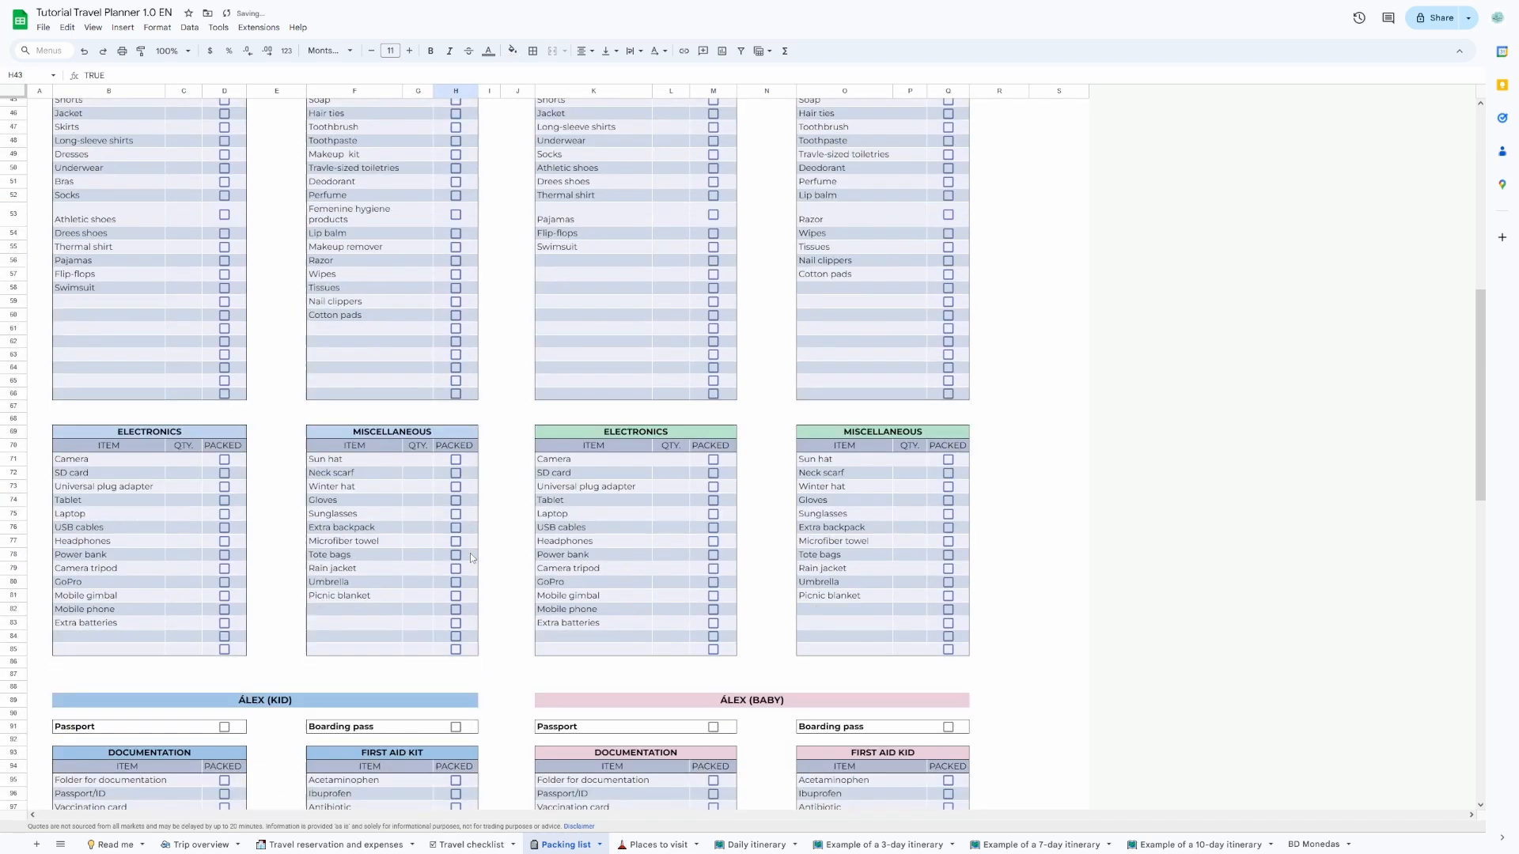
scroll(470, 553, "down", 8)
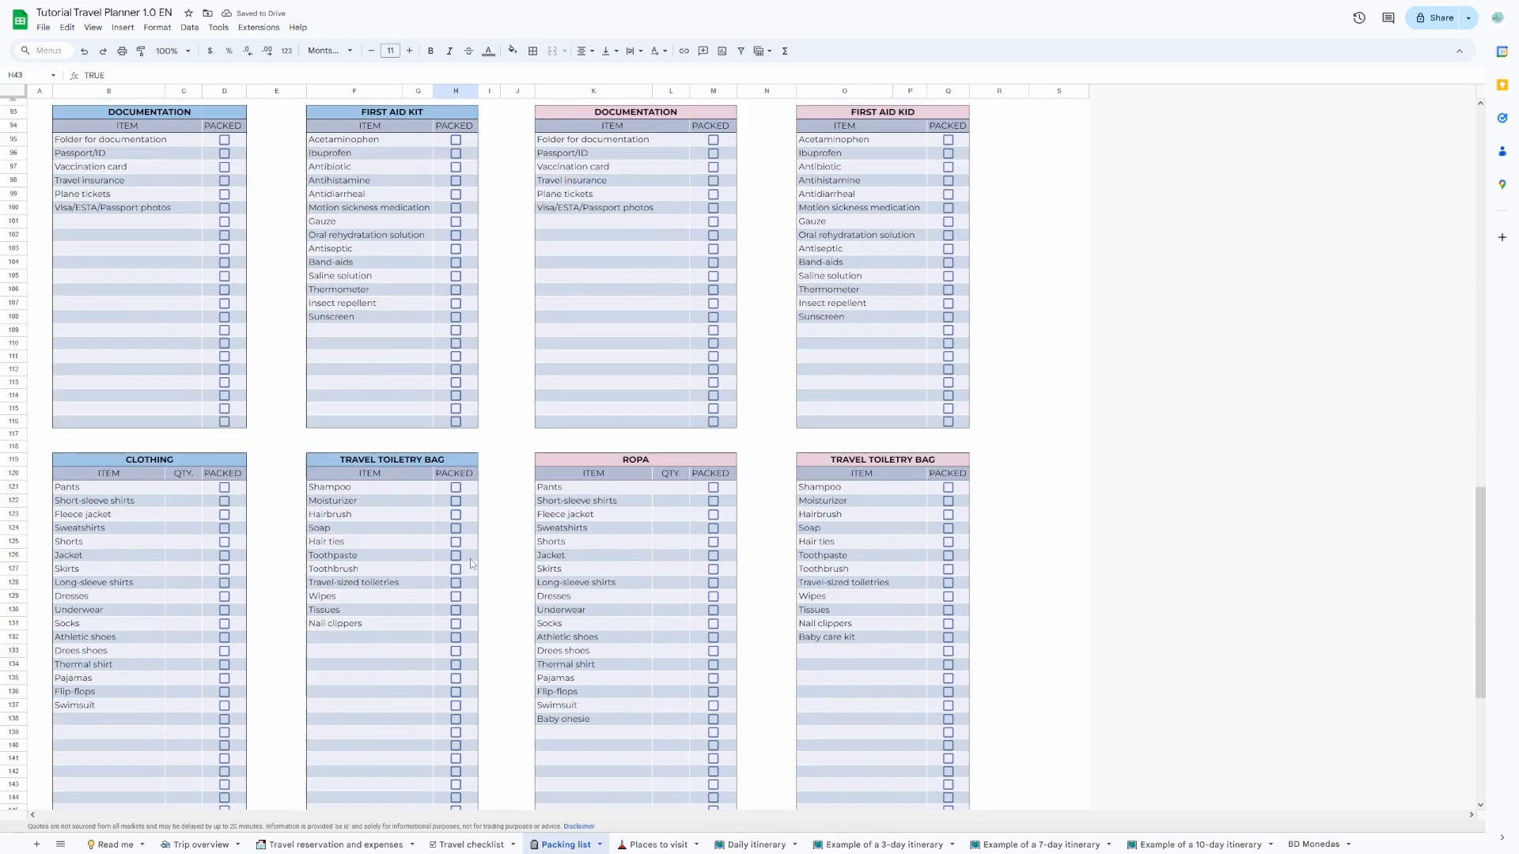
scroll(472, 562, "down", 1)
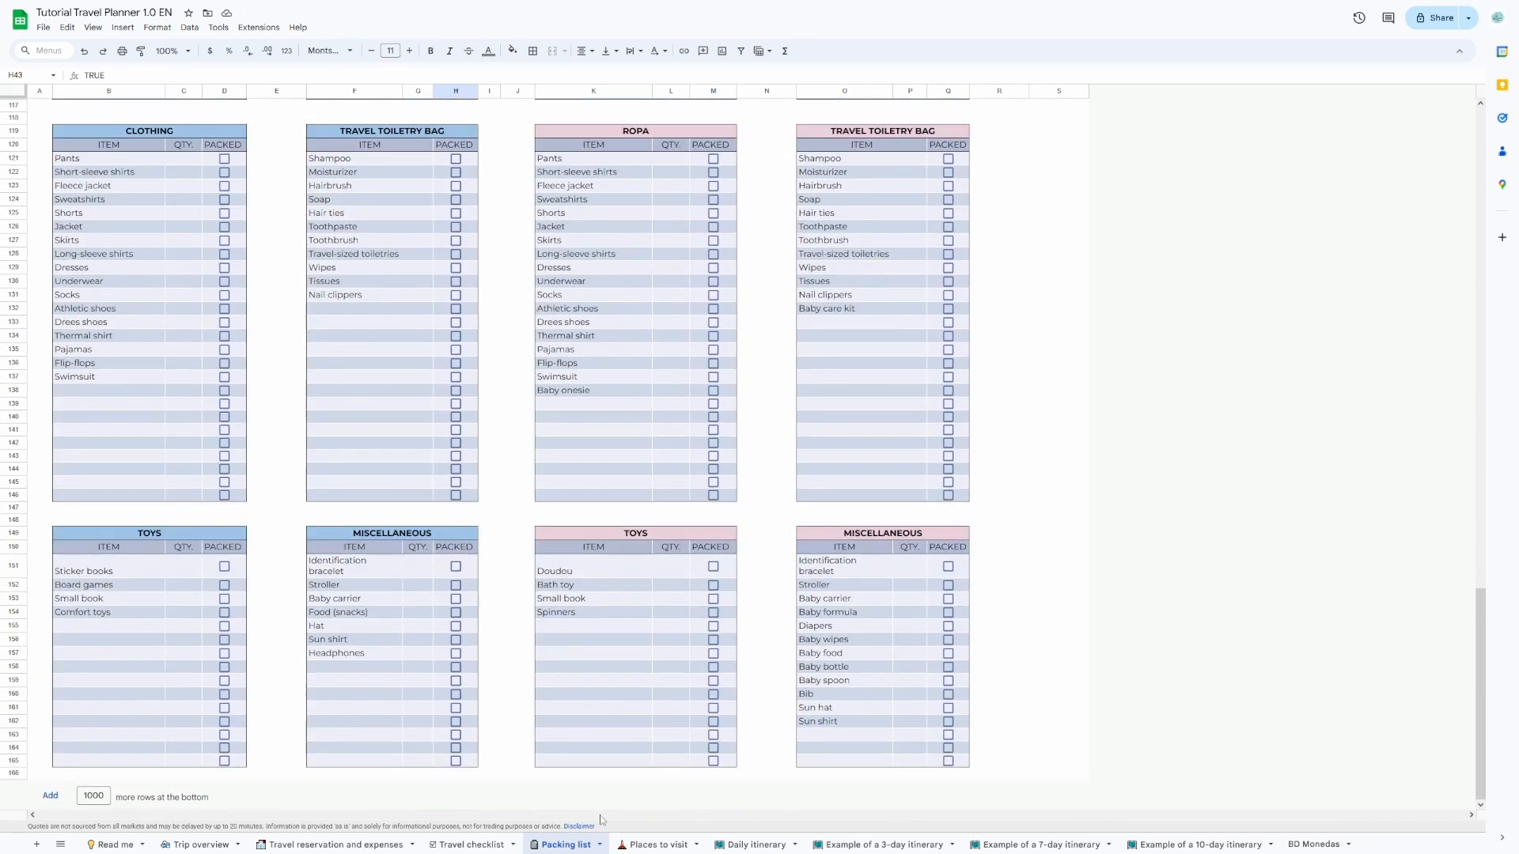
left_click(648, 846)
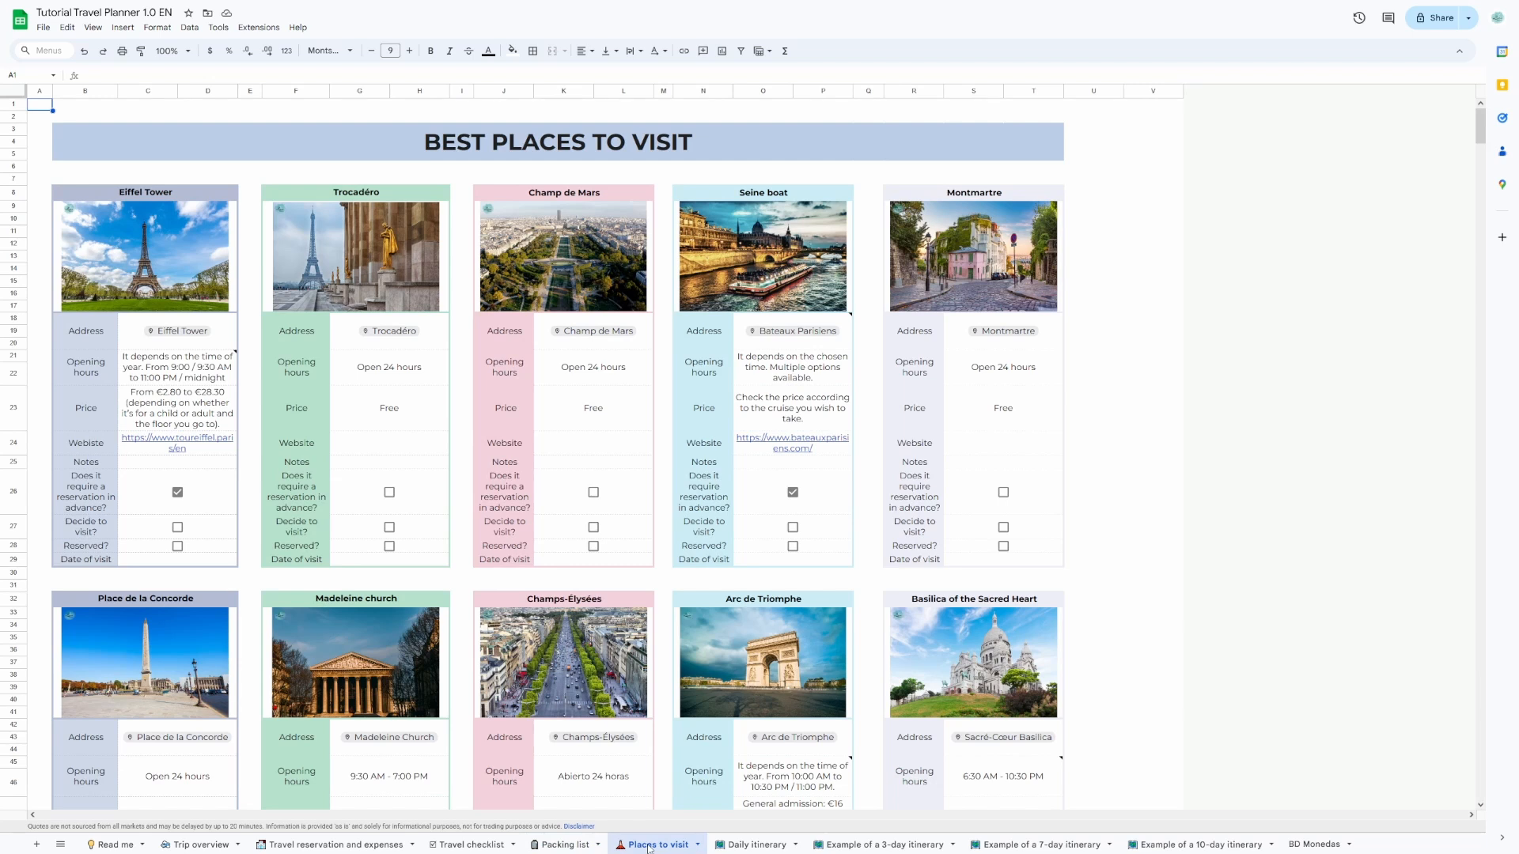
scroll(400, 404, "down", 3)
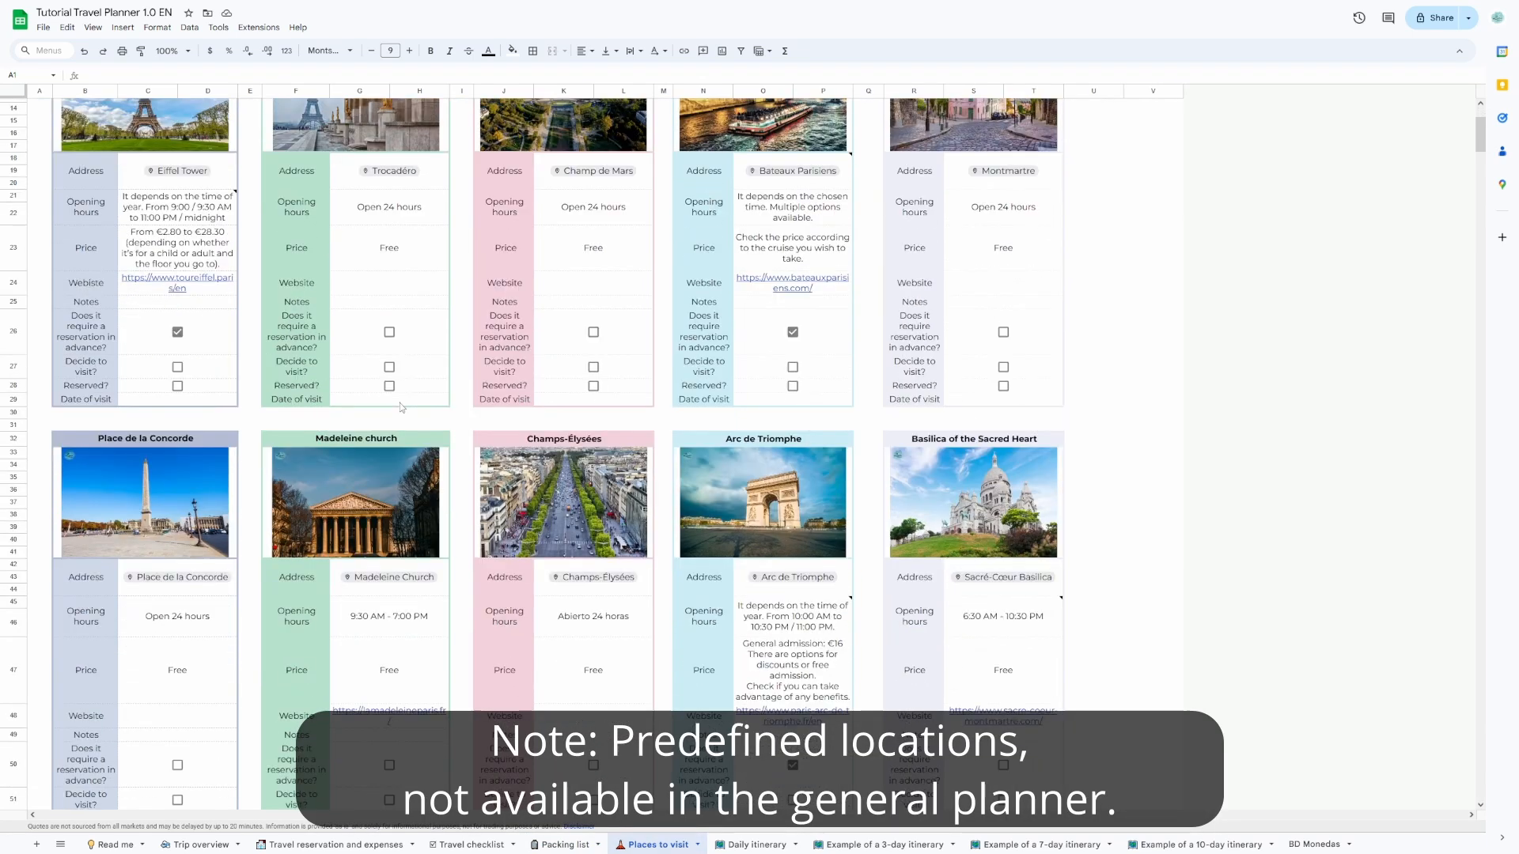
scroll(400, 402, "down", 5)
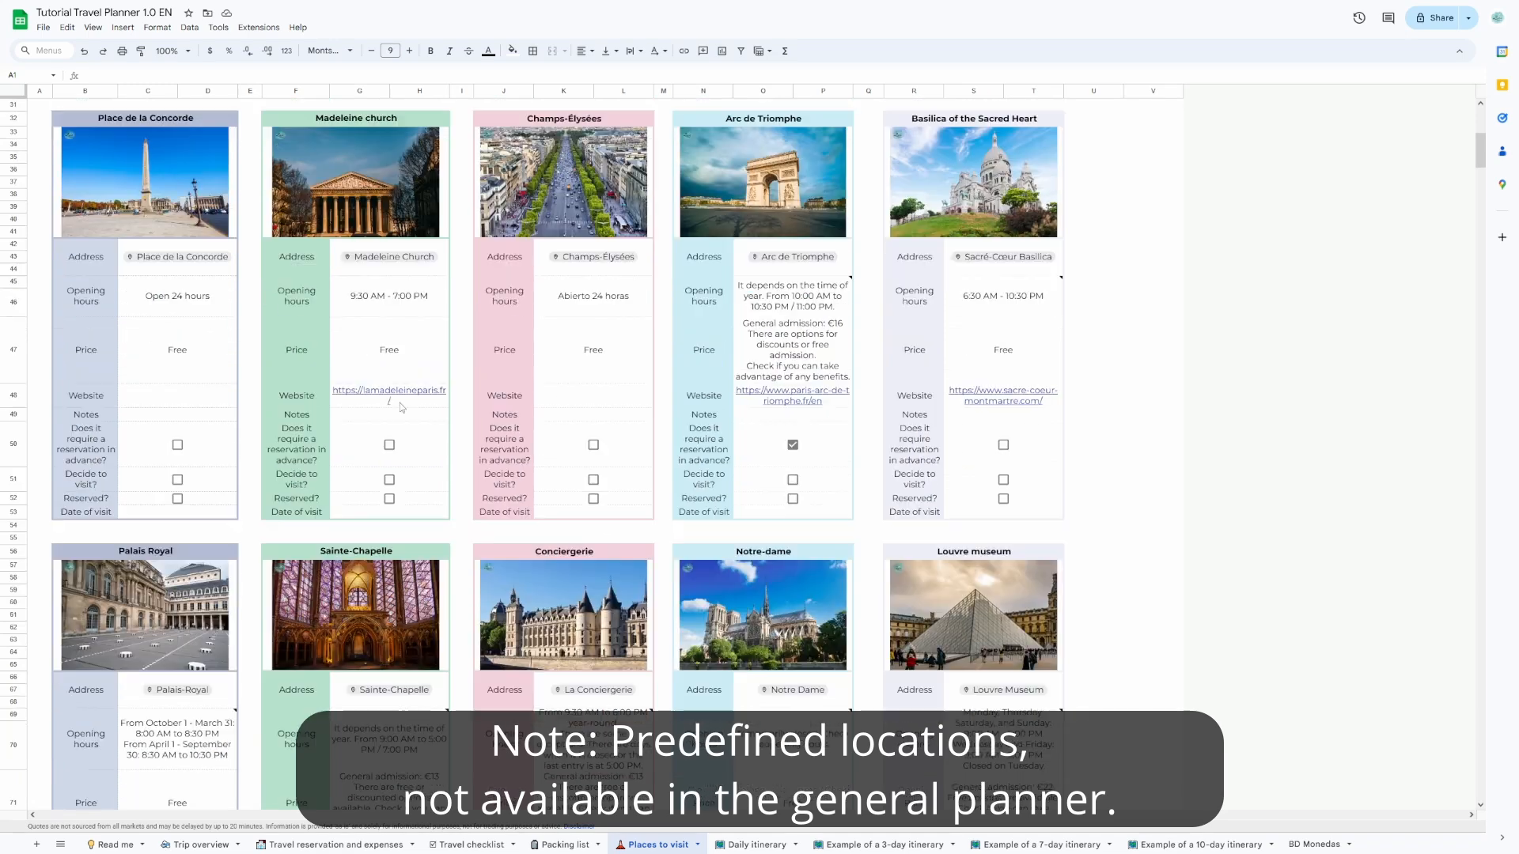
scroll(400, 405, "down", 9)
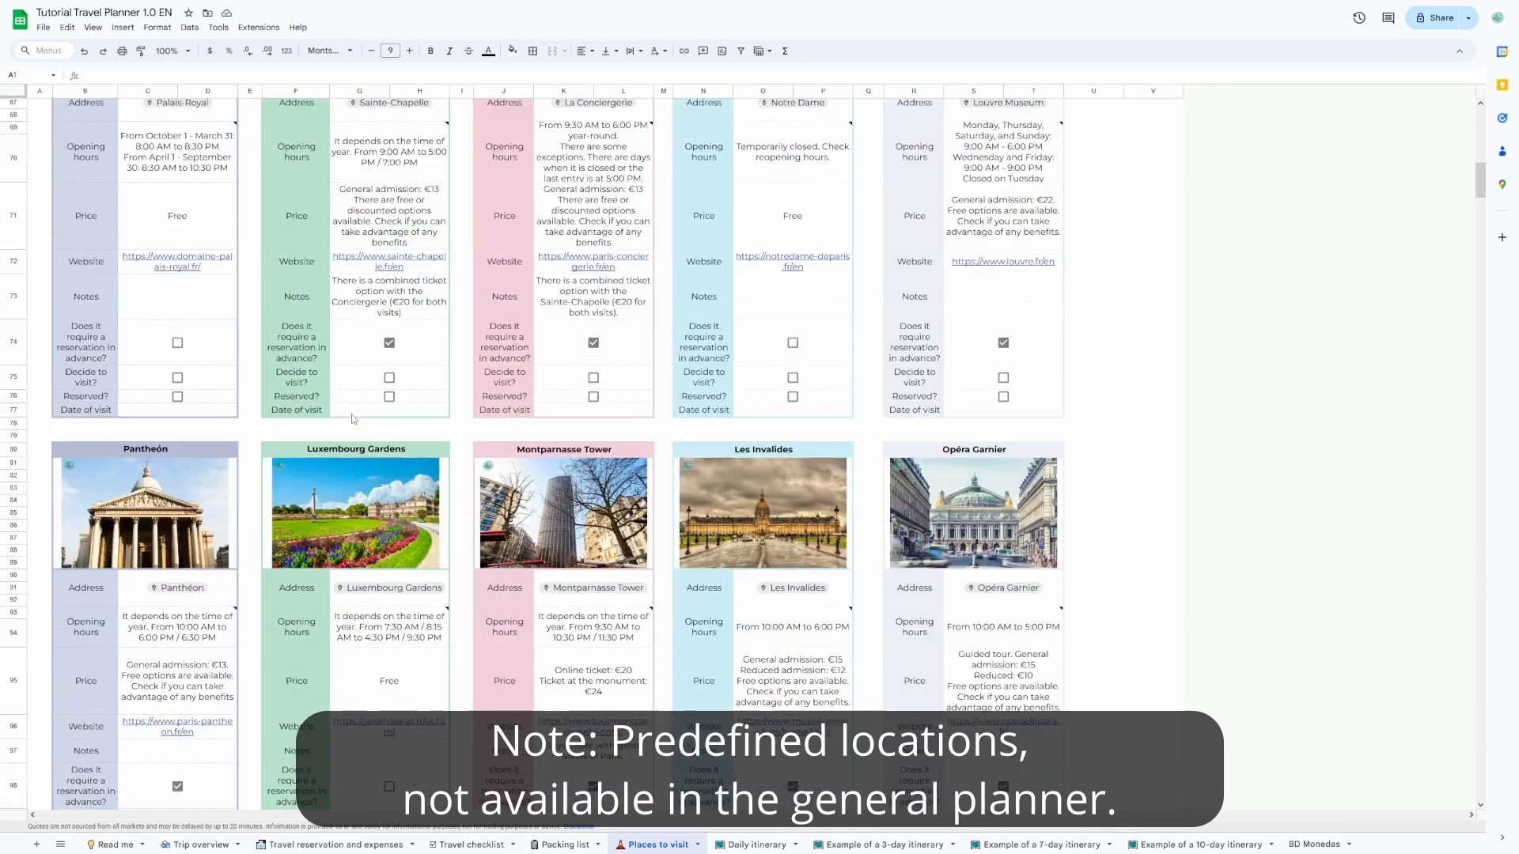
scroll(353, 419, "down", 10)
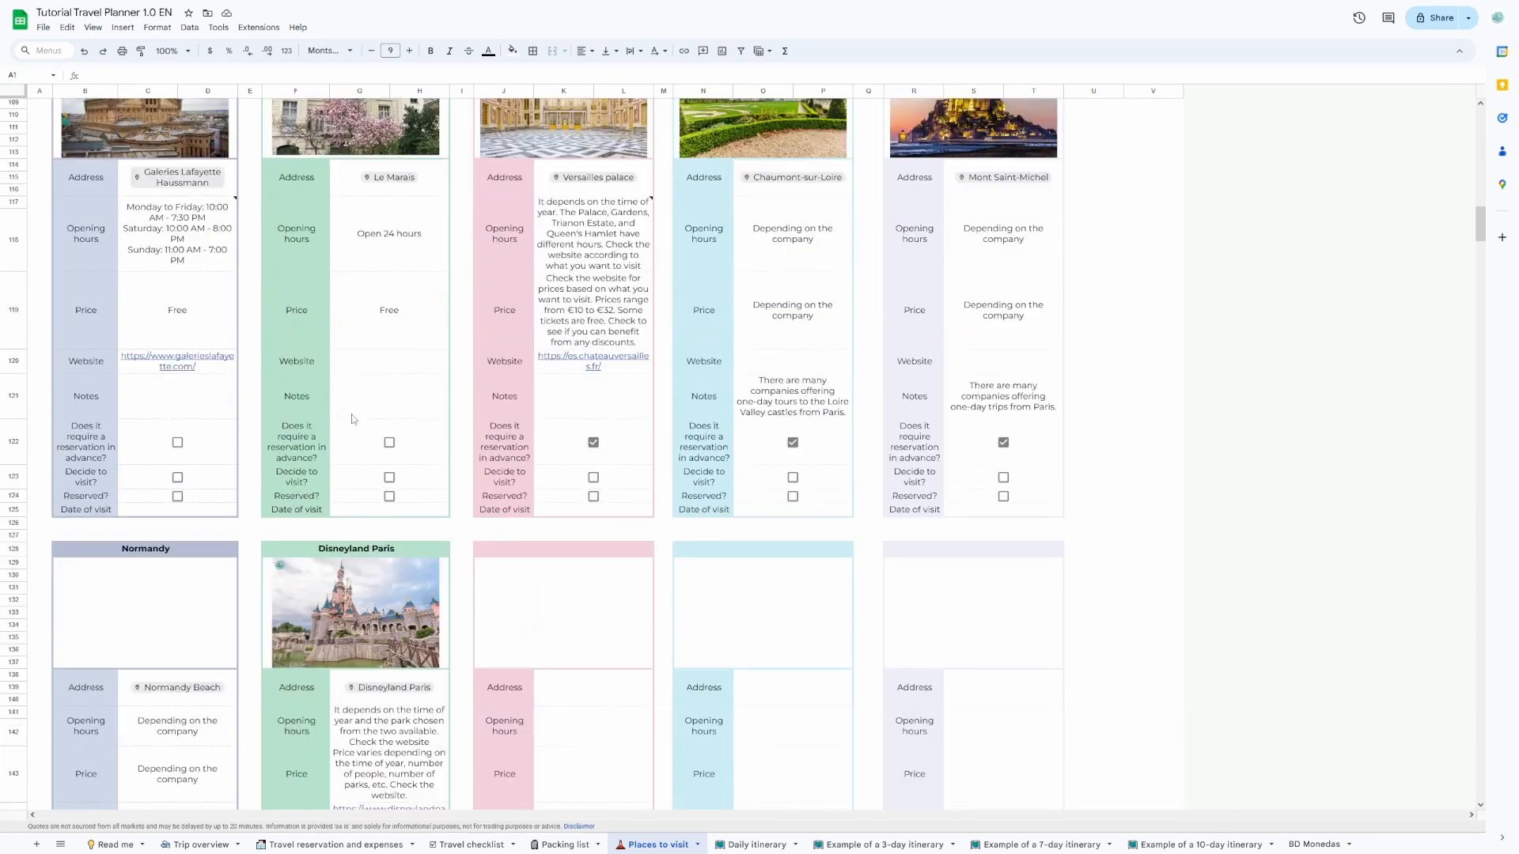
scroll(442, 656, "down", 3)
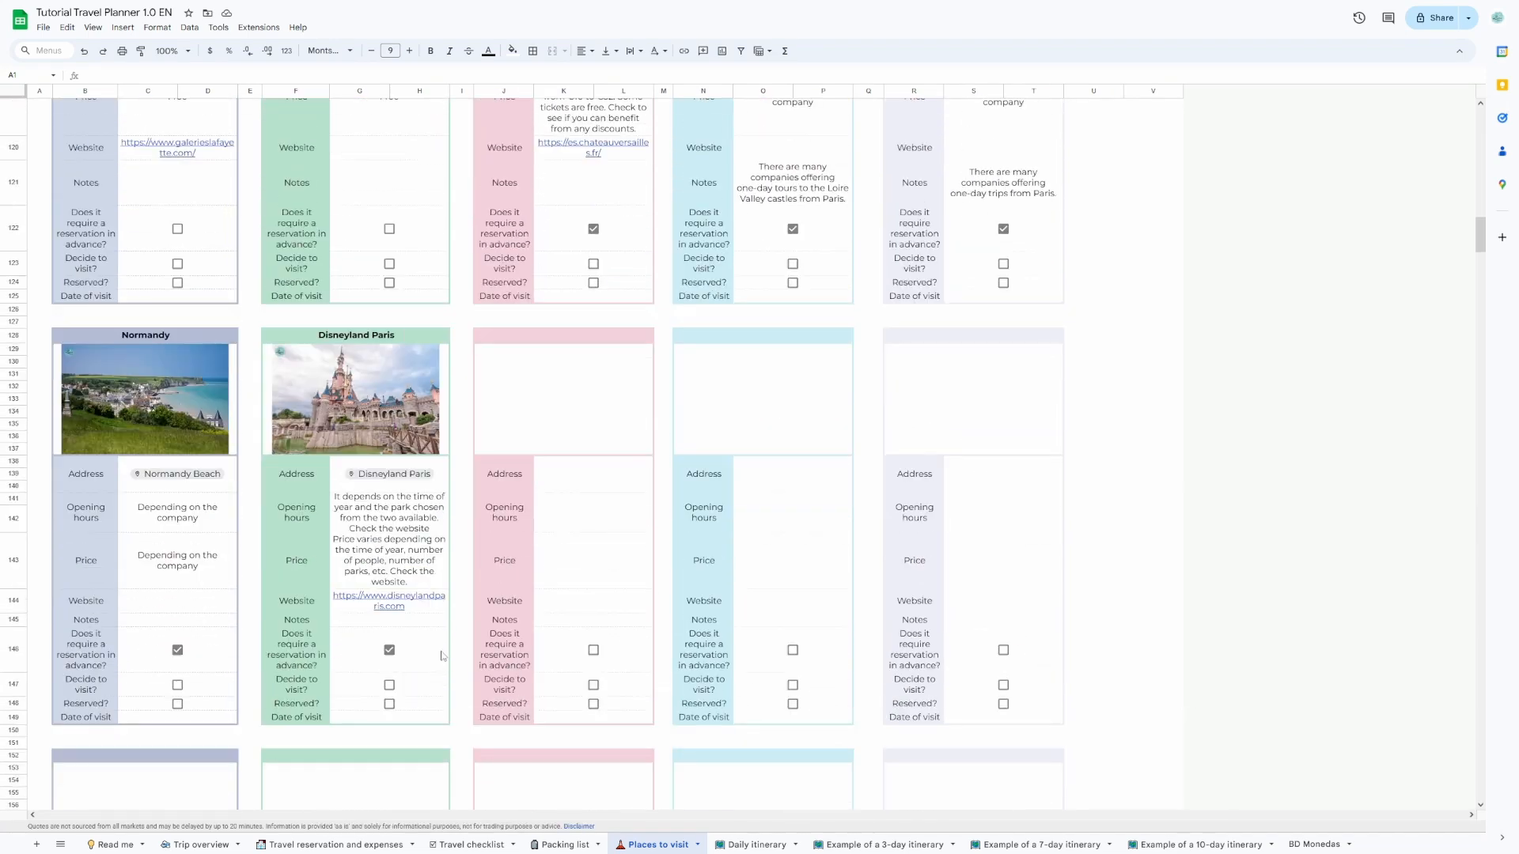
Set the address of the empty place card next to Disneyland Paris to an Eiffel Tower place chip.
left_click(577, 485)
type("@ei")
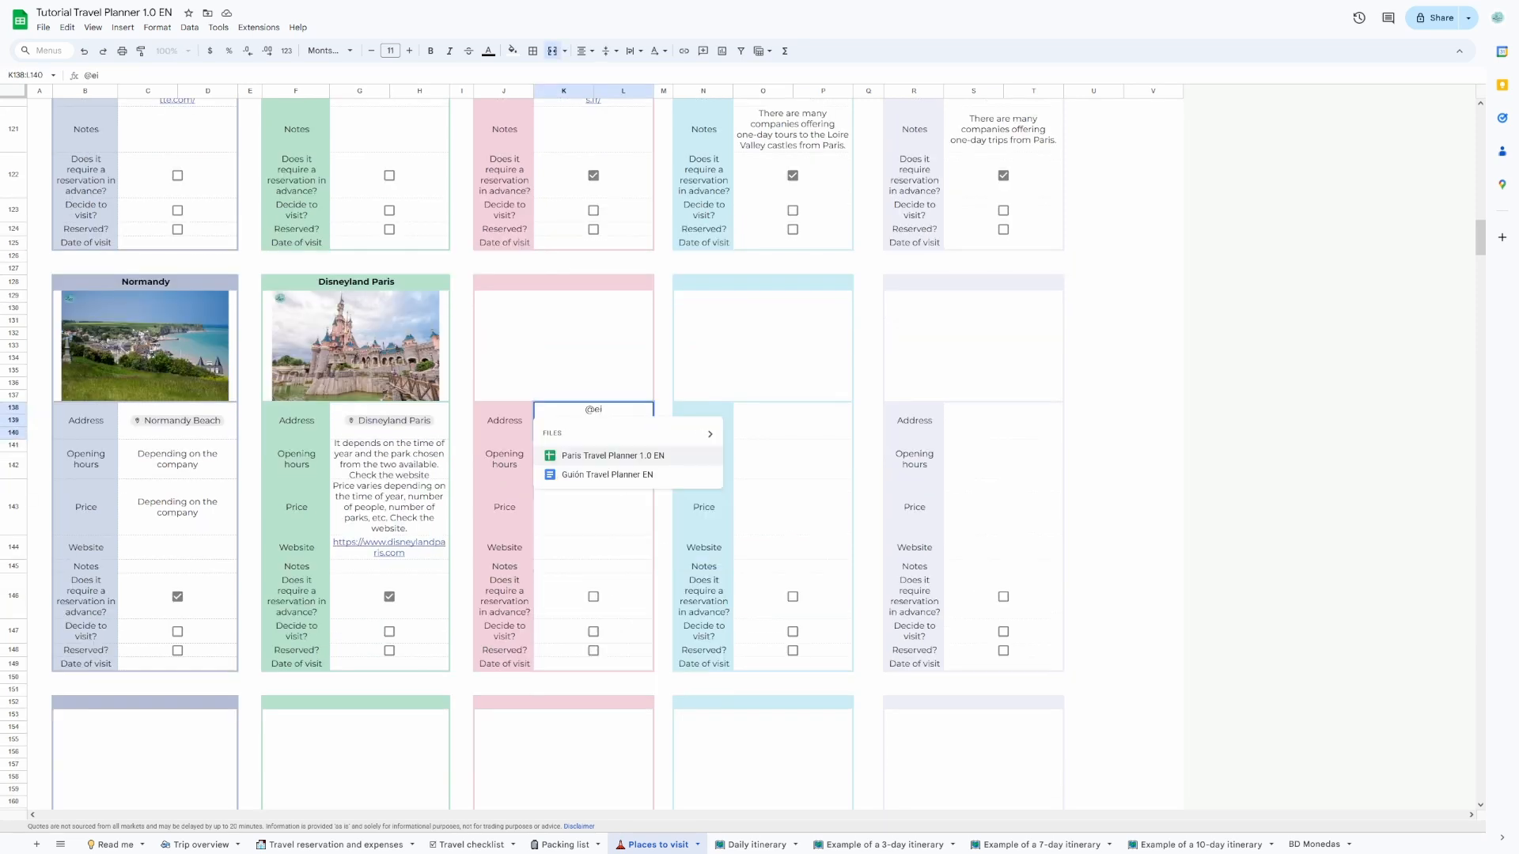
type("ffe")
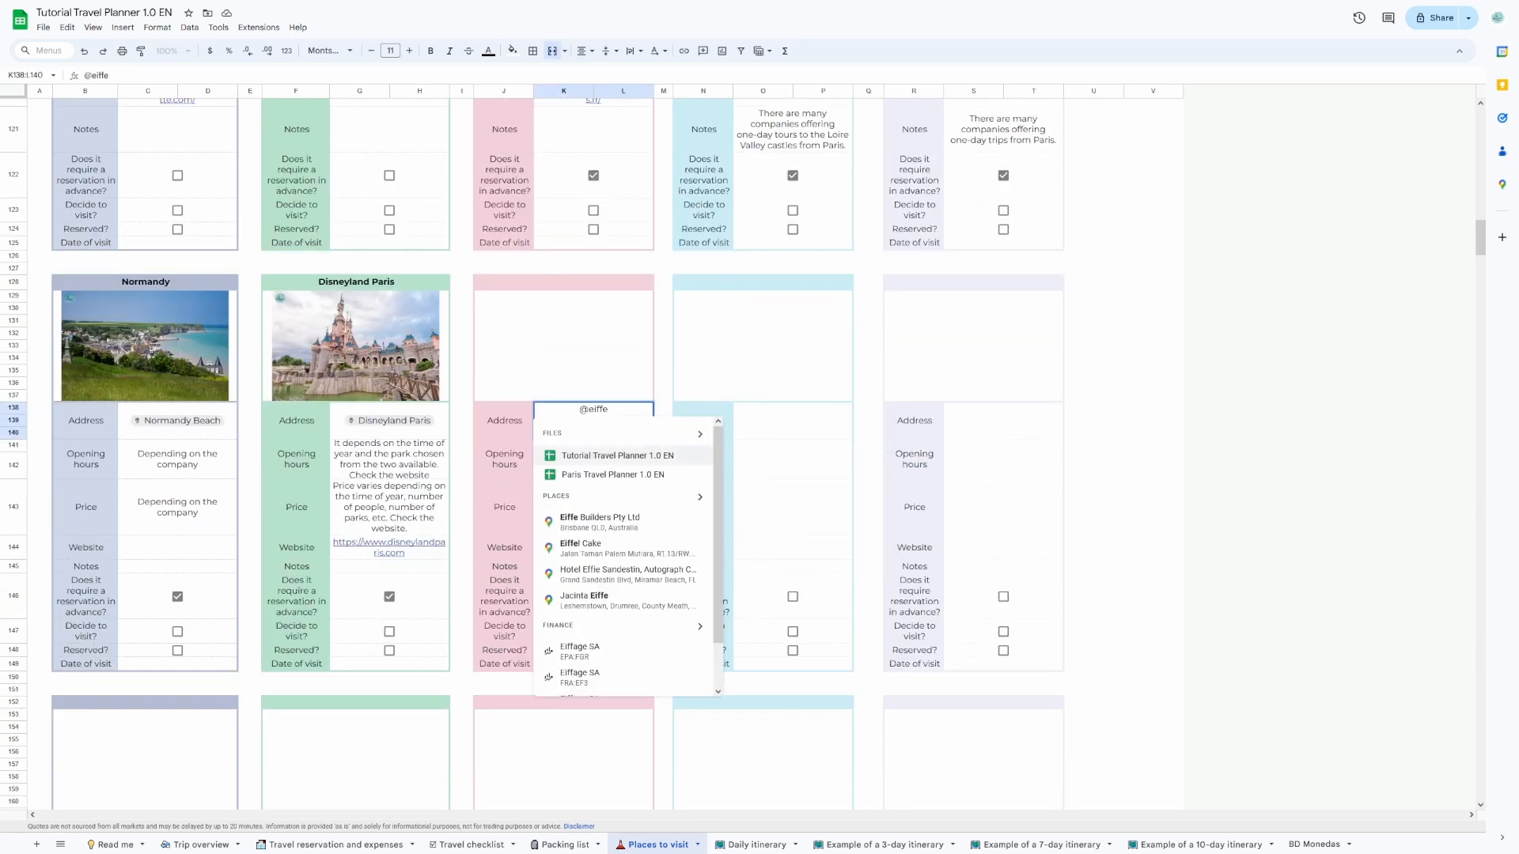
type("l")
left_click(575, 565)
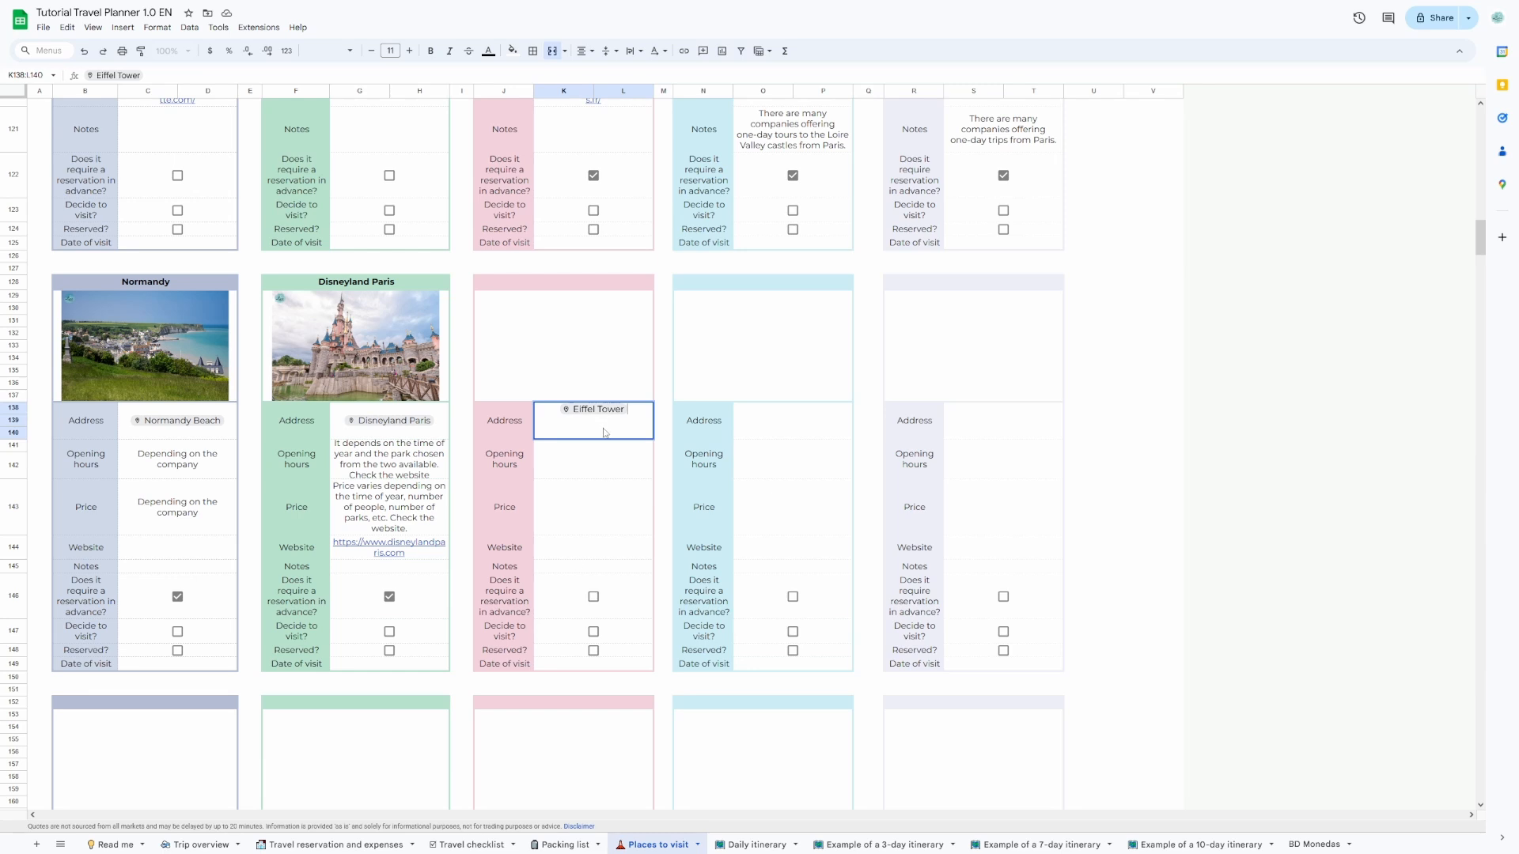
key("Return")
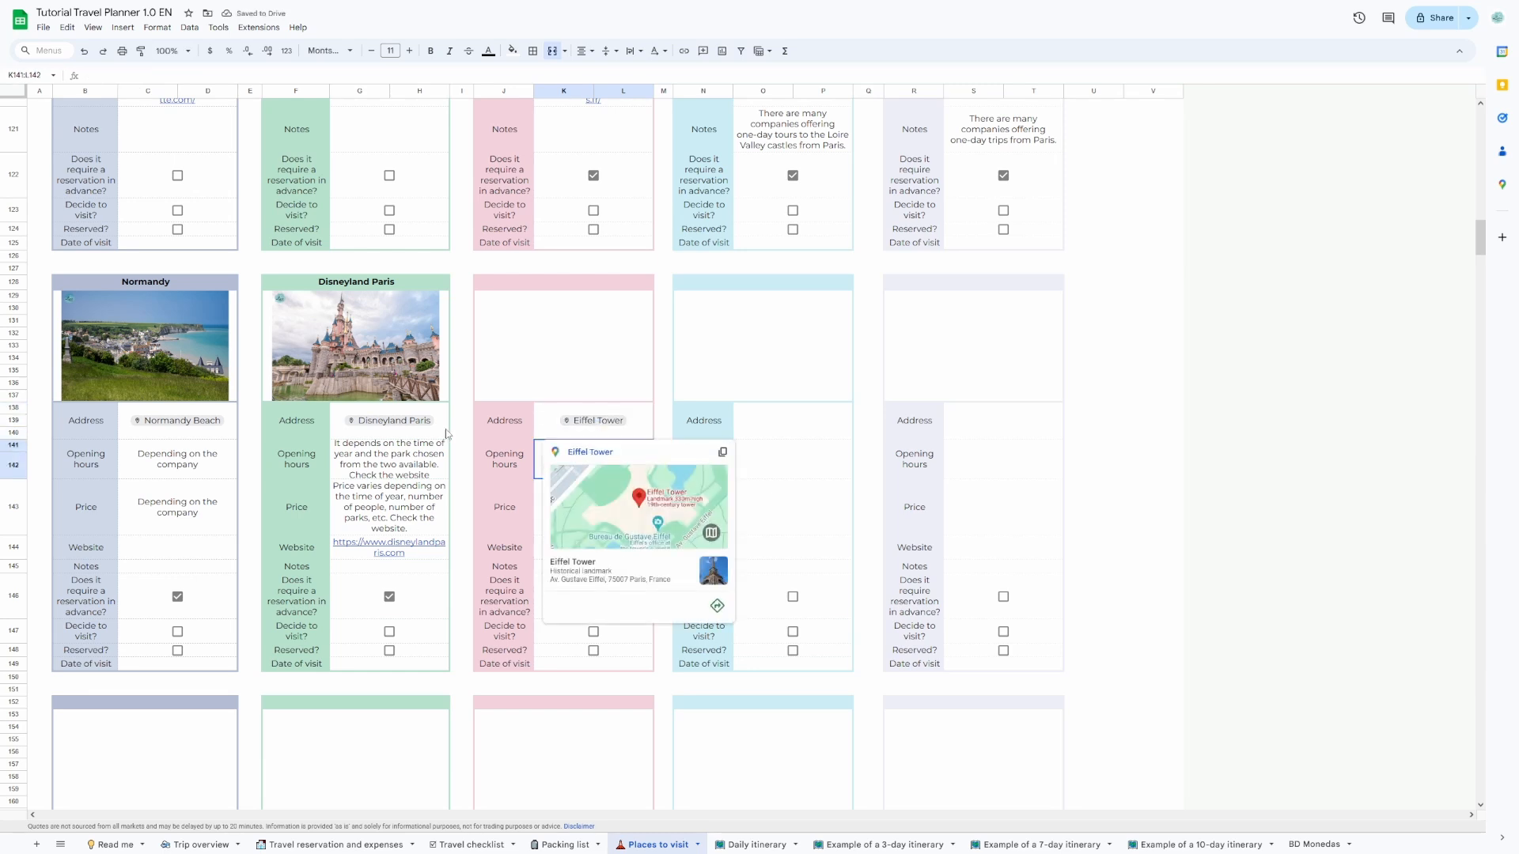
Insert an Eiffel Tower picture from Google Images into the image cell of the new place card.
left_click(546, 378)
left_click(123, 26)
mouse_move(238, 201)
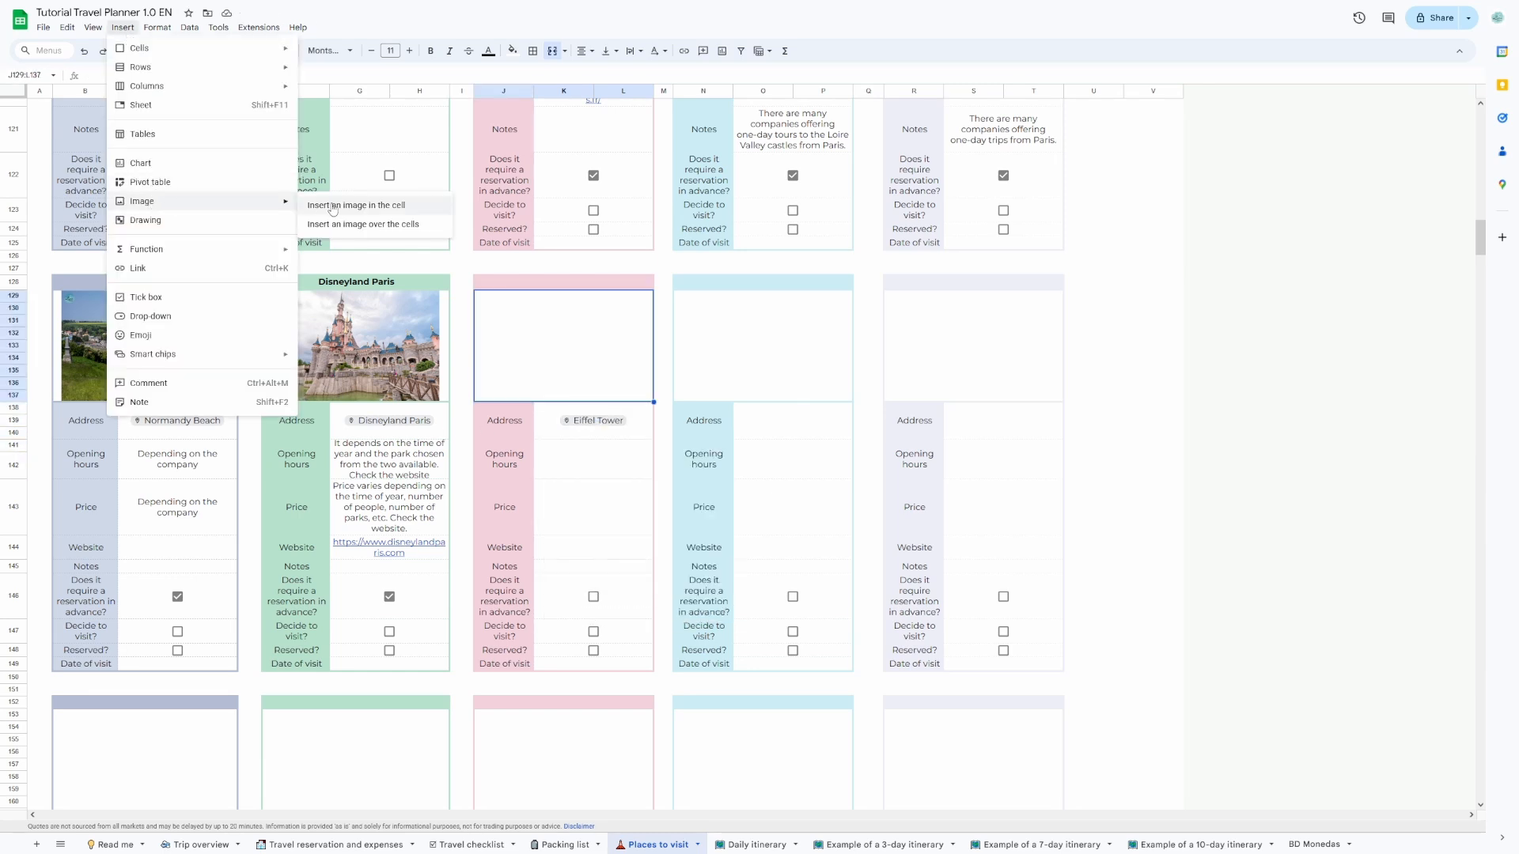
left_click(333, 208)
type("e")
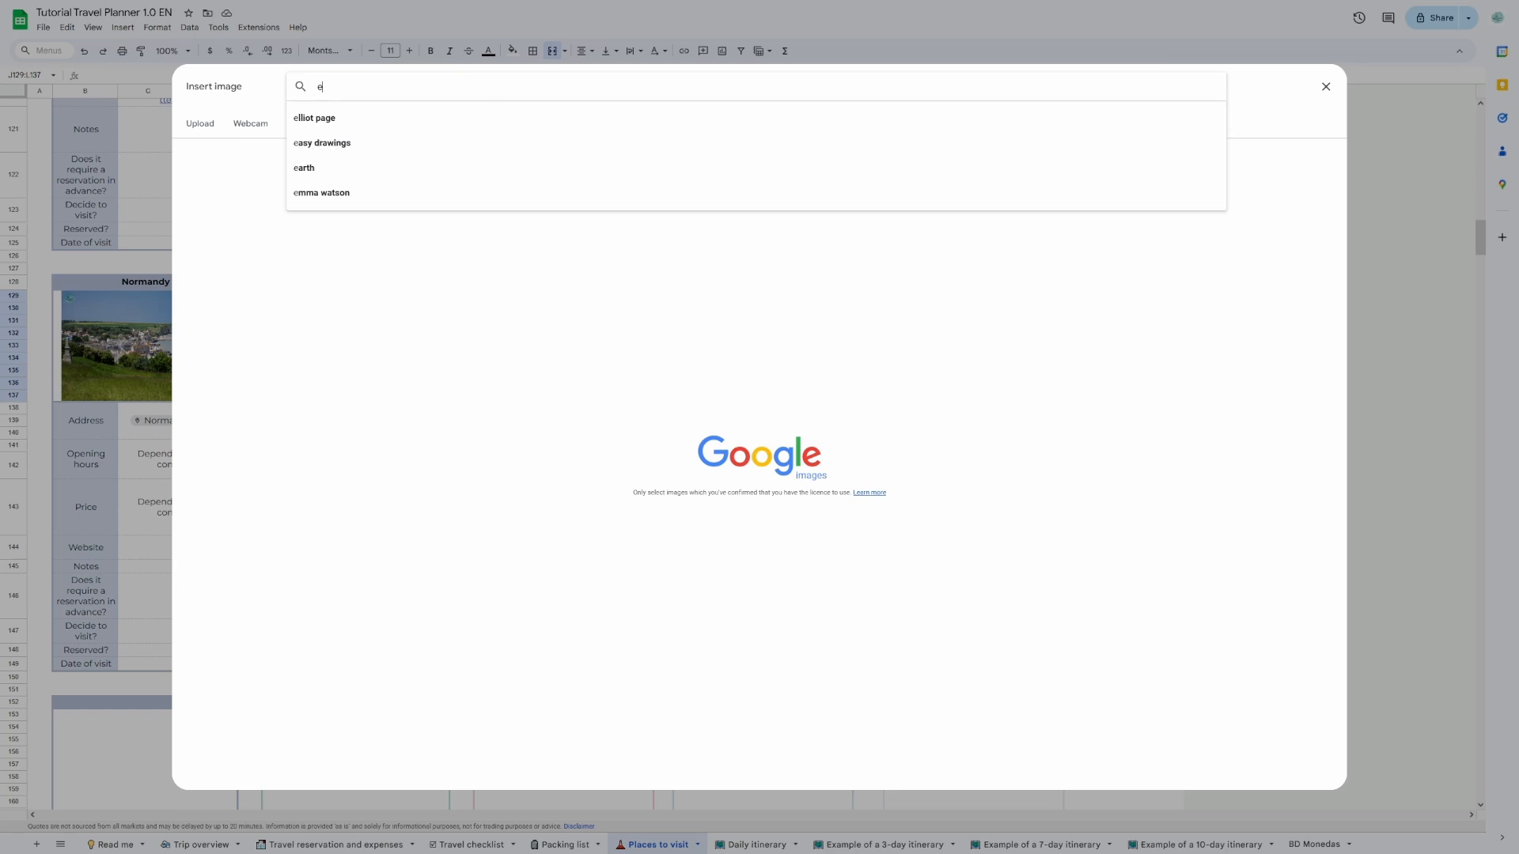
type("iffel")
left_click(340, 118)
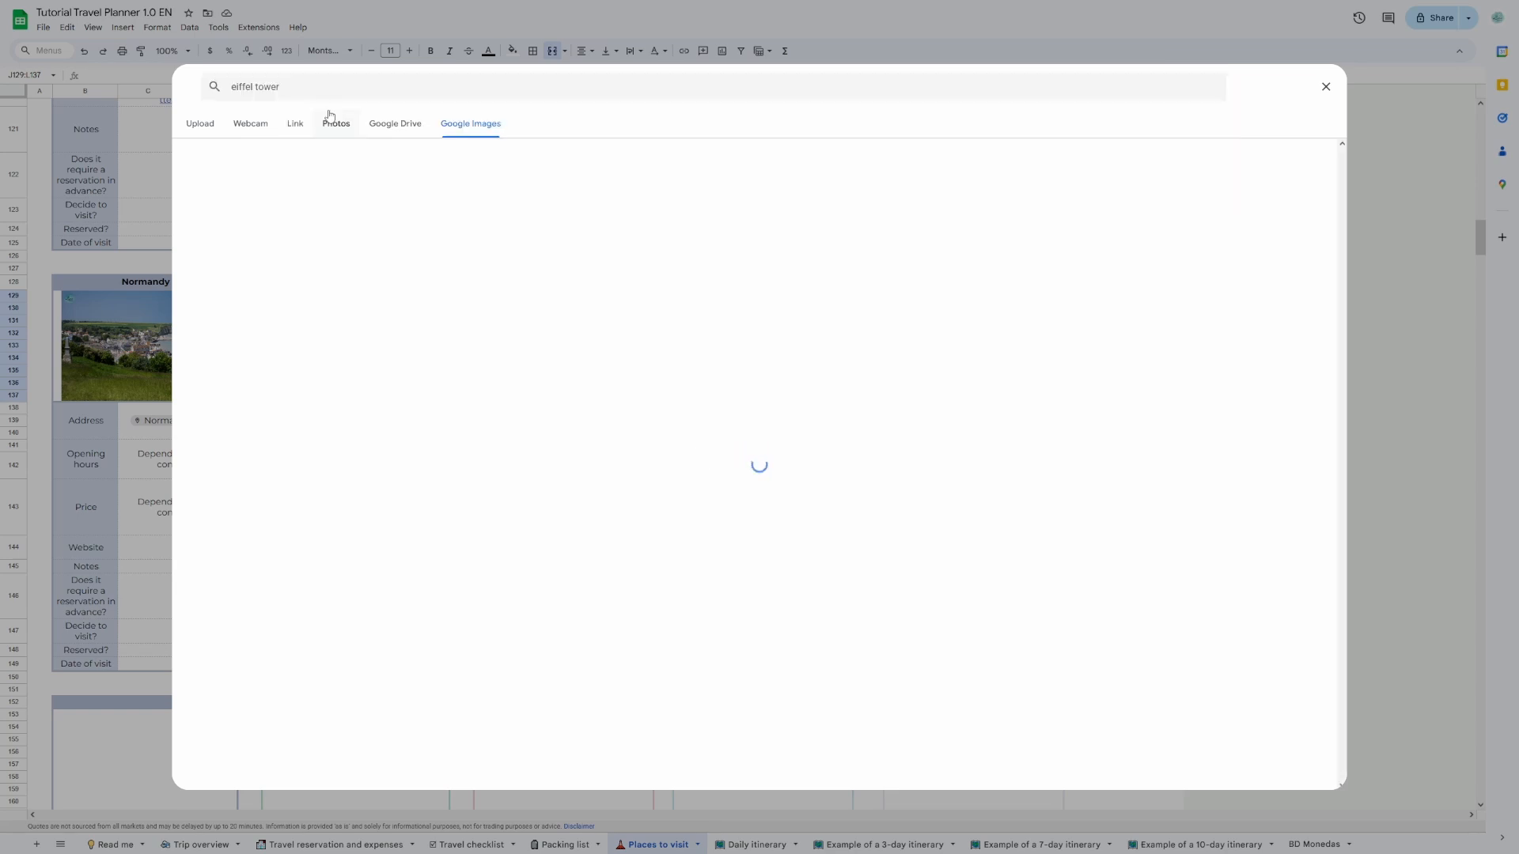
left_click(906, 485)
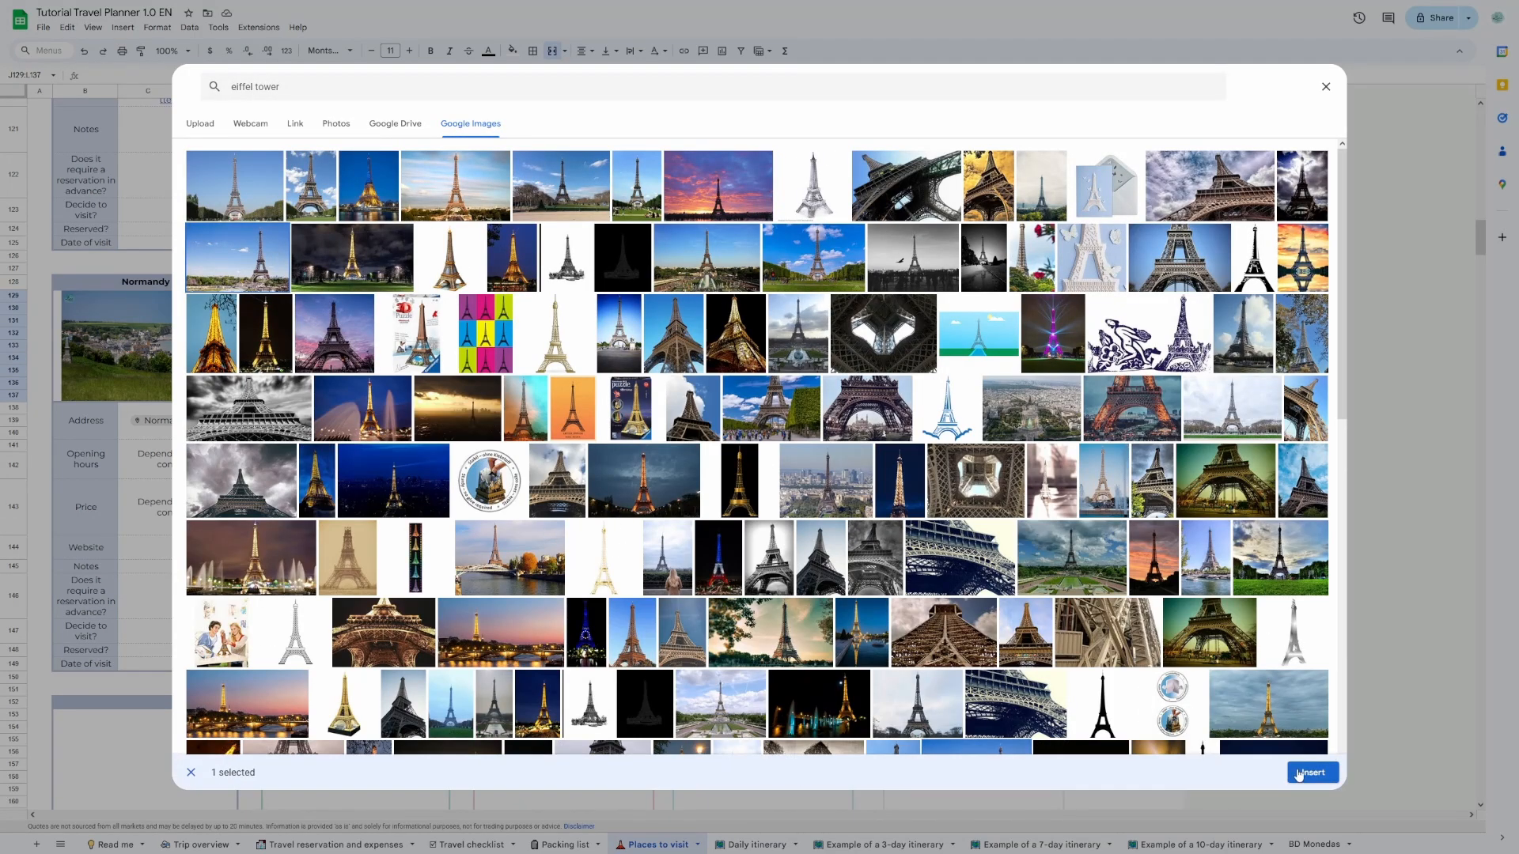
left_click(1311, 773)
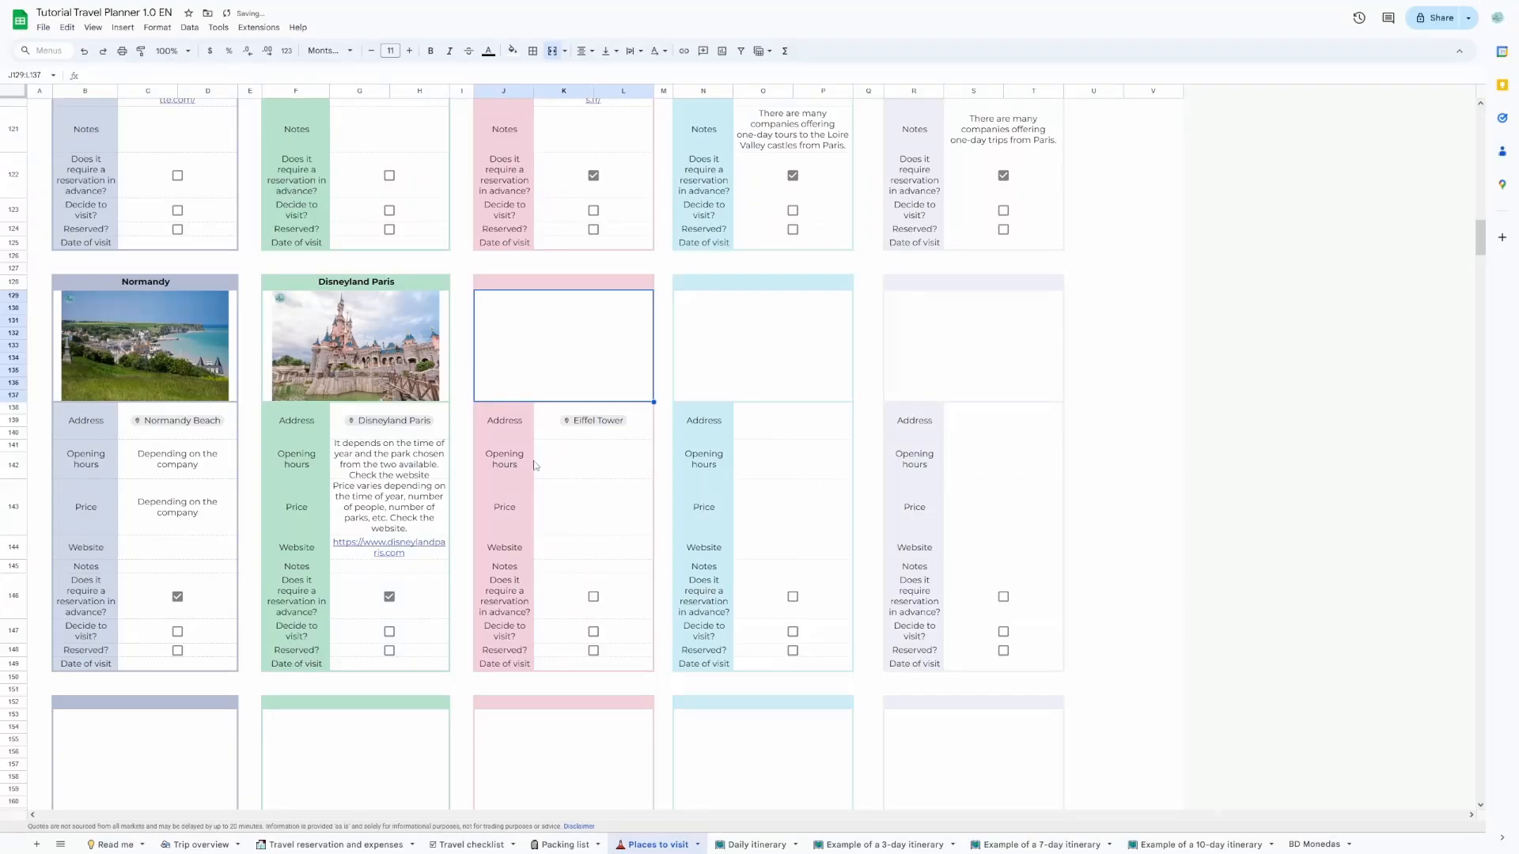
Fill in the new place card's opening hours with "Cons" and its price with "COns".
left_click(585, 463)
type("Cons")
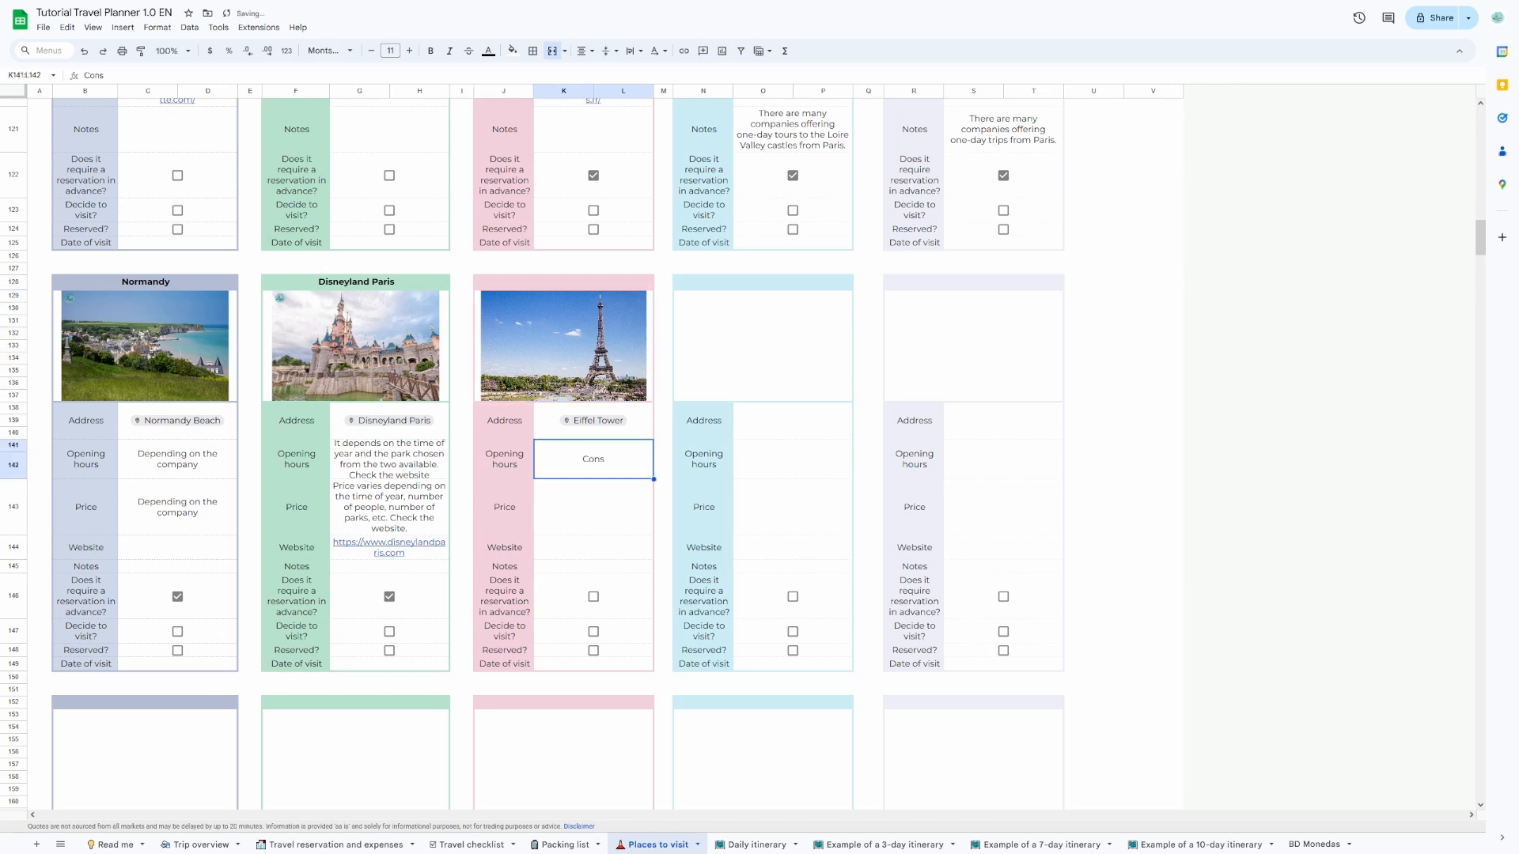
key("Return")
type("COns")
key("Return")
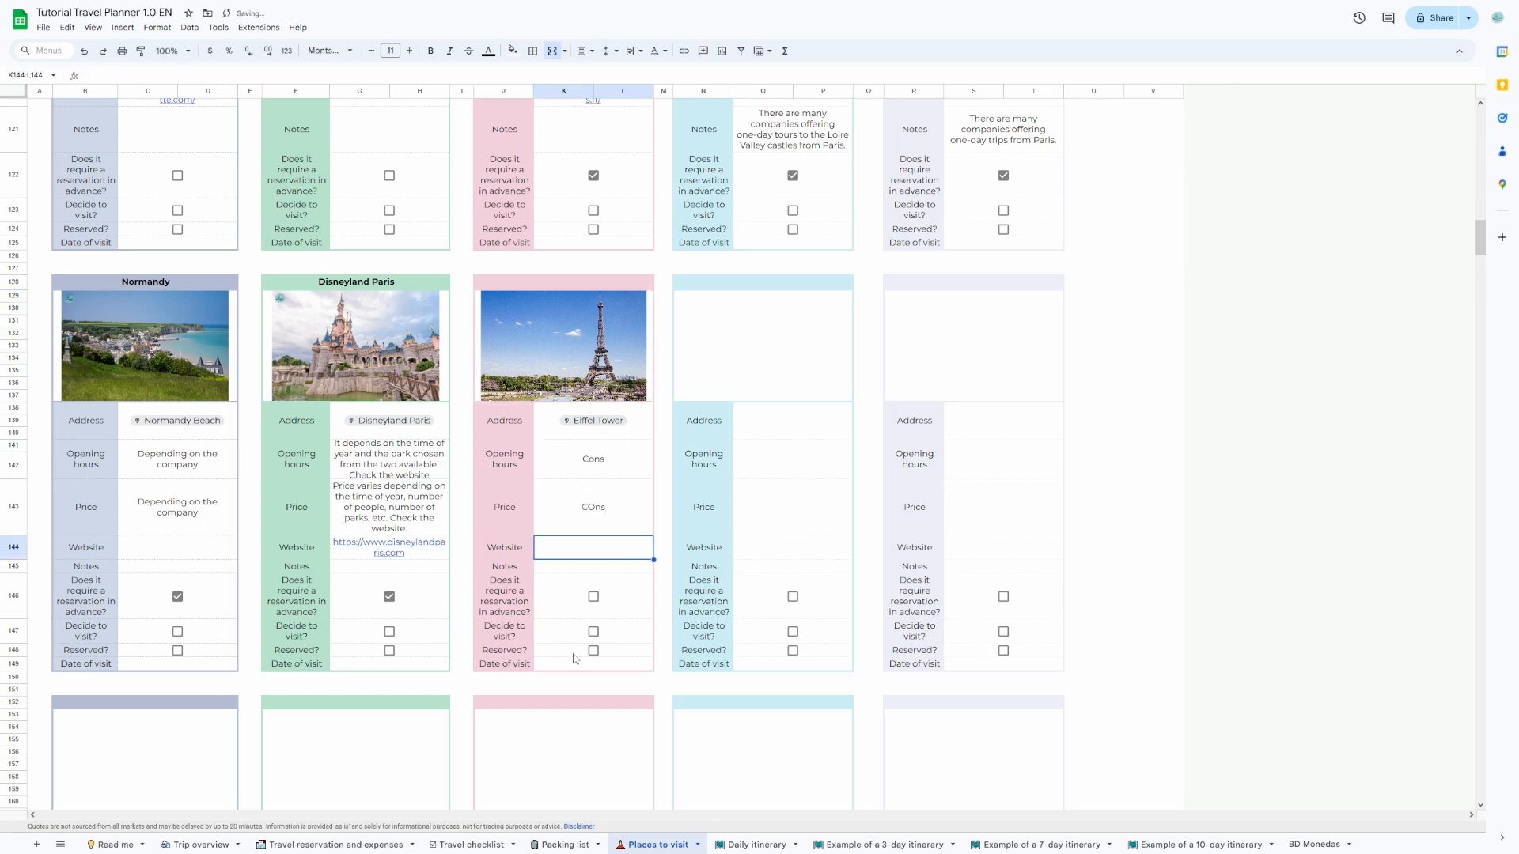
Schedule "Eiffel Tower" at 12:00 PM on 15 November and "Louvre" at 9:45 AM on 19 November in the Daily itinerary sheet.
left_click(757, 844)
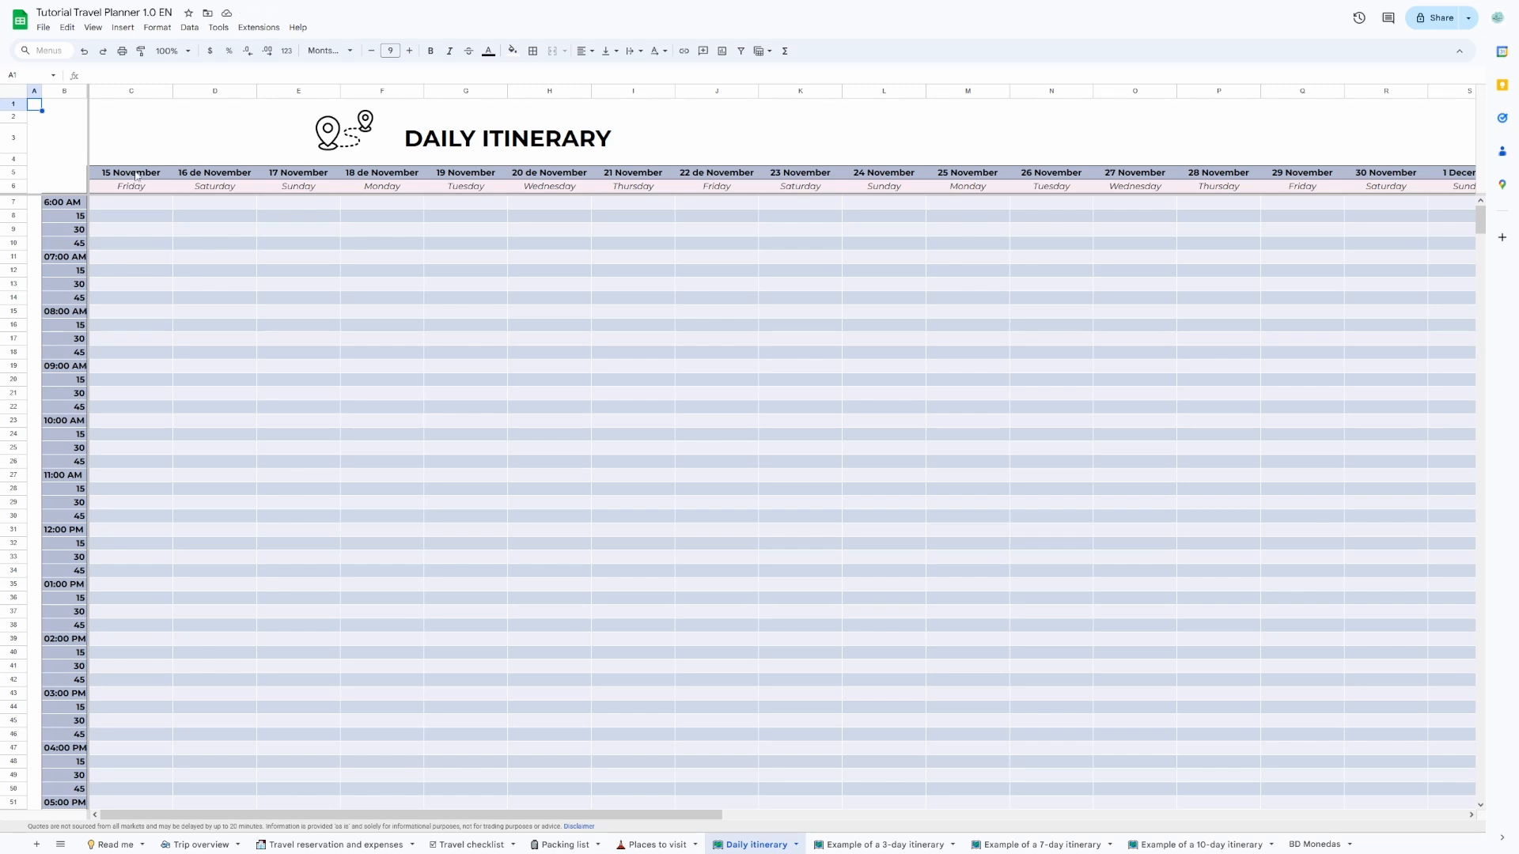
left_click(158, 202)
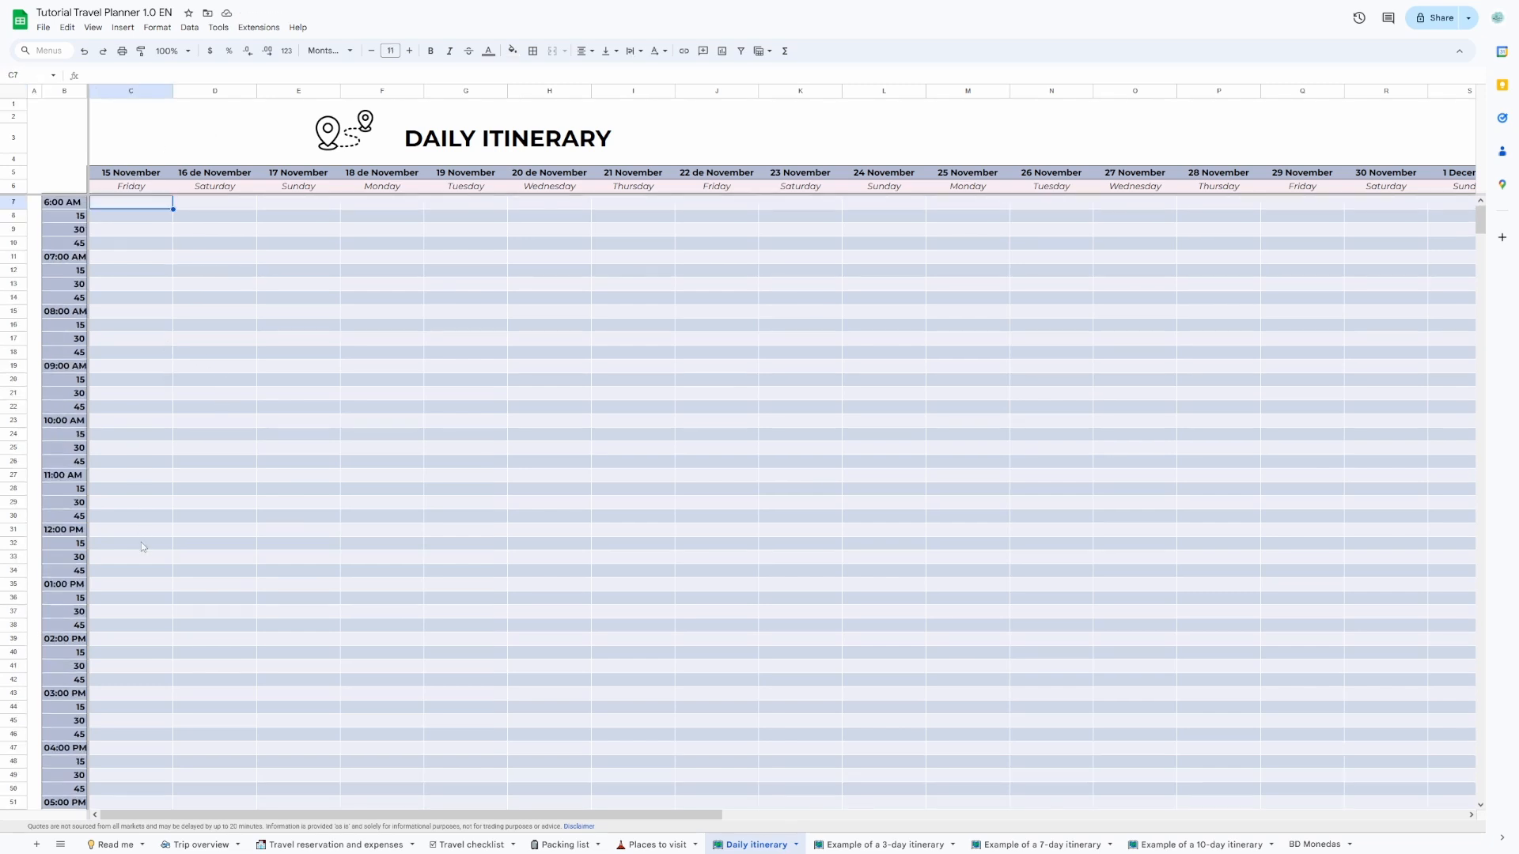
left_click(138, 536)
type("Eiffel ")
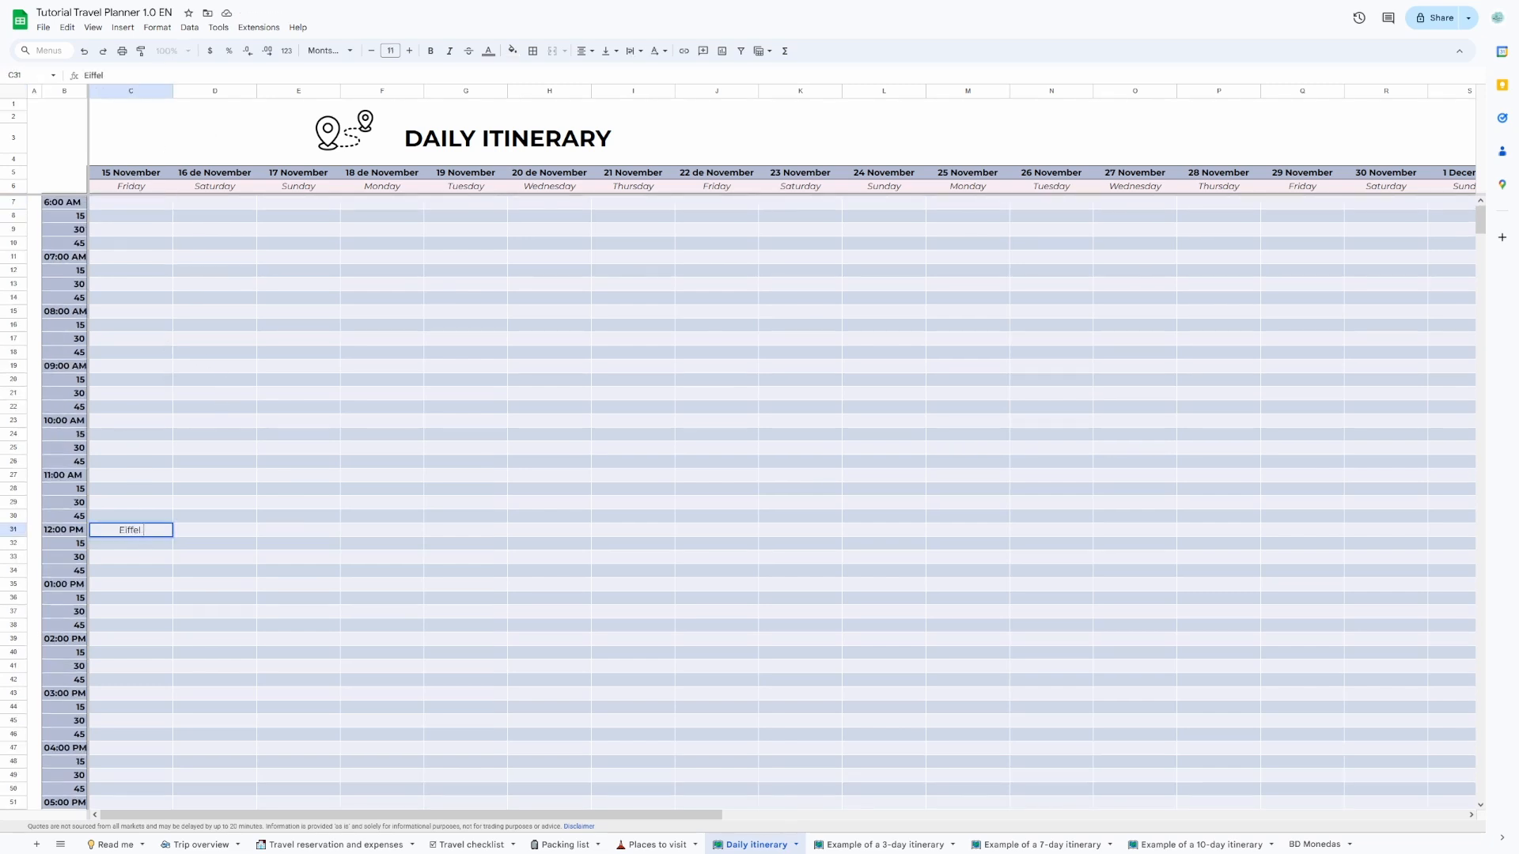
type("Tower")
key("Return")
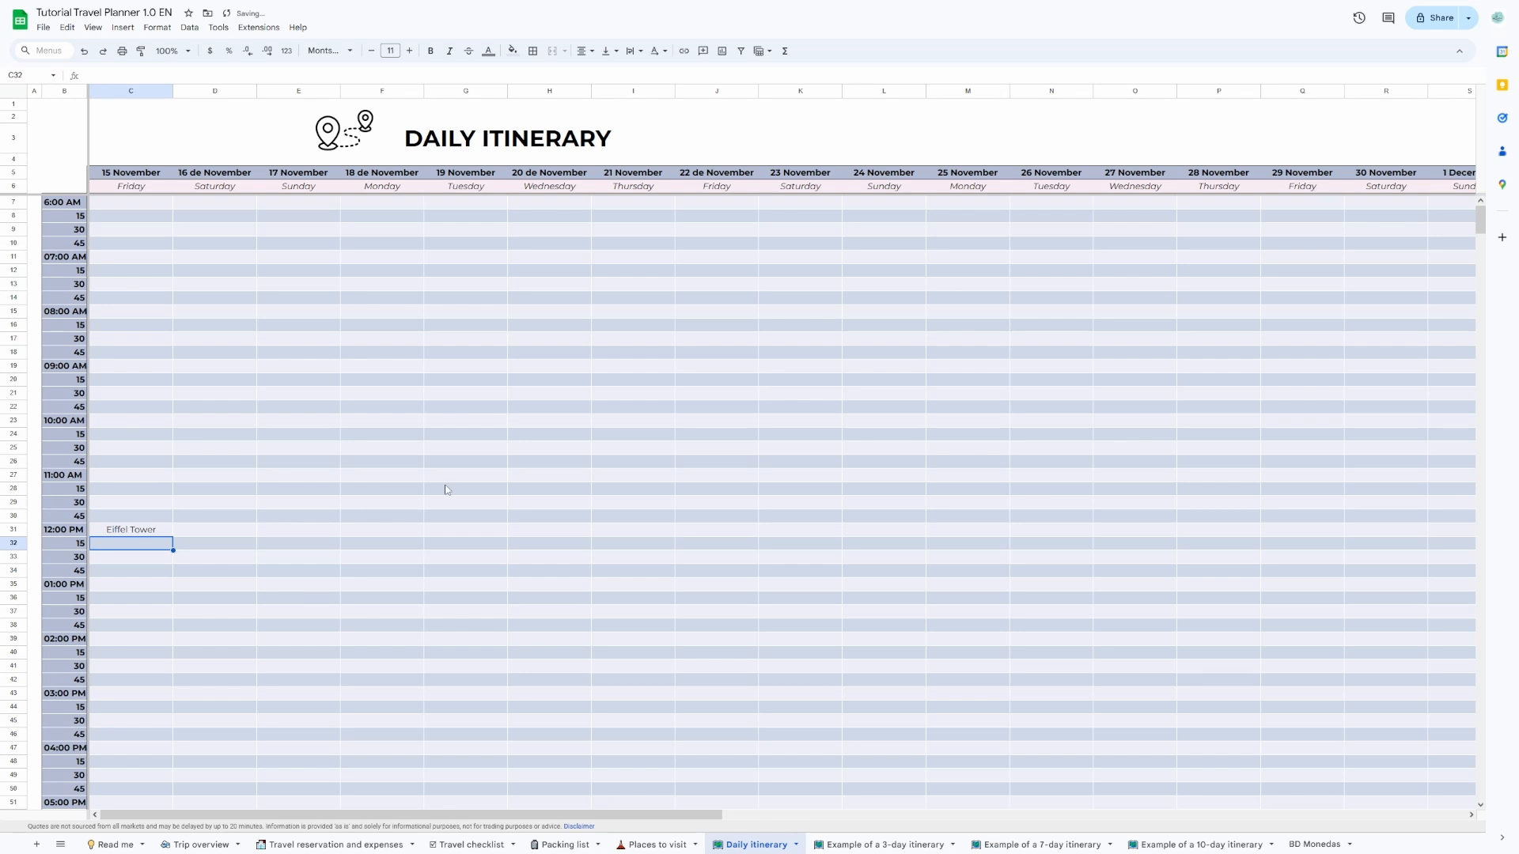
left_click(478, 412)
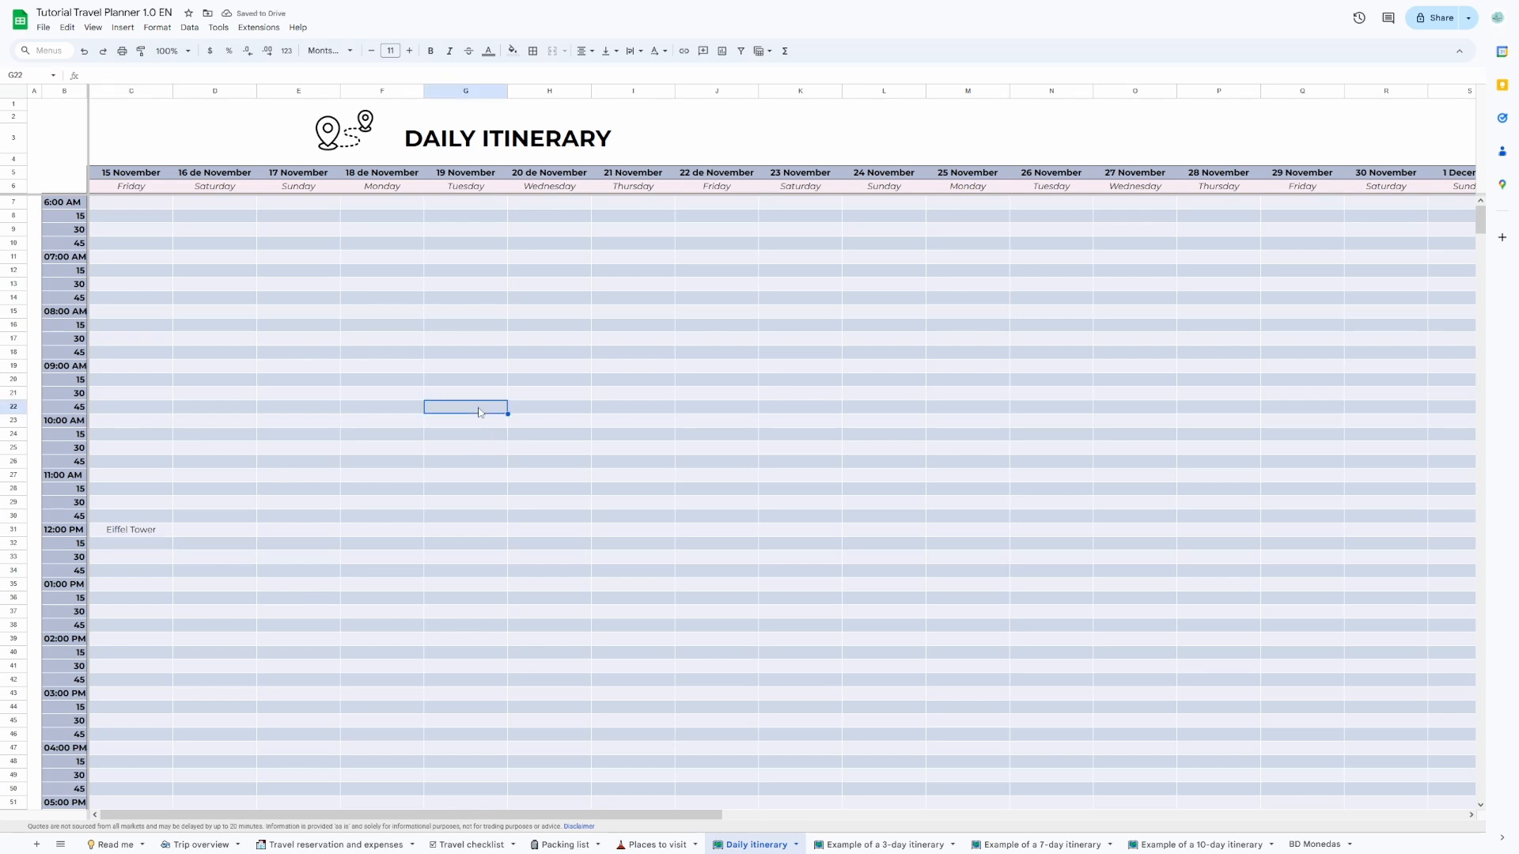
type("Louvre")
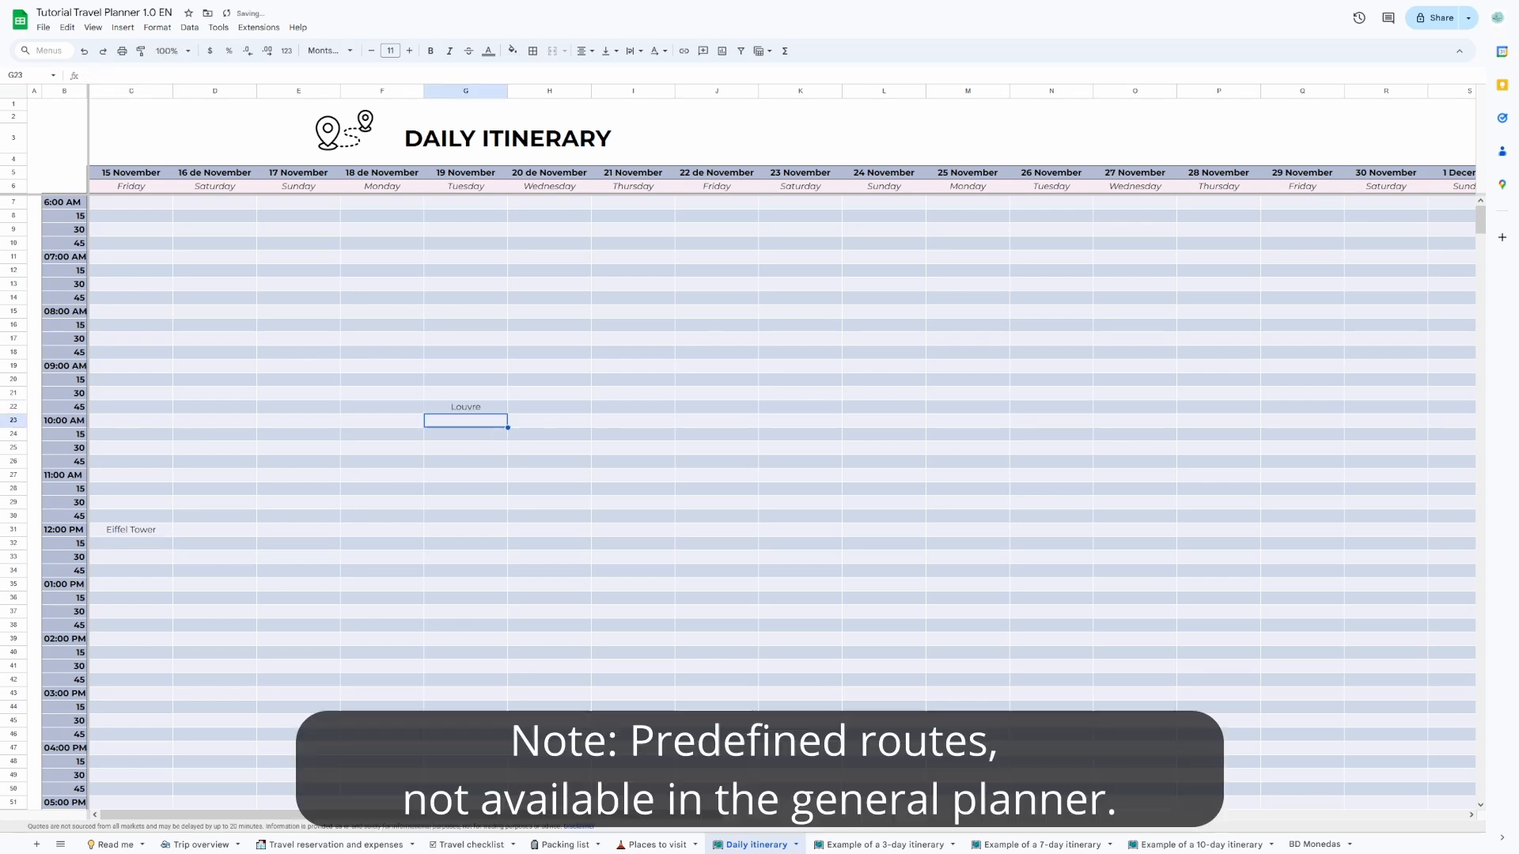
Look through the example 3-day, 7-day and 10-day itineraries and return to the start of the Trip overview sheet.
left_click(924, 848)
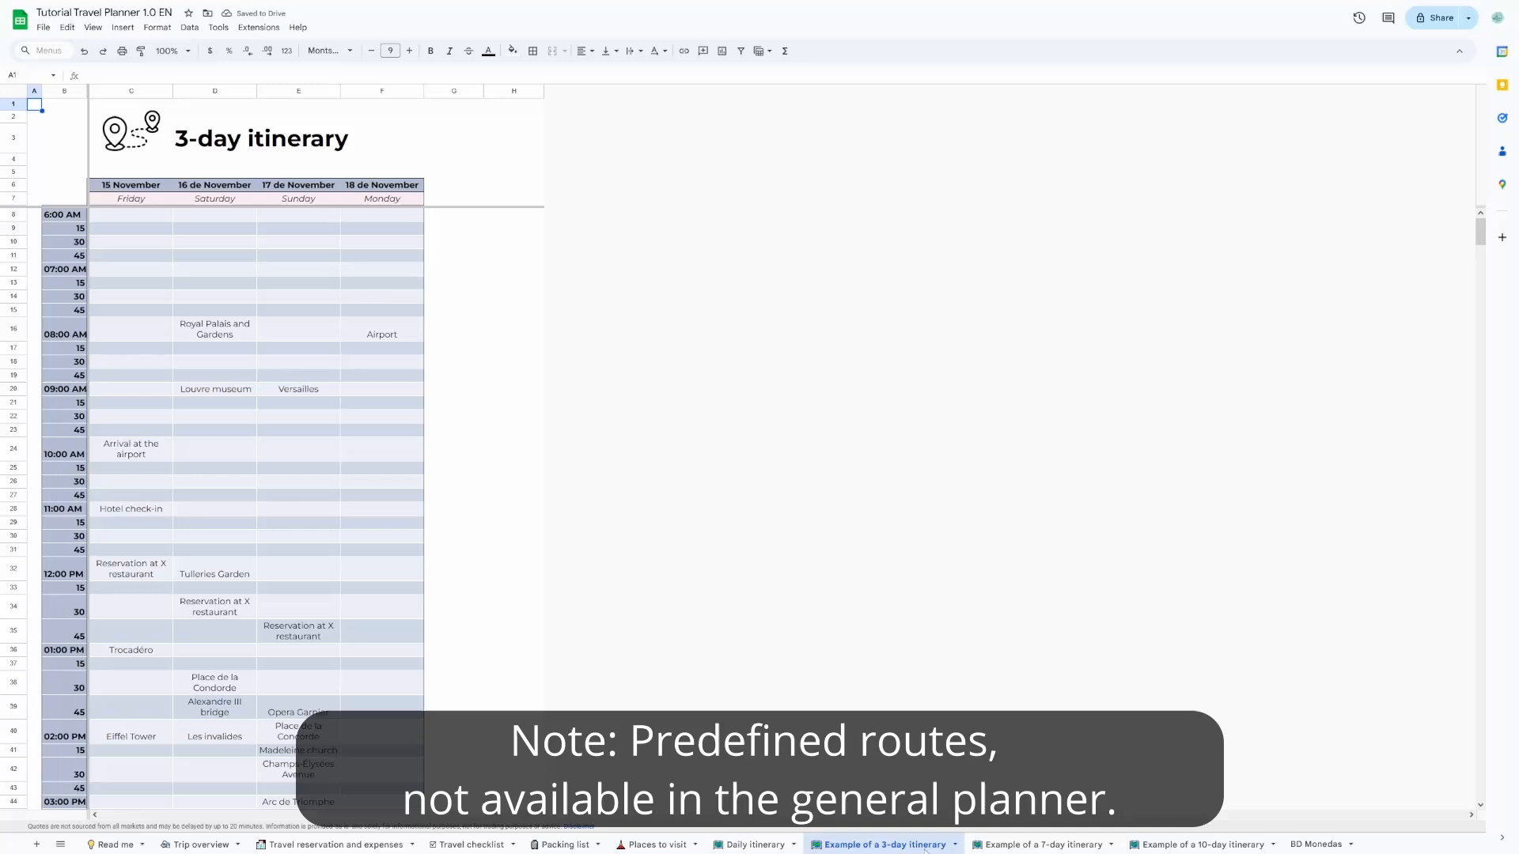
left_click(1041, 845)
left_click(1181, 847)
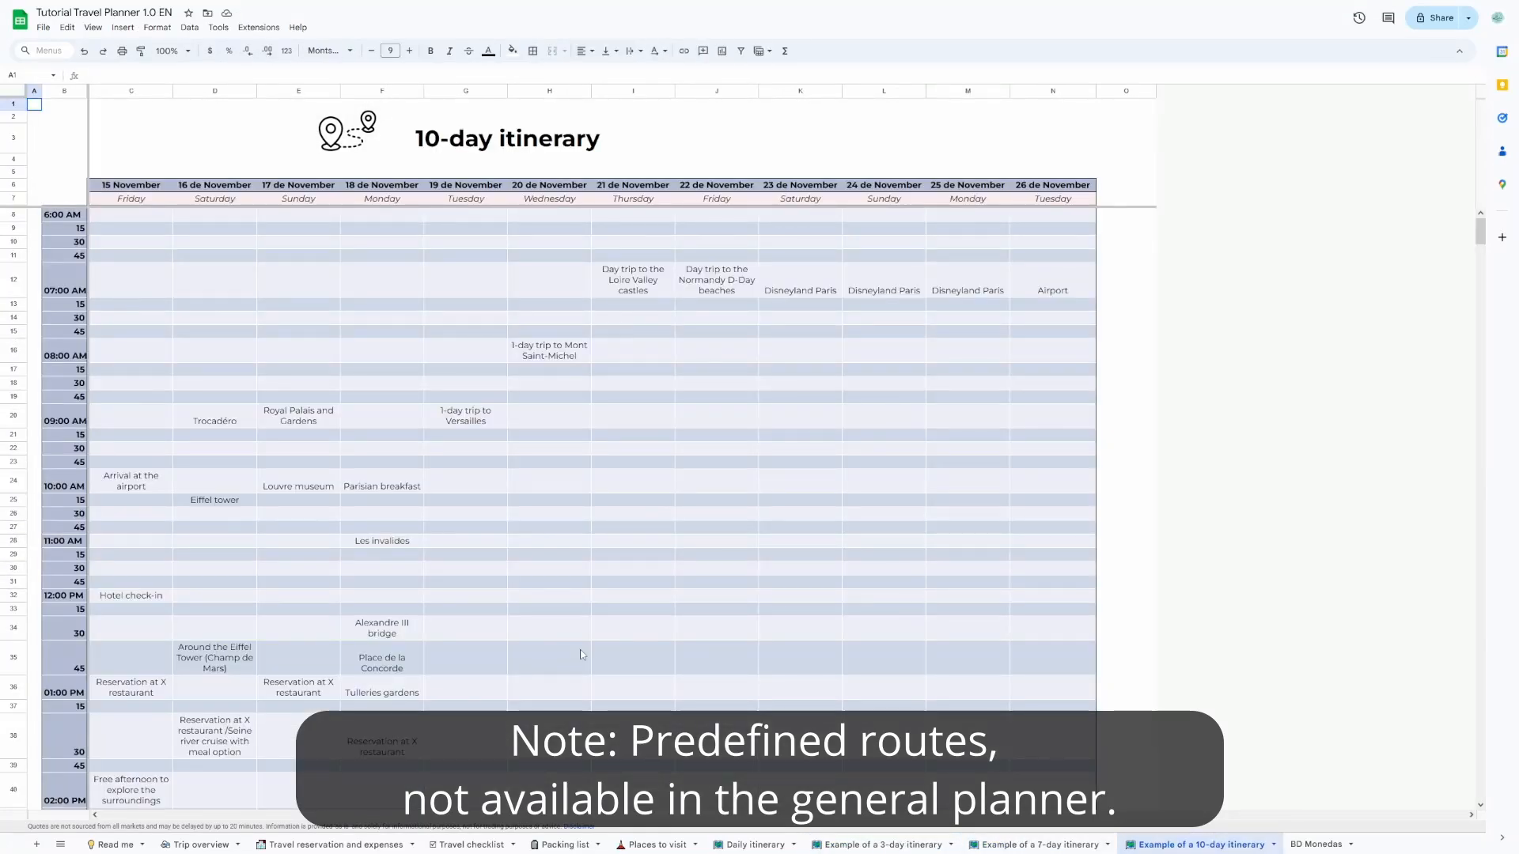
scroll(581, 656, "down", 3)
scroll(581, 656, "down", 5)
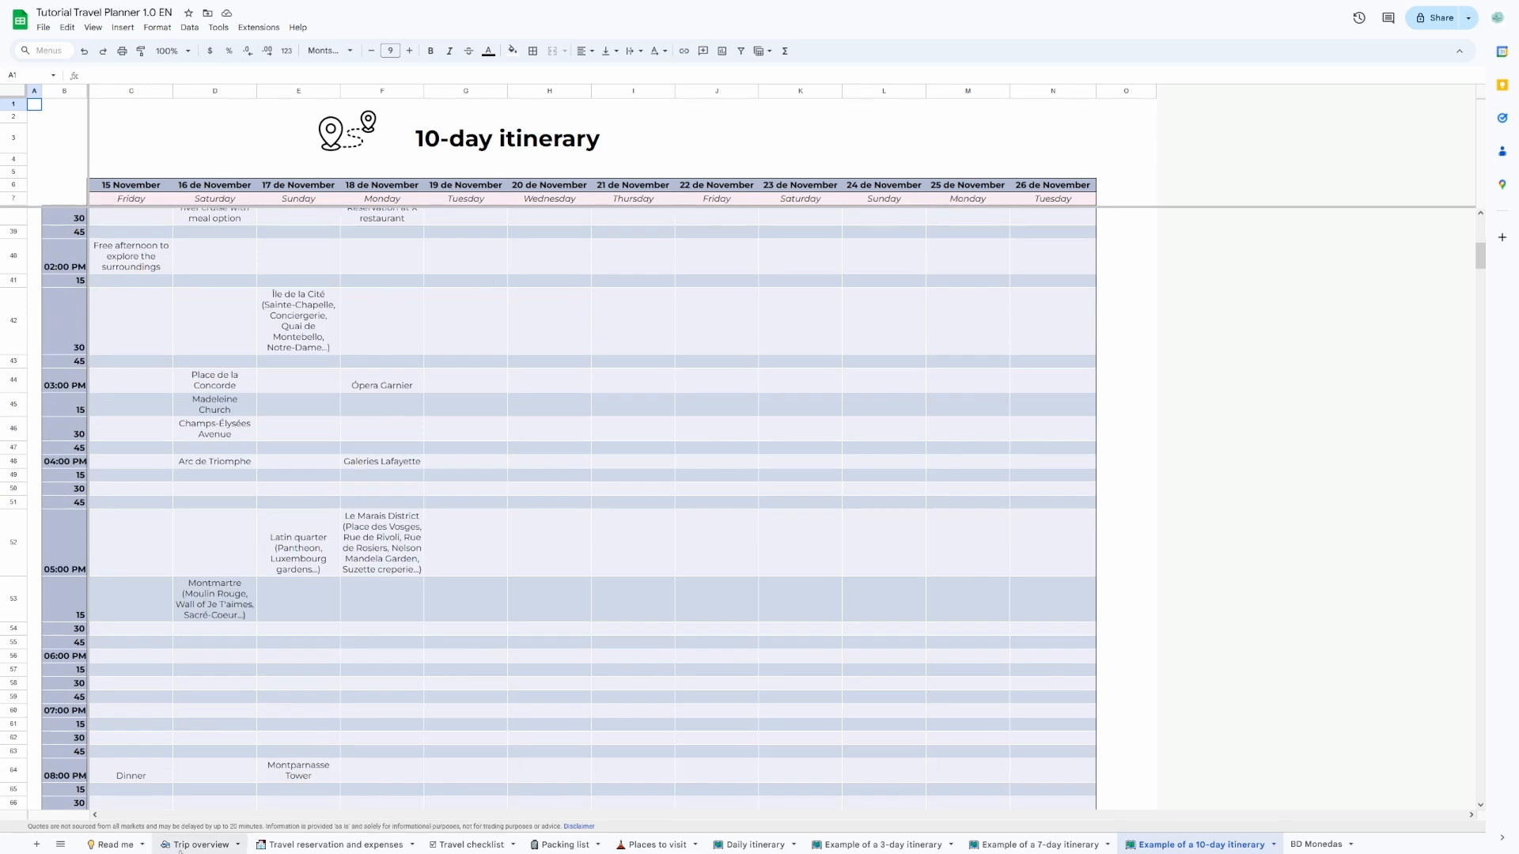
left_click(198, 845)
scroll(545, 717, "up", 5)
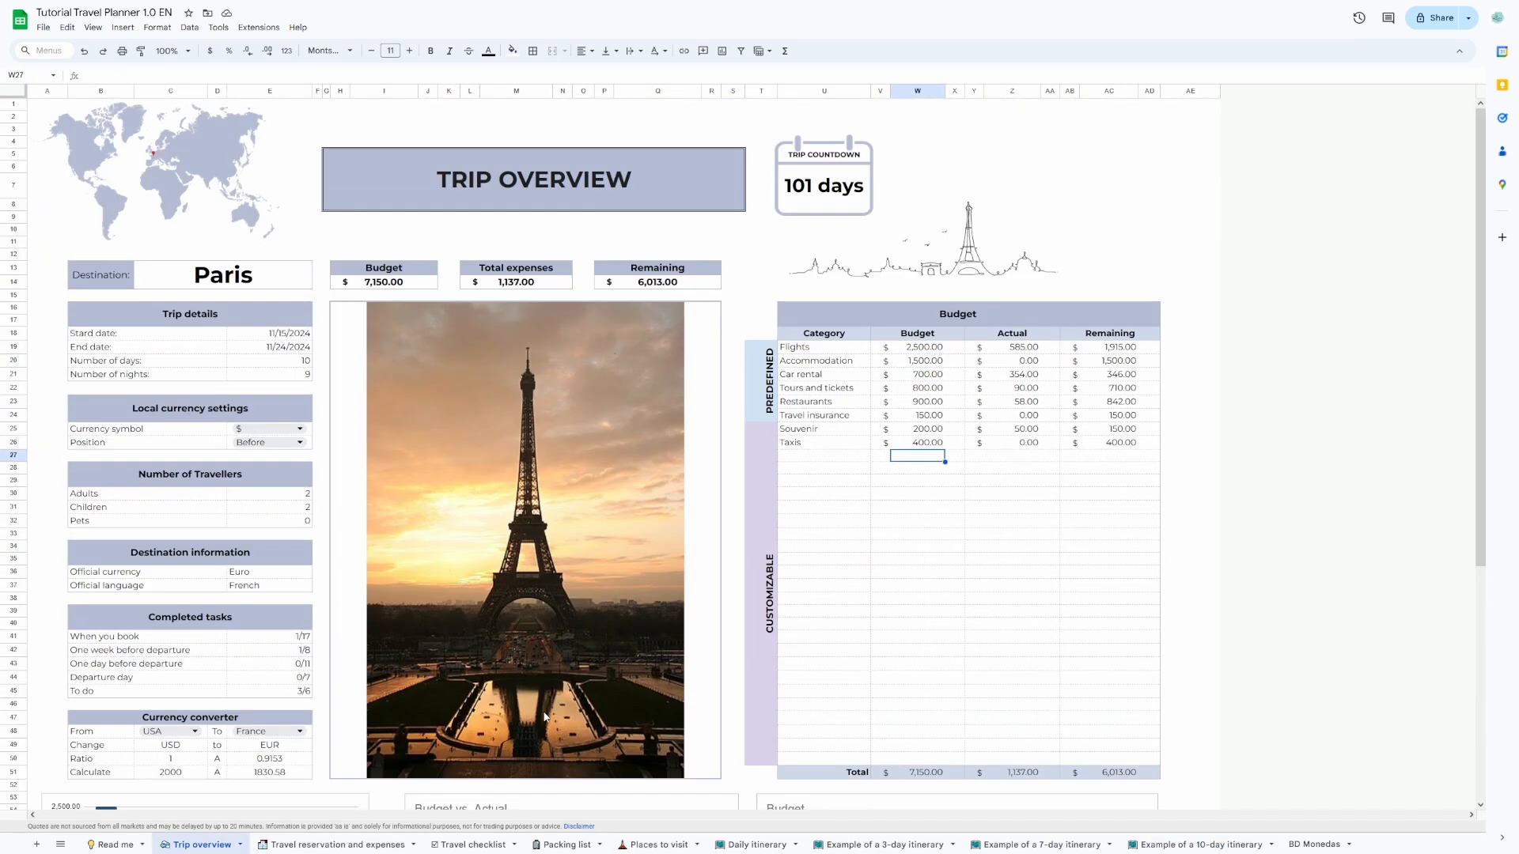